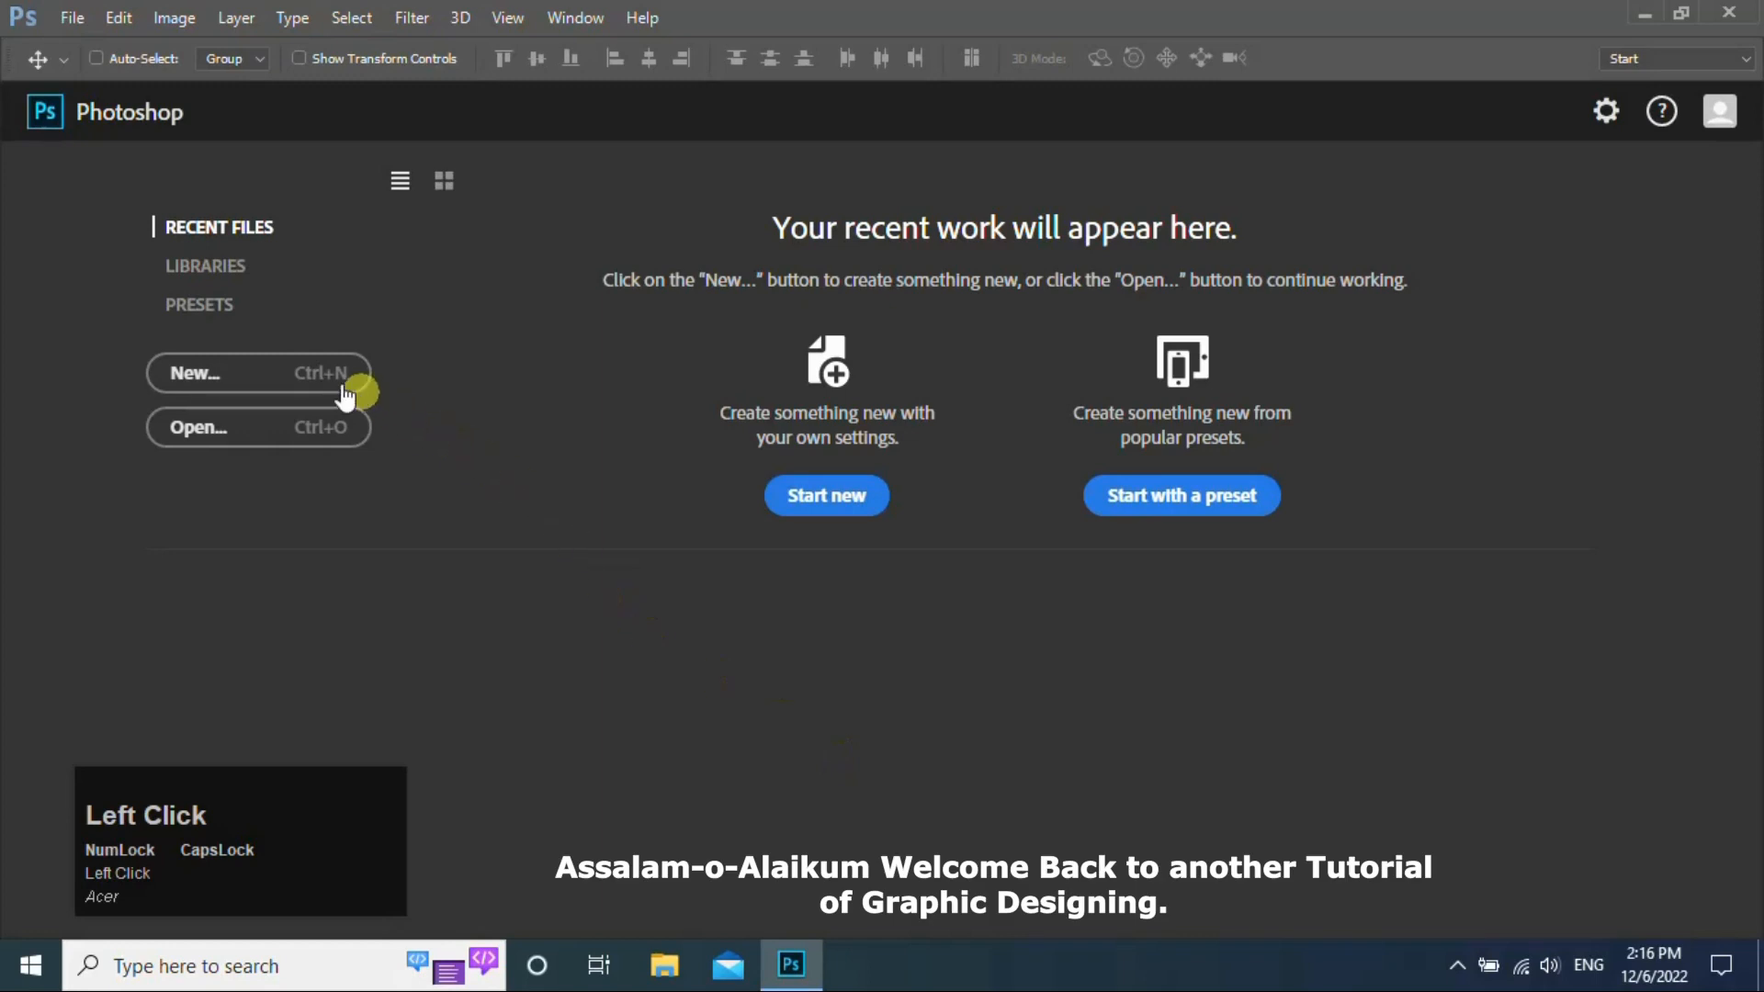
Create a white 1280 × 720 pixel RGB document at 72 pixels/inch named "Water Orange Splash Effect"
click(333, 377)
text(W)
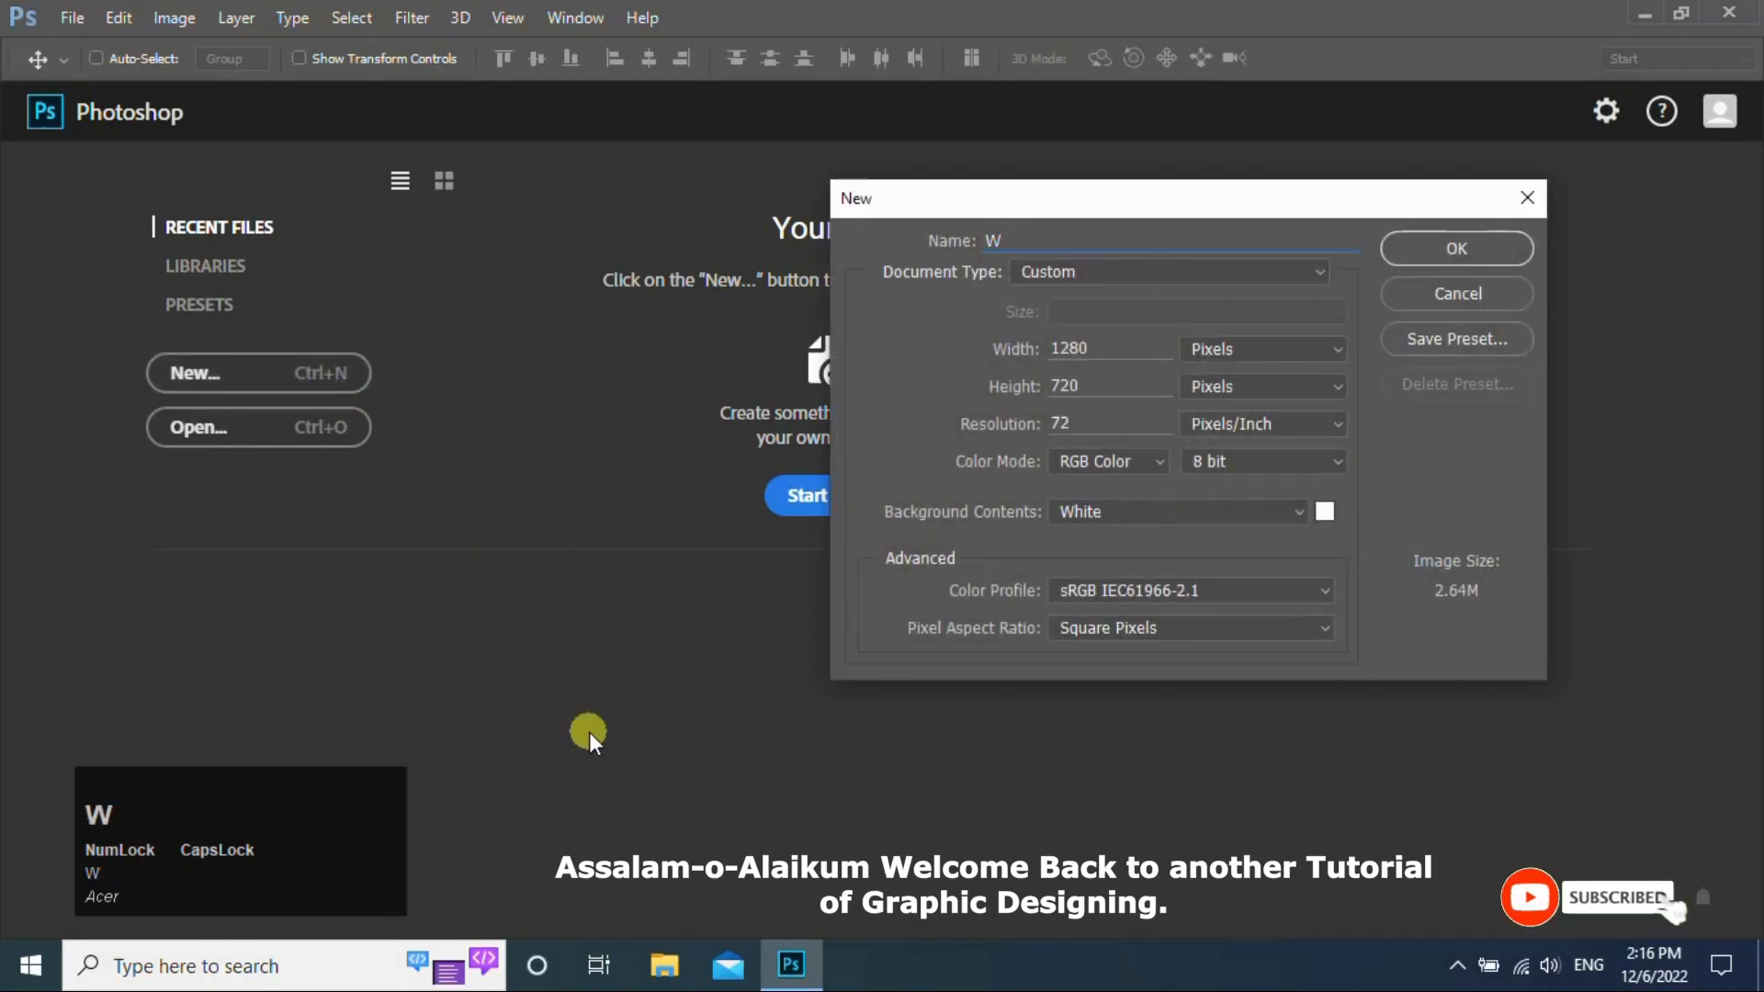
text(ater Ora)
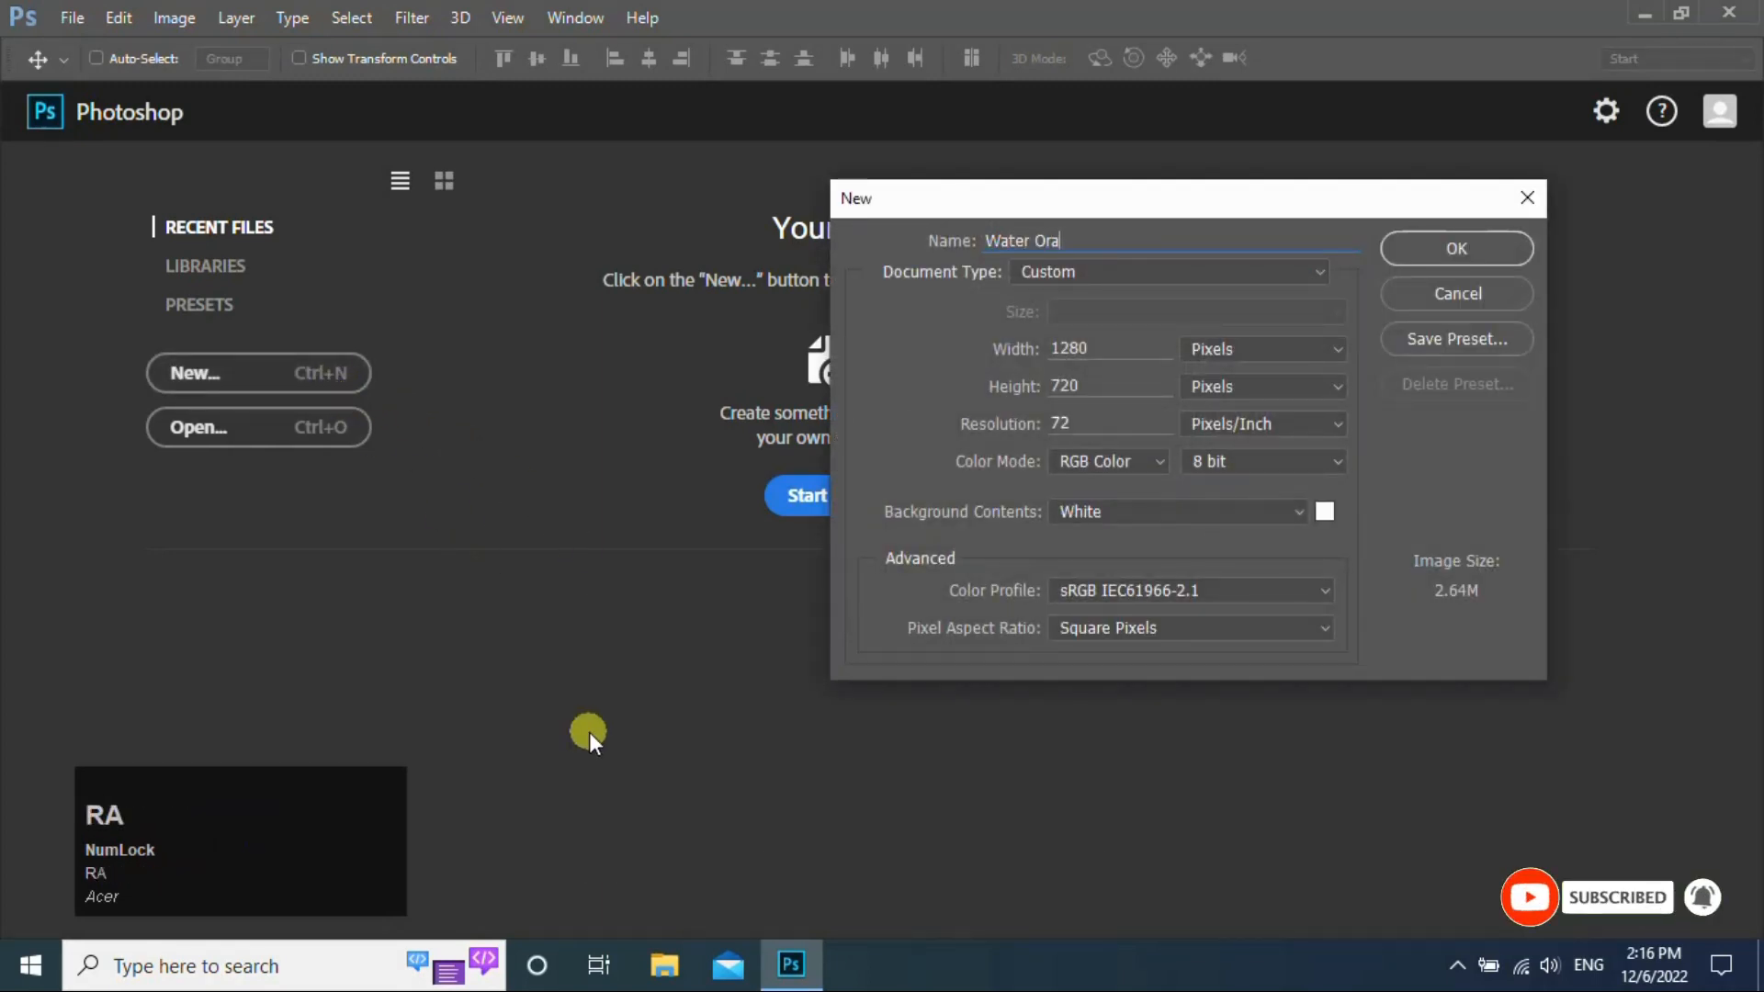
text(nge)
key(Caps_Lock)
text(Splash)
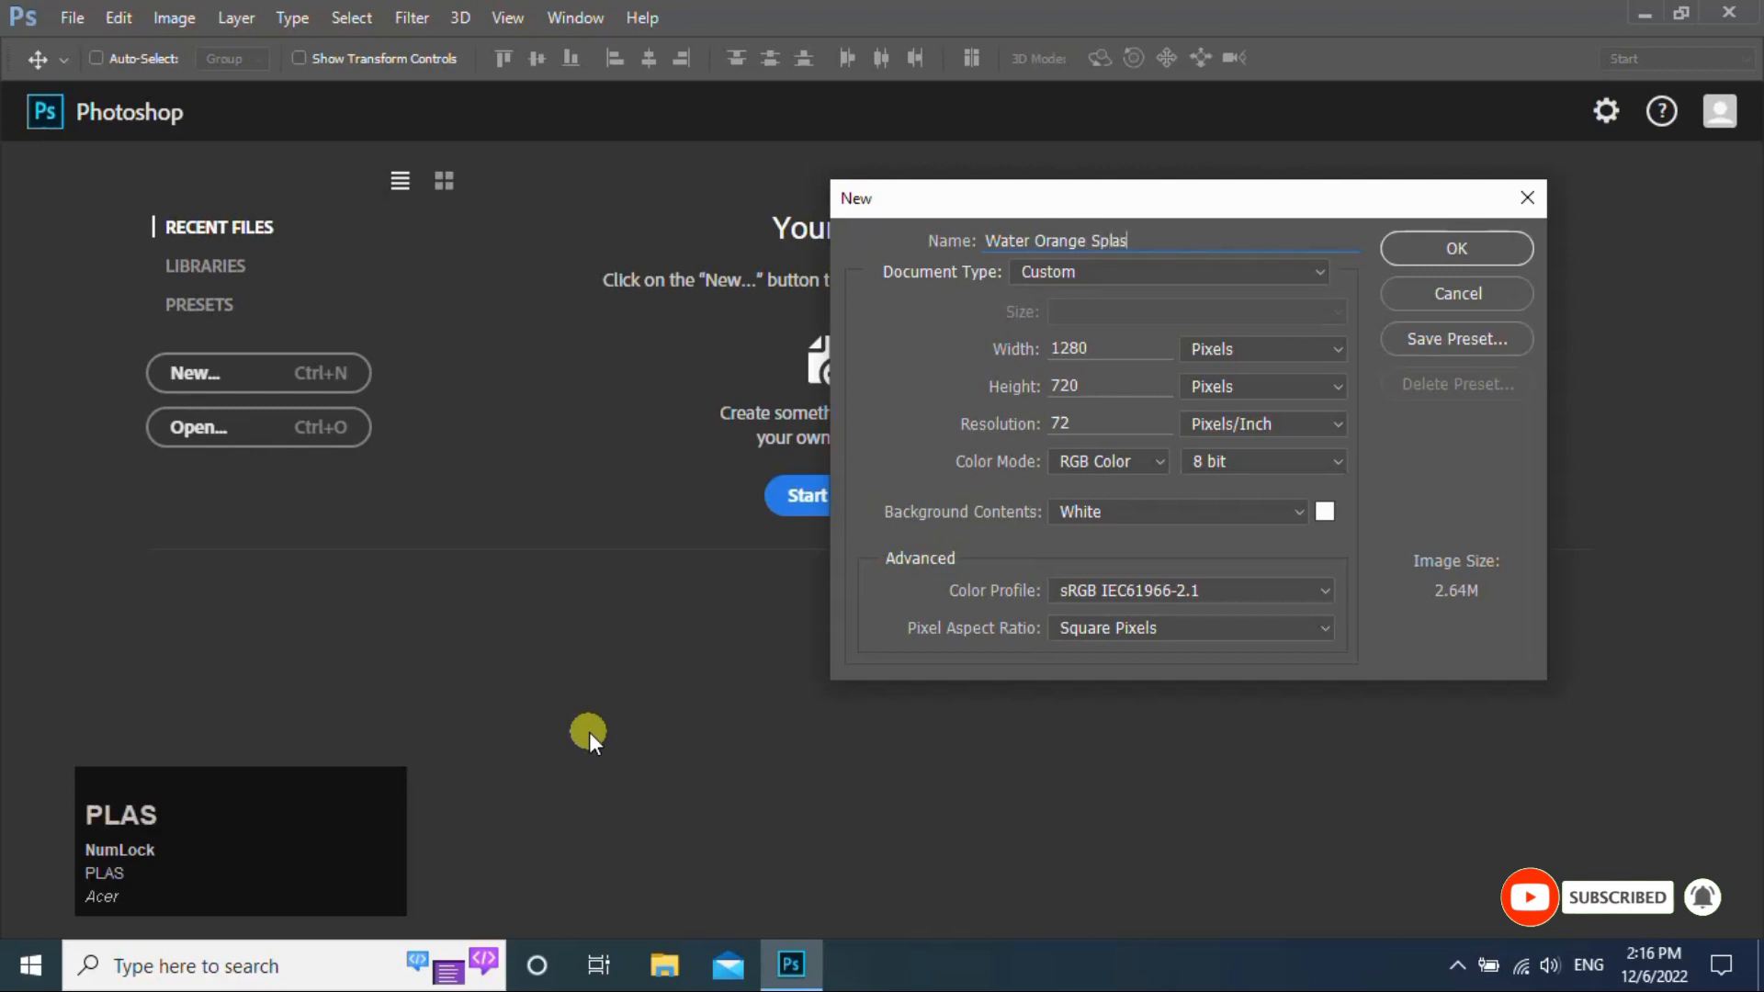
key(Caps_Lock)
text(E)
key(Caps_Lock)
text(ffect)
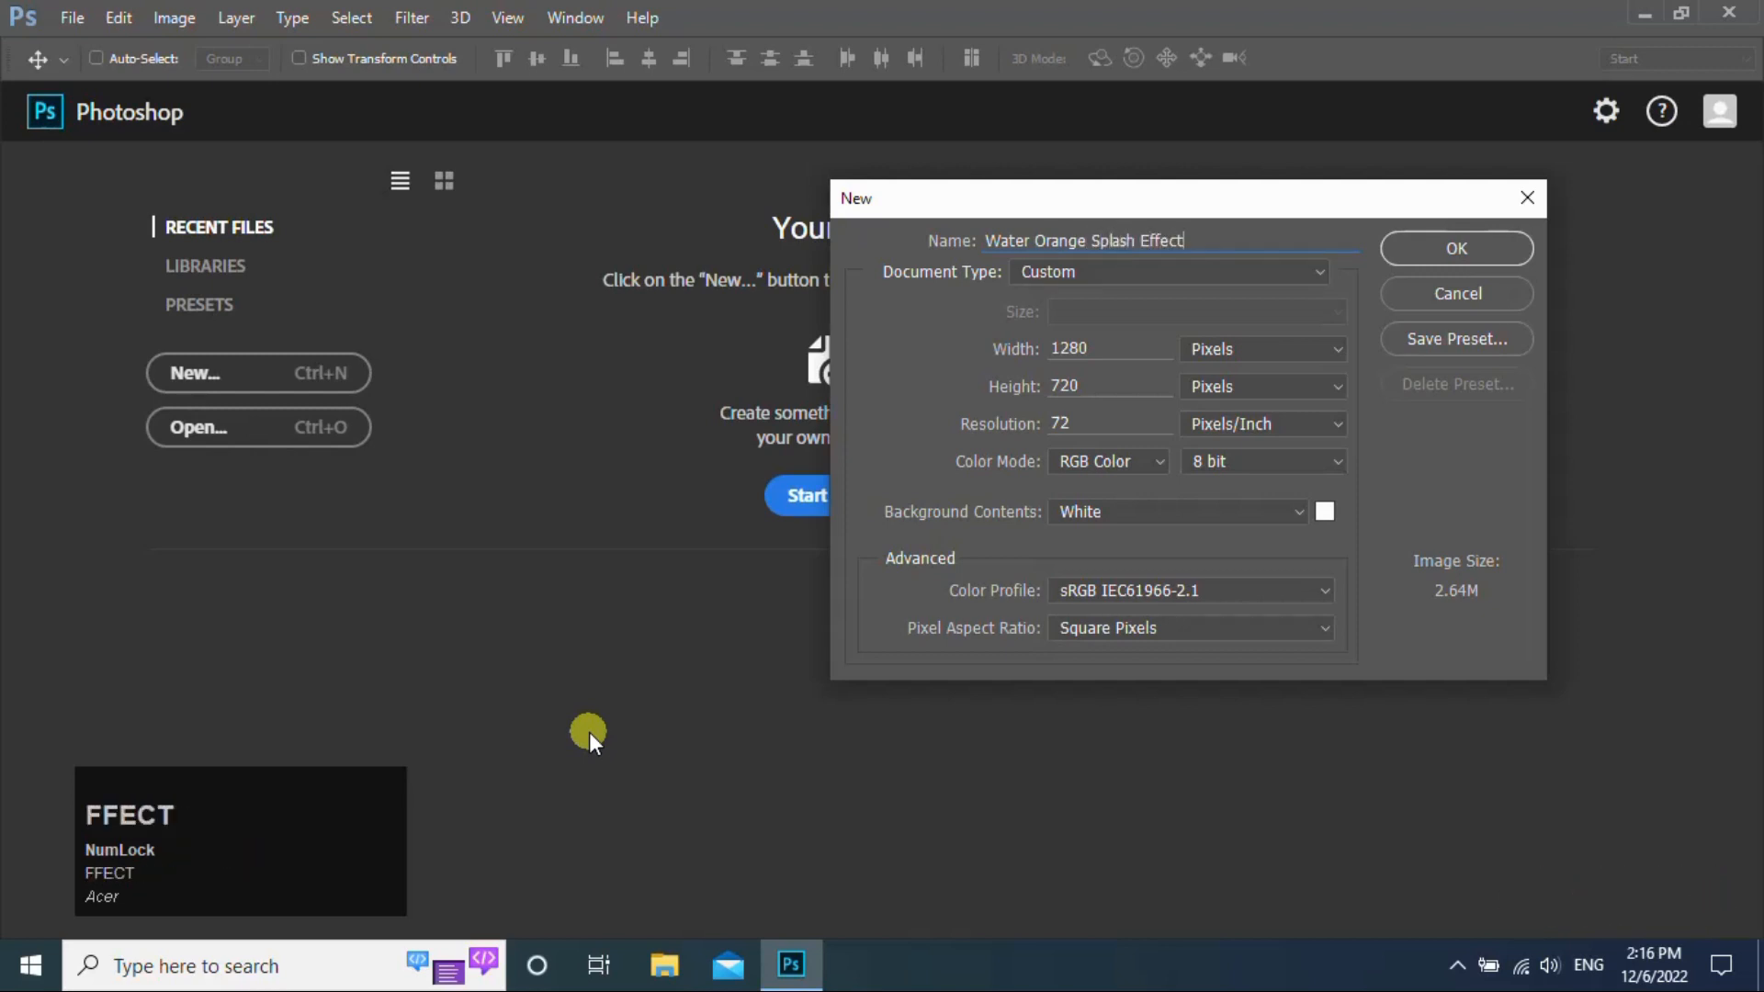
click(1436, 245)
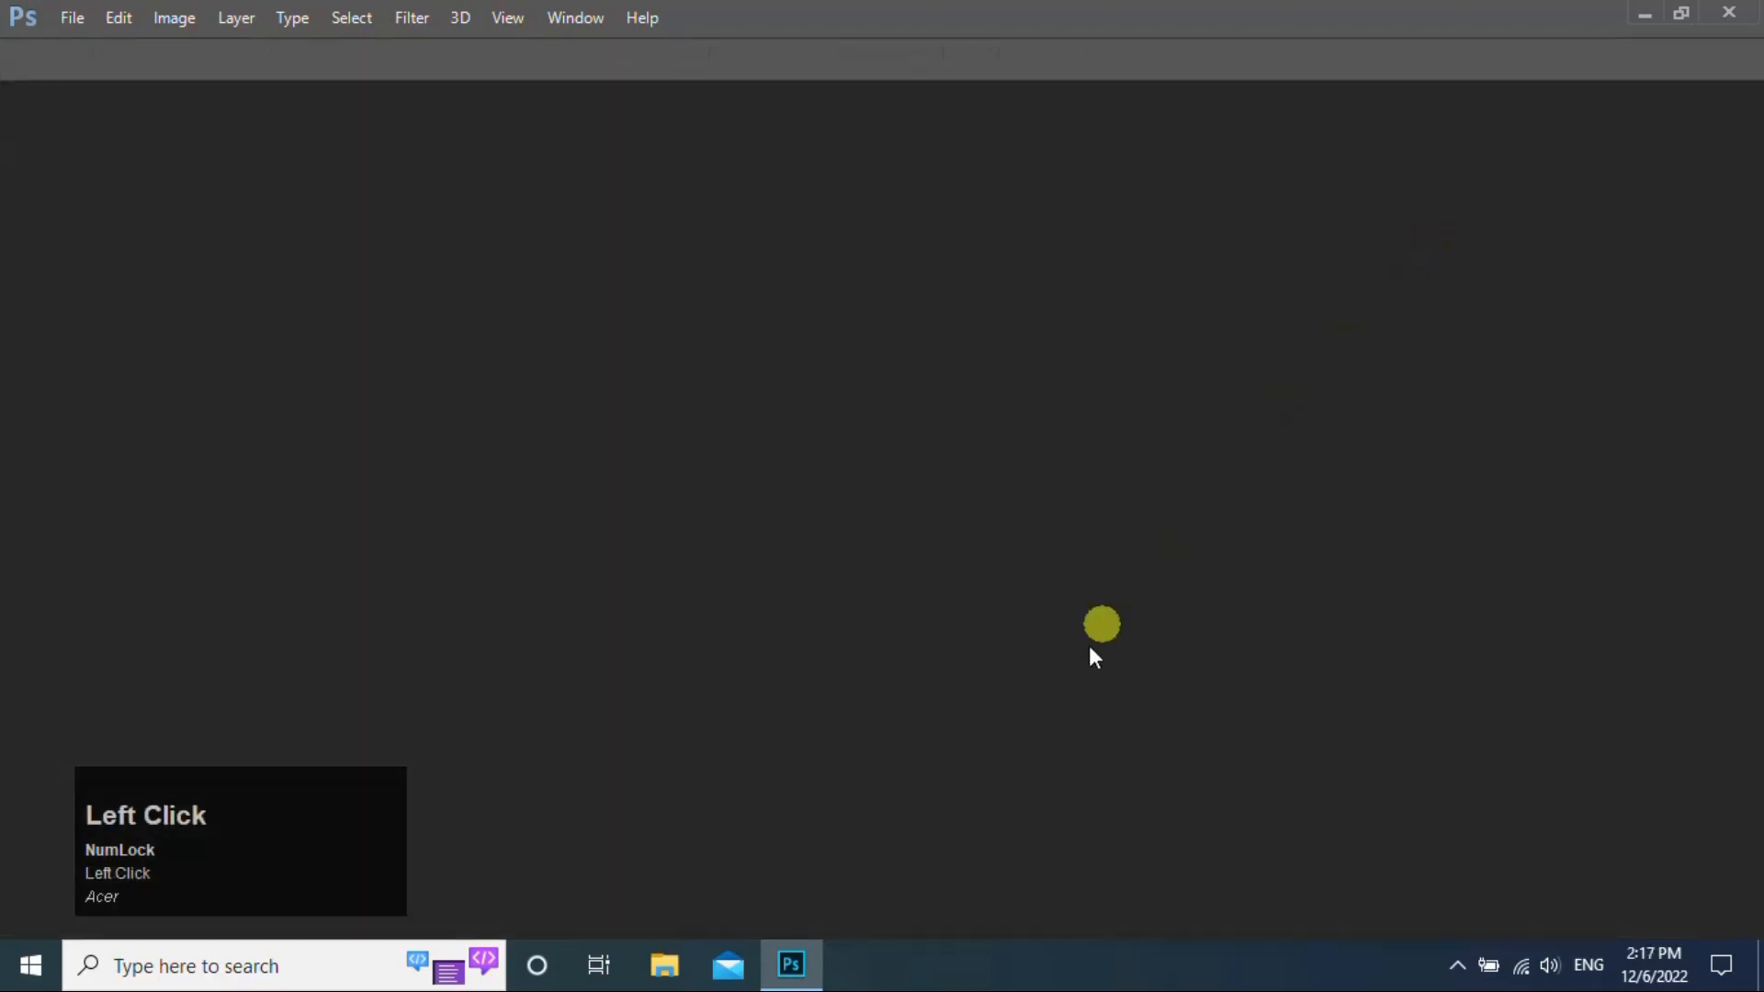
Place the Orange Slice and Orange images from the desktop into the document as separate layers
key(ctrl+minus)
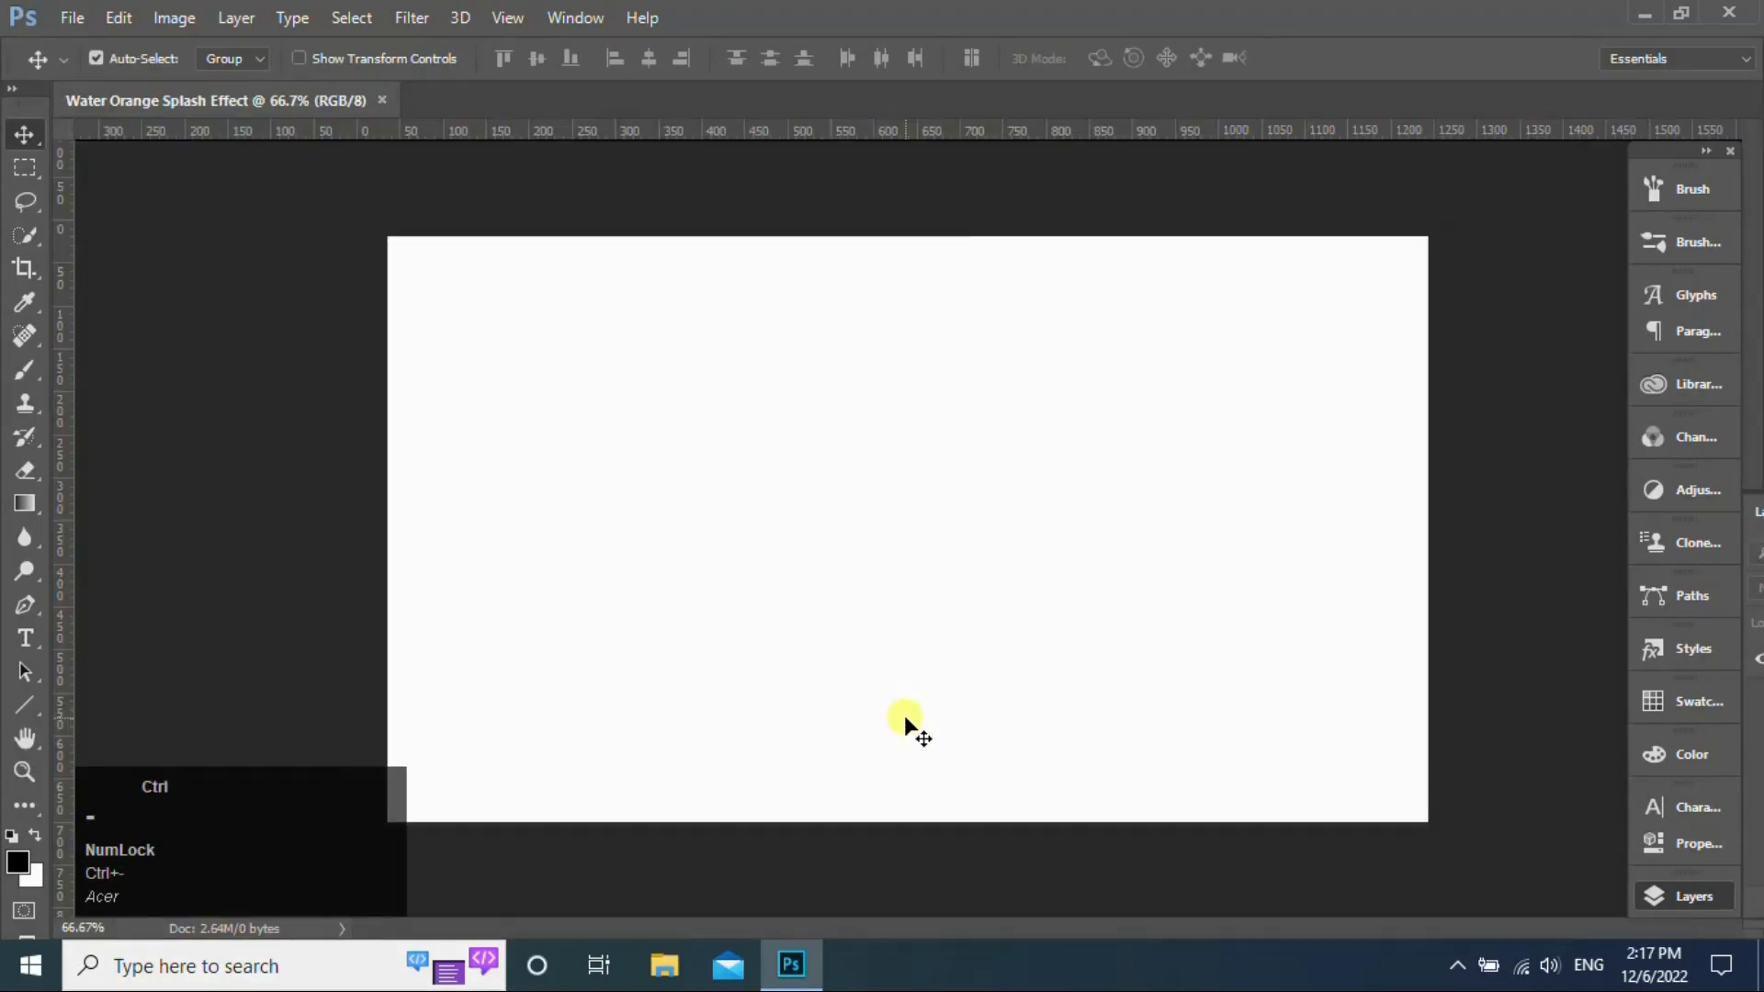
click(1691, 896)
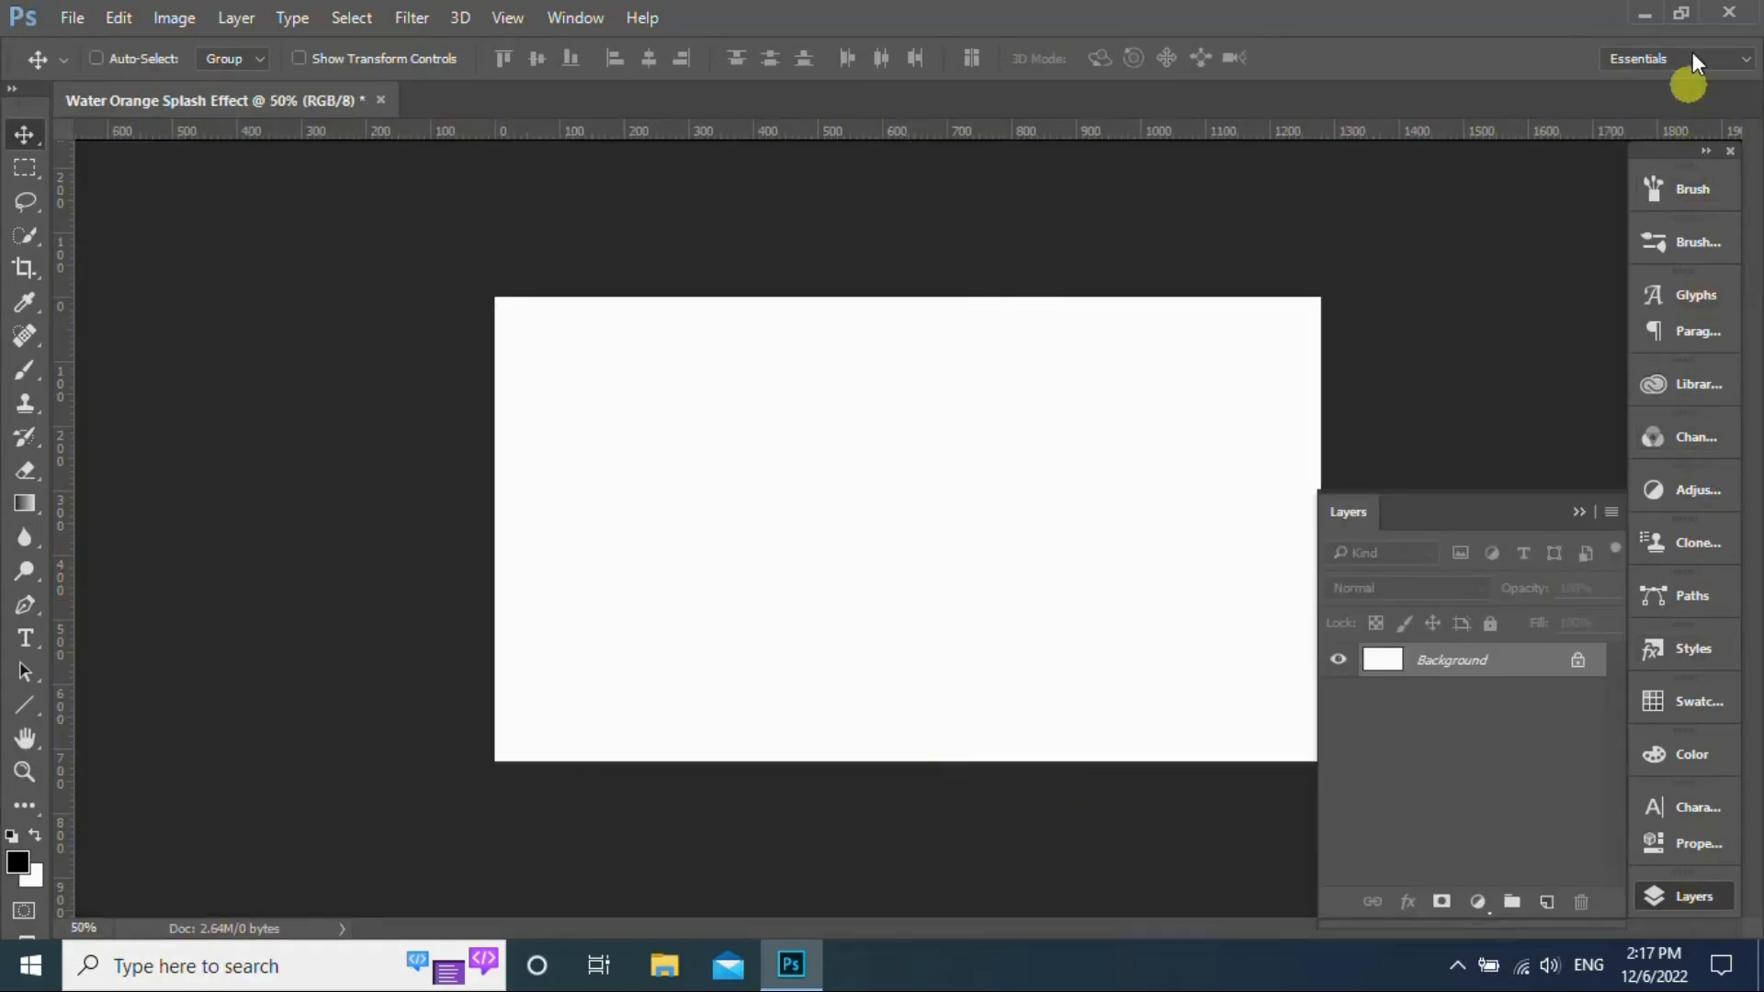
click(1640, 11)
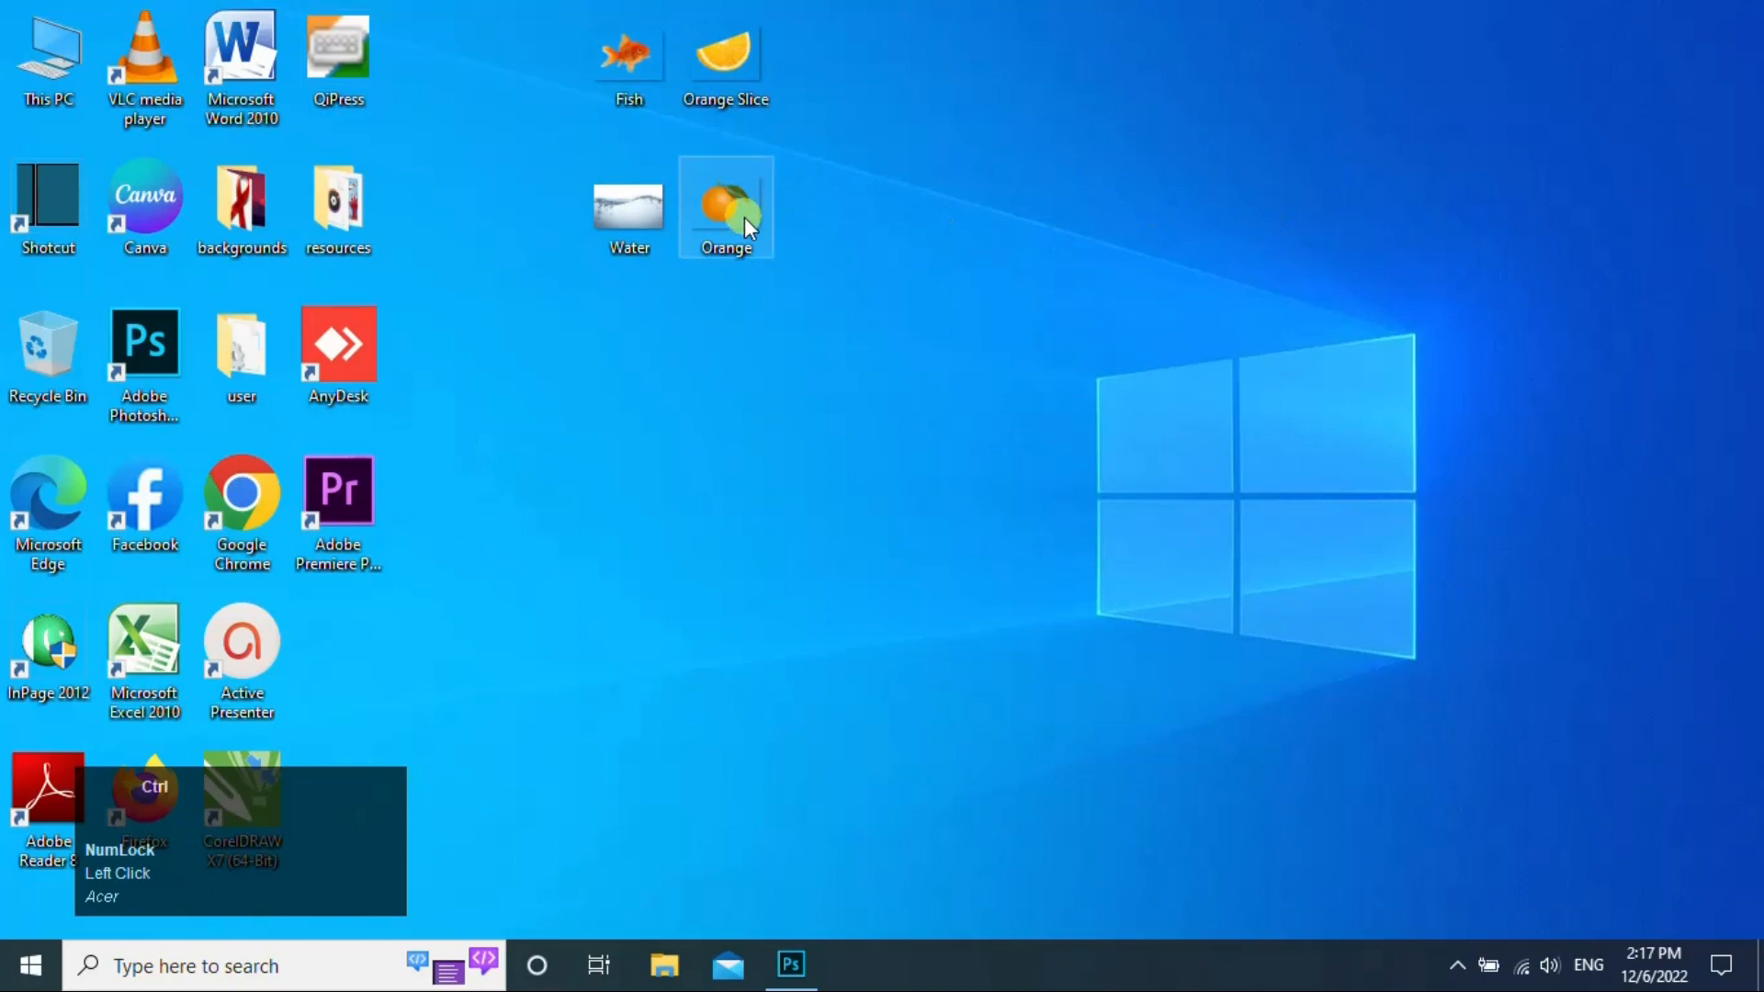
ctrl+click(730, 69)
drag(735, 96, 887, 573)
key(Return)
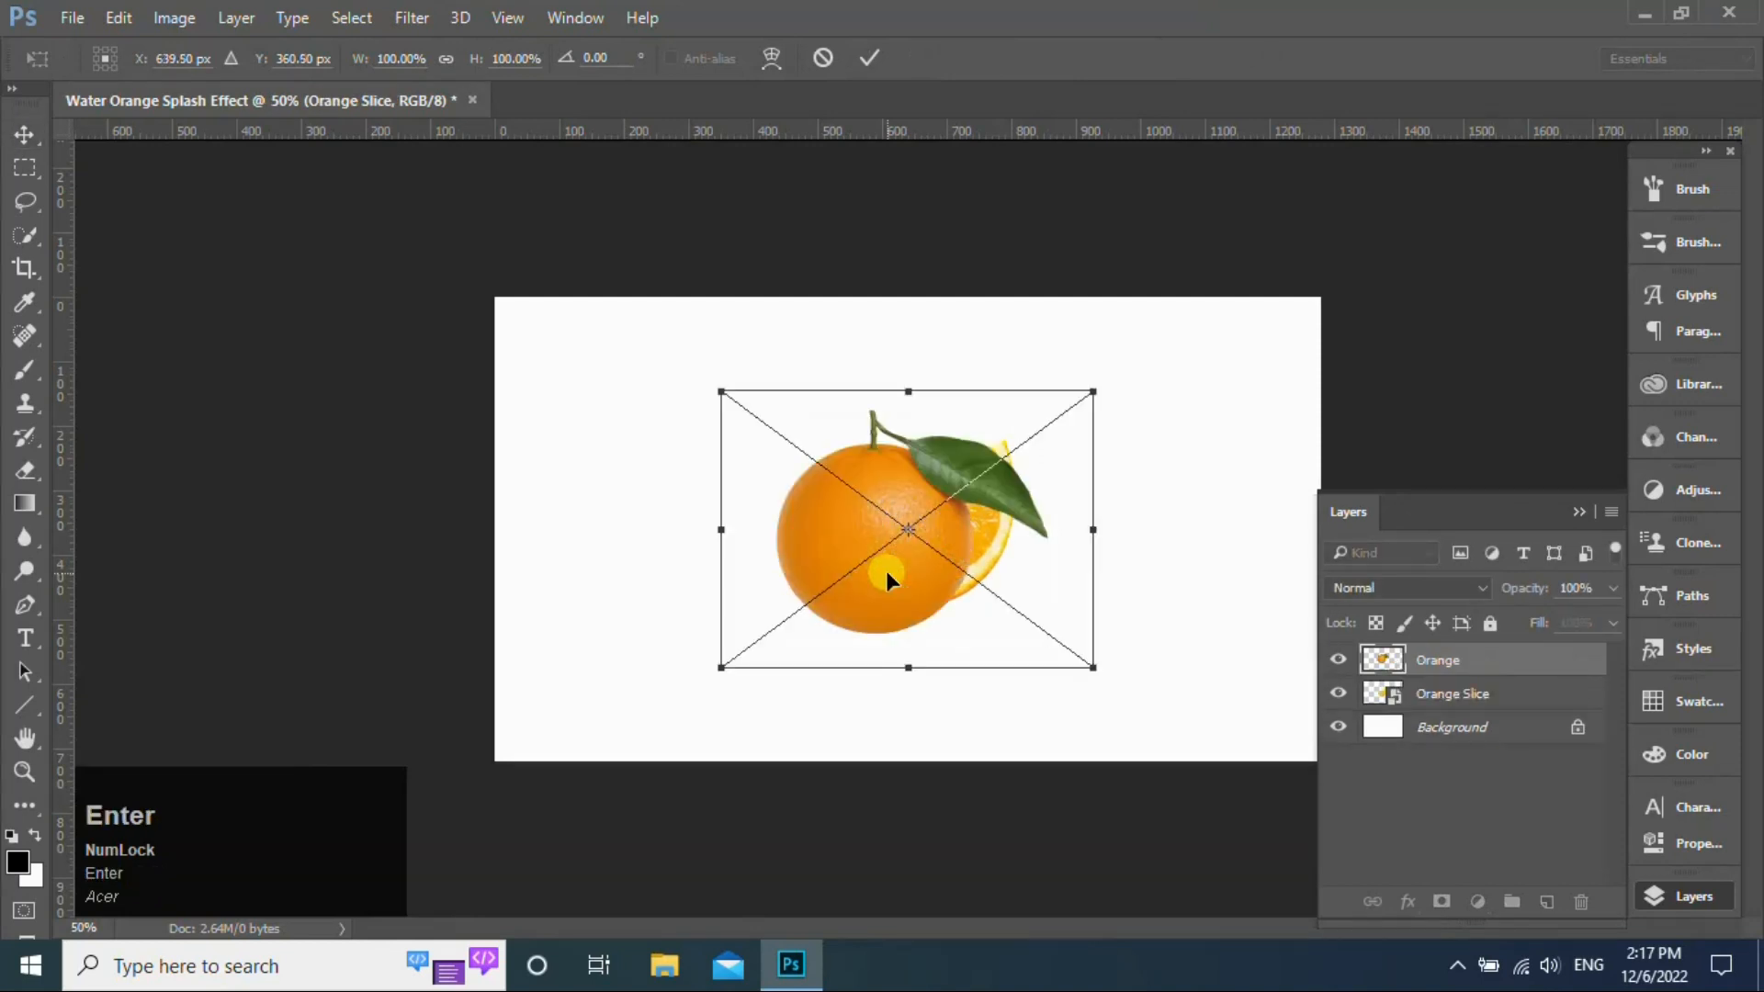
key(Return)
Scale the Orange and Orange Slice layers together to about 117% and move them toward the upper right of the canvas
key(ctrl)
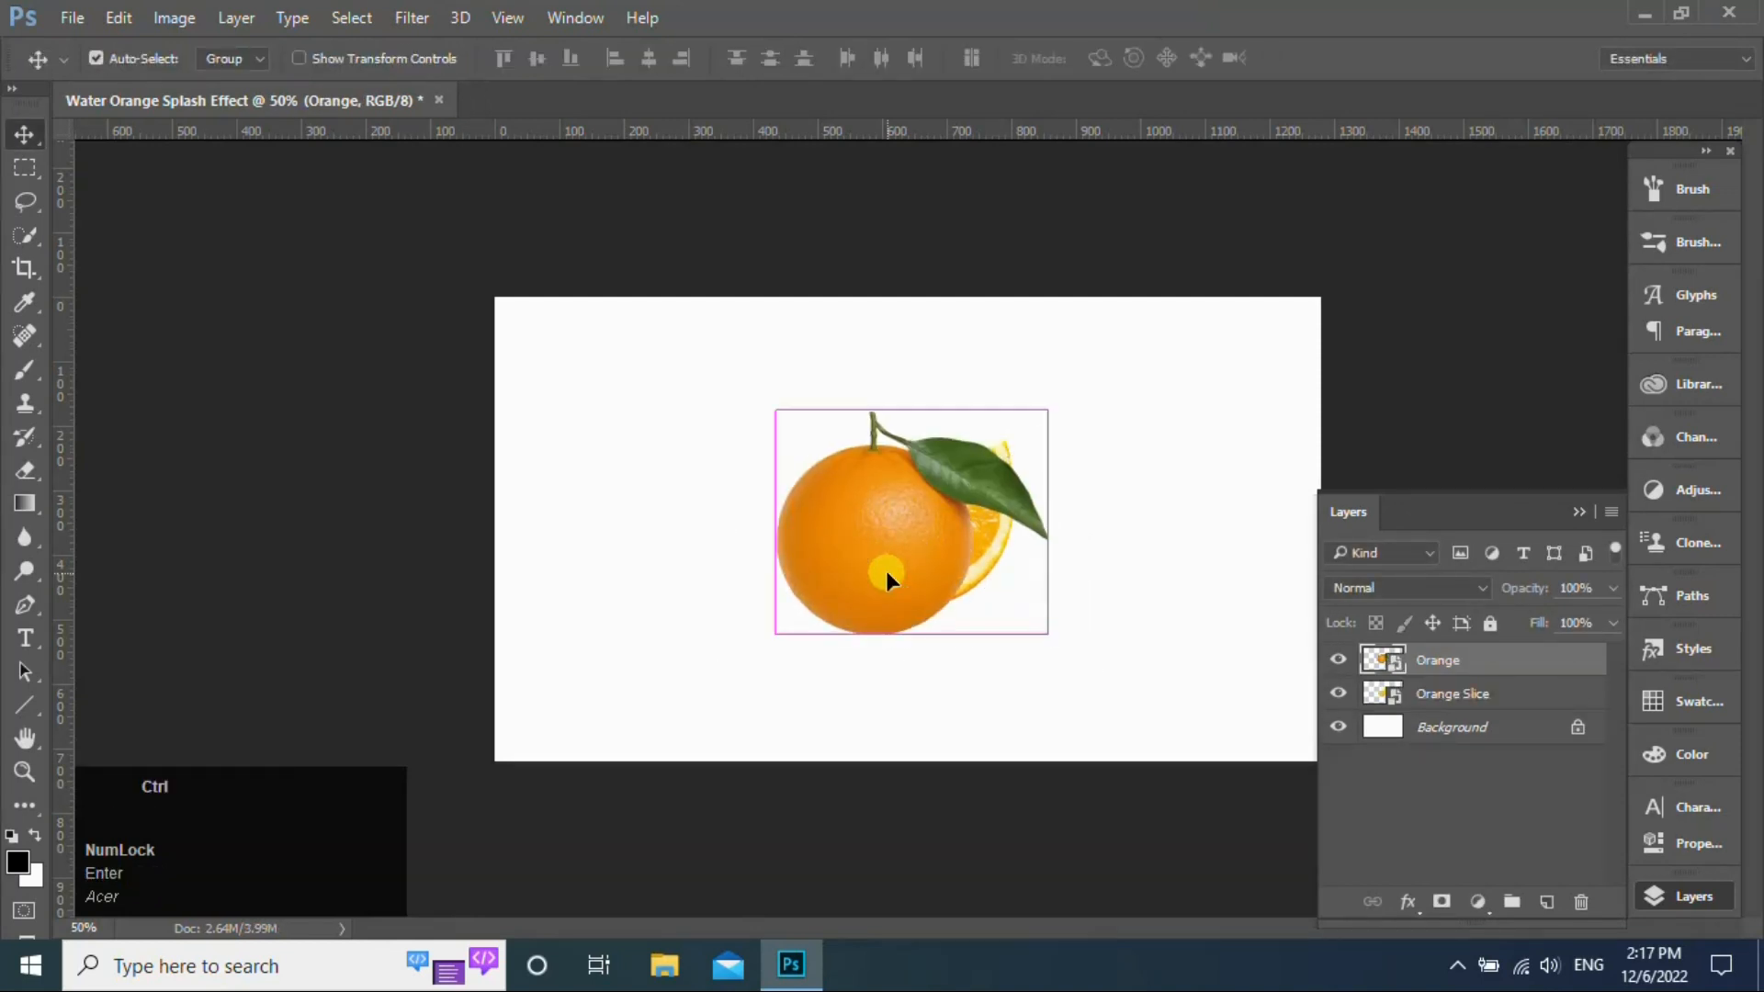
ctrl+click(1426, 701)
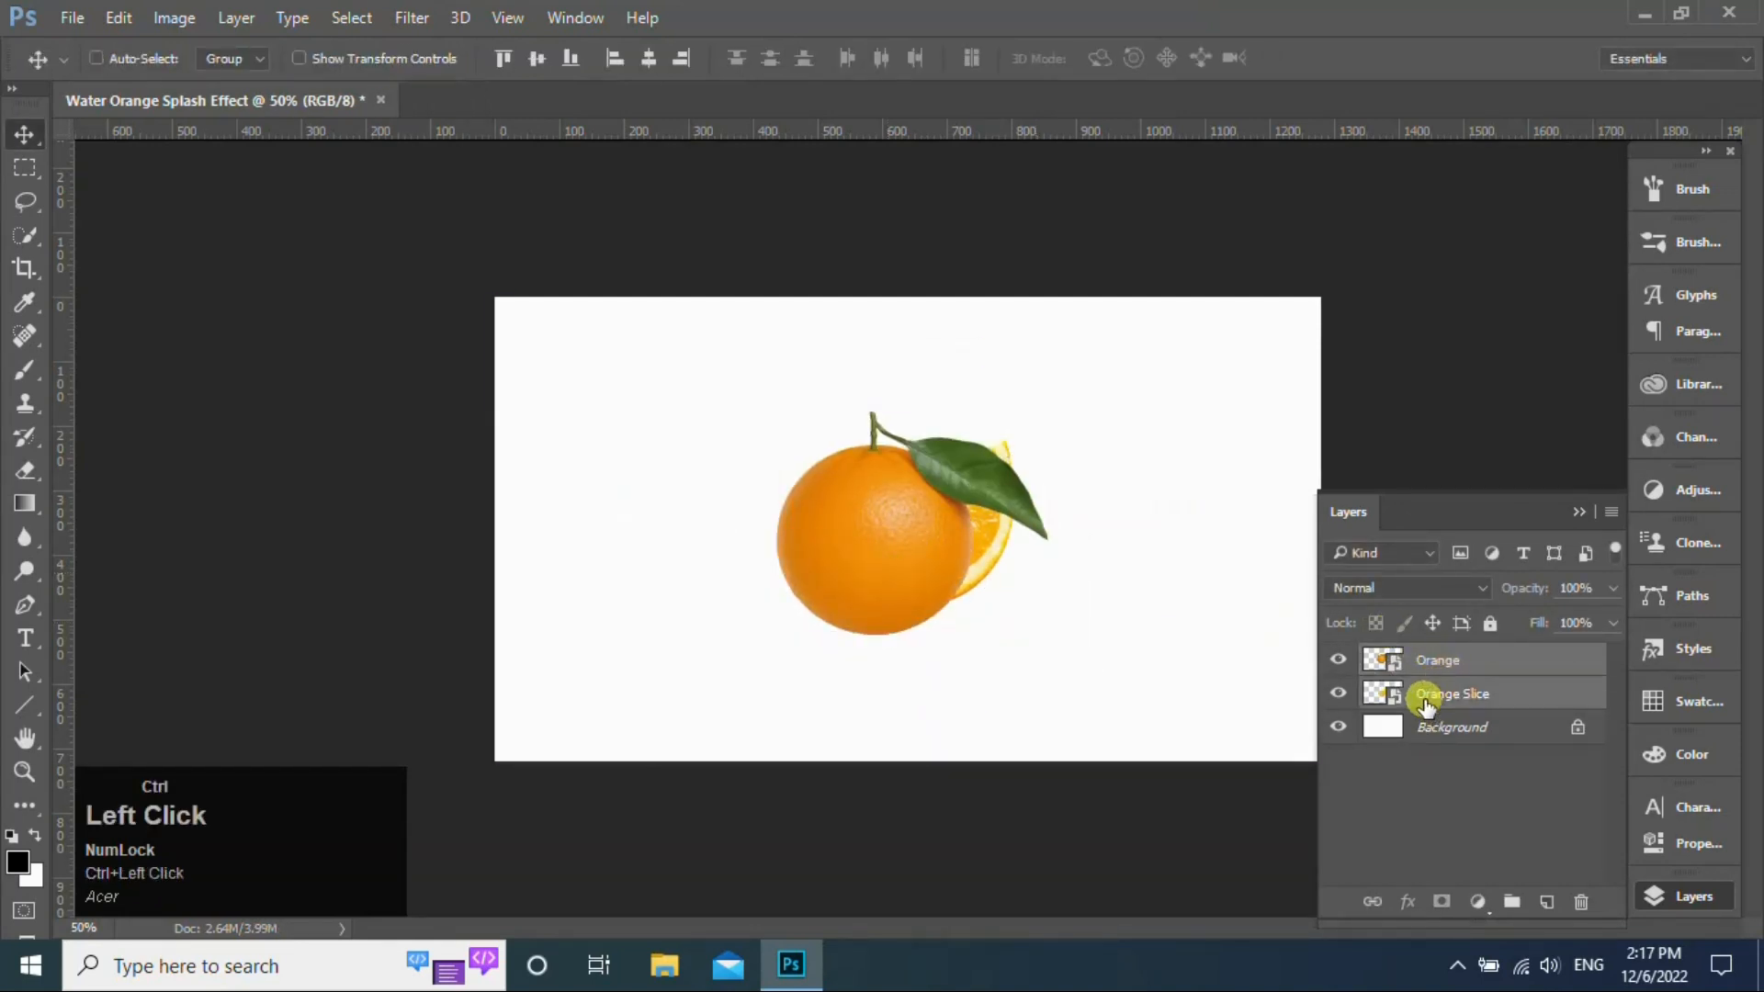
key(ctrl+t)
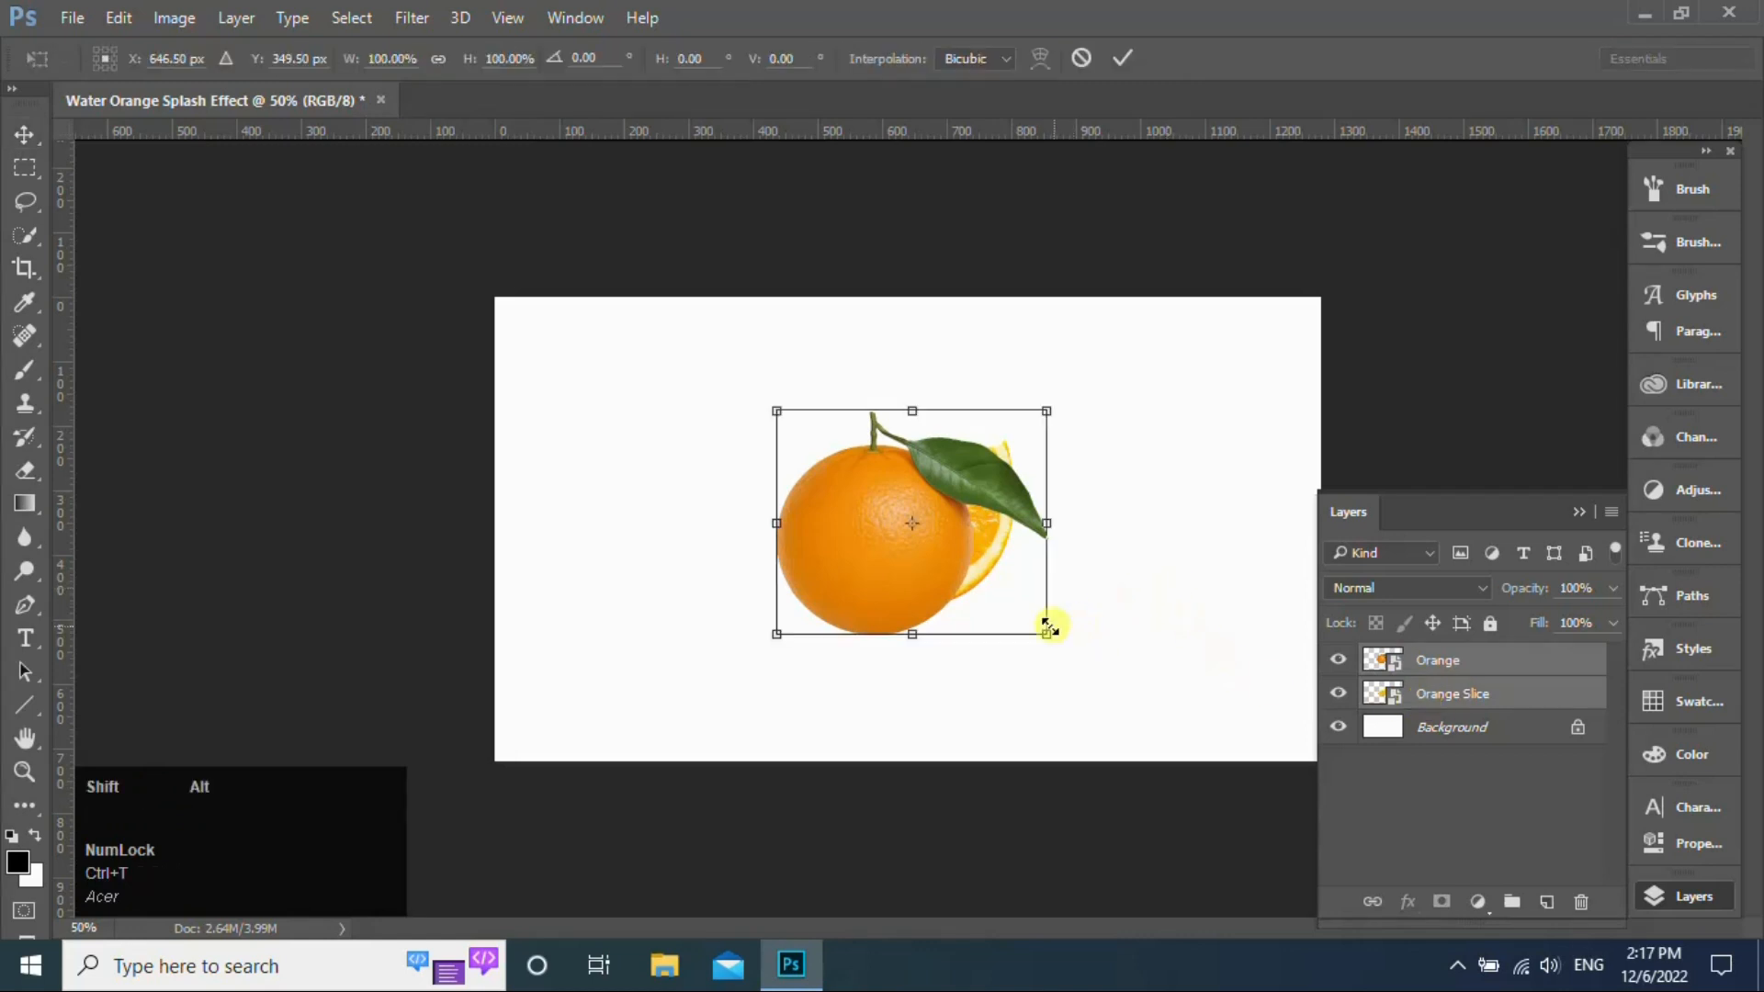
drag(1044, 634, 1067, 651)
drag(1015, 593, 1091, 555)
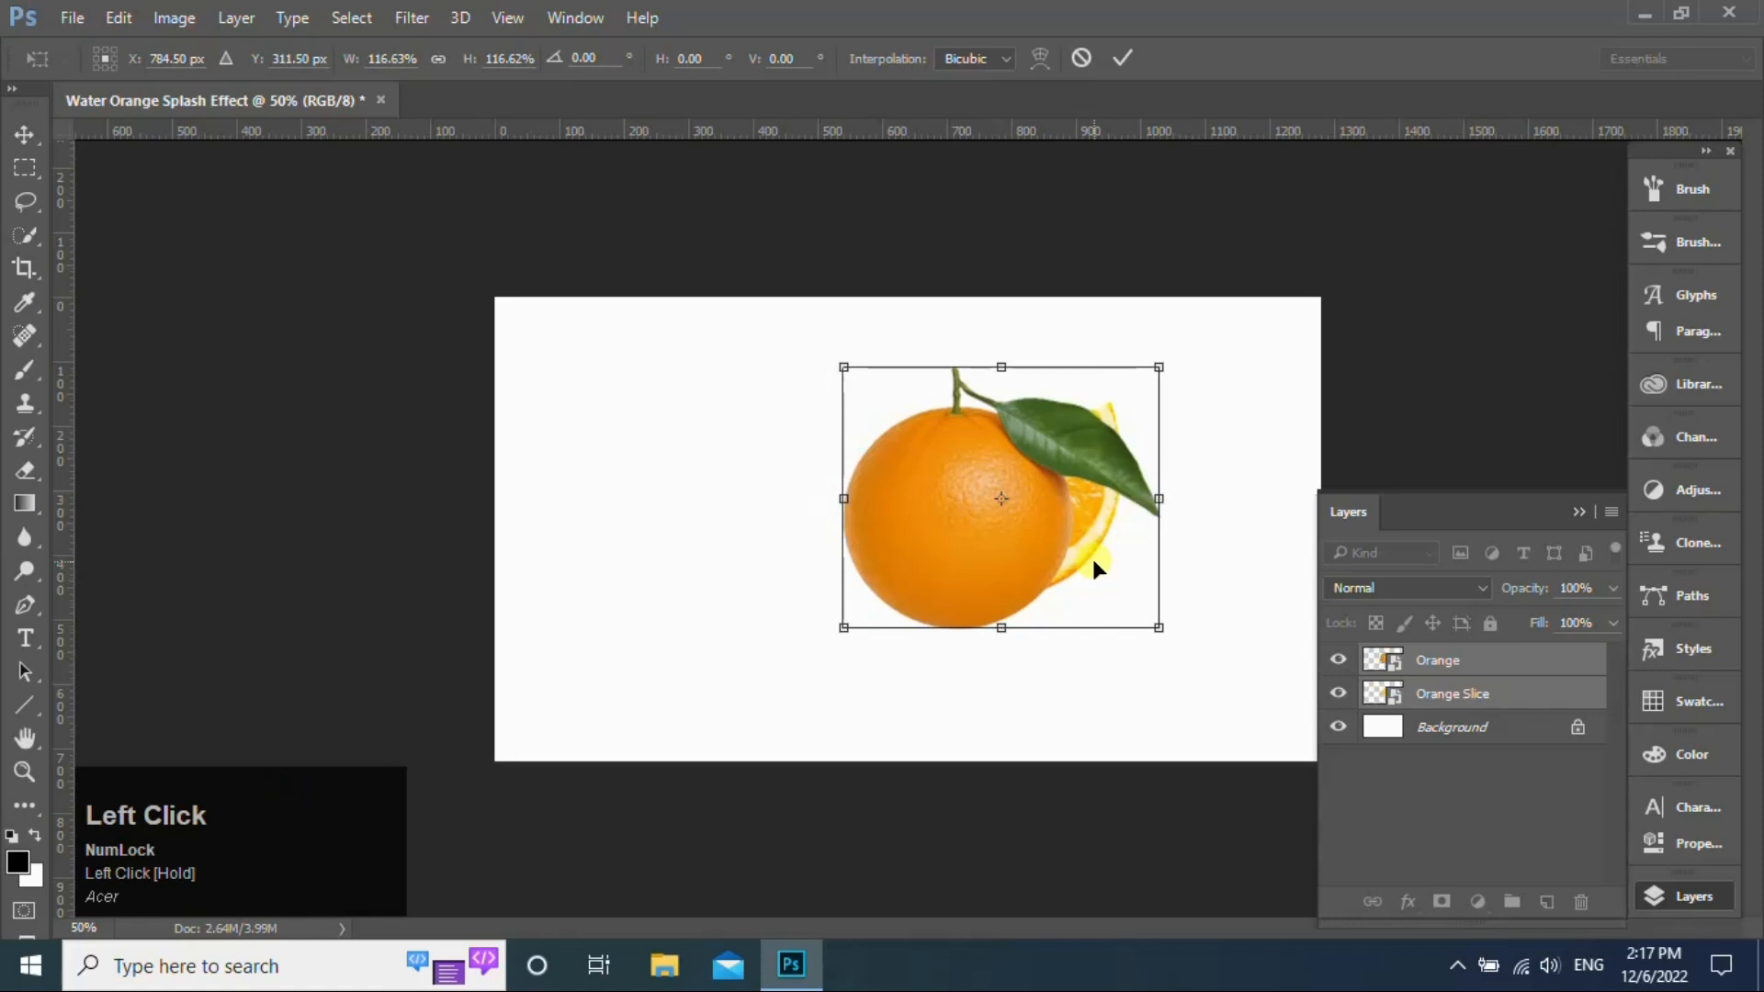
click(1123, 58)
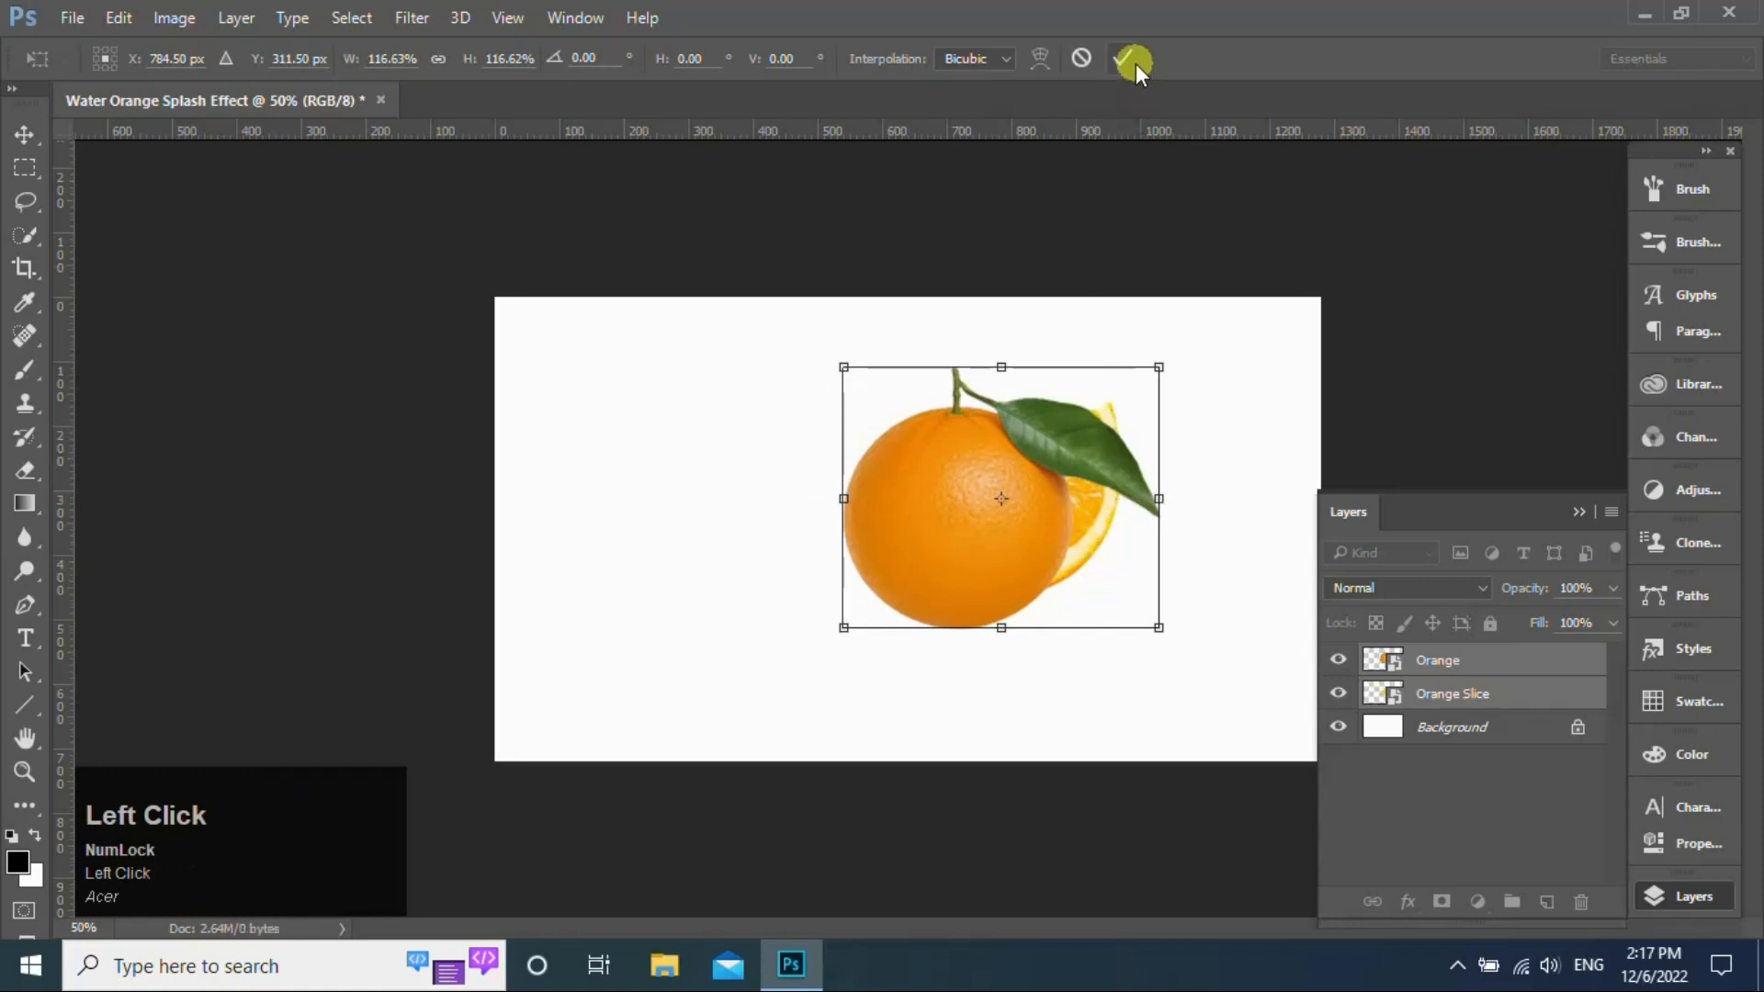
Move the orange slice to the lower left of the whole orange, and scale both layers to about 78%, centred on the canvas
click(1468, 694)
drag(1114, 533, 813, 614)
ctrl+click(1439, 662)
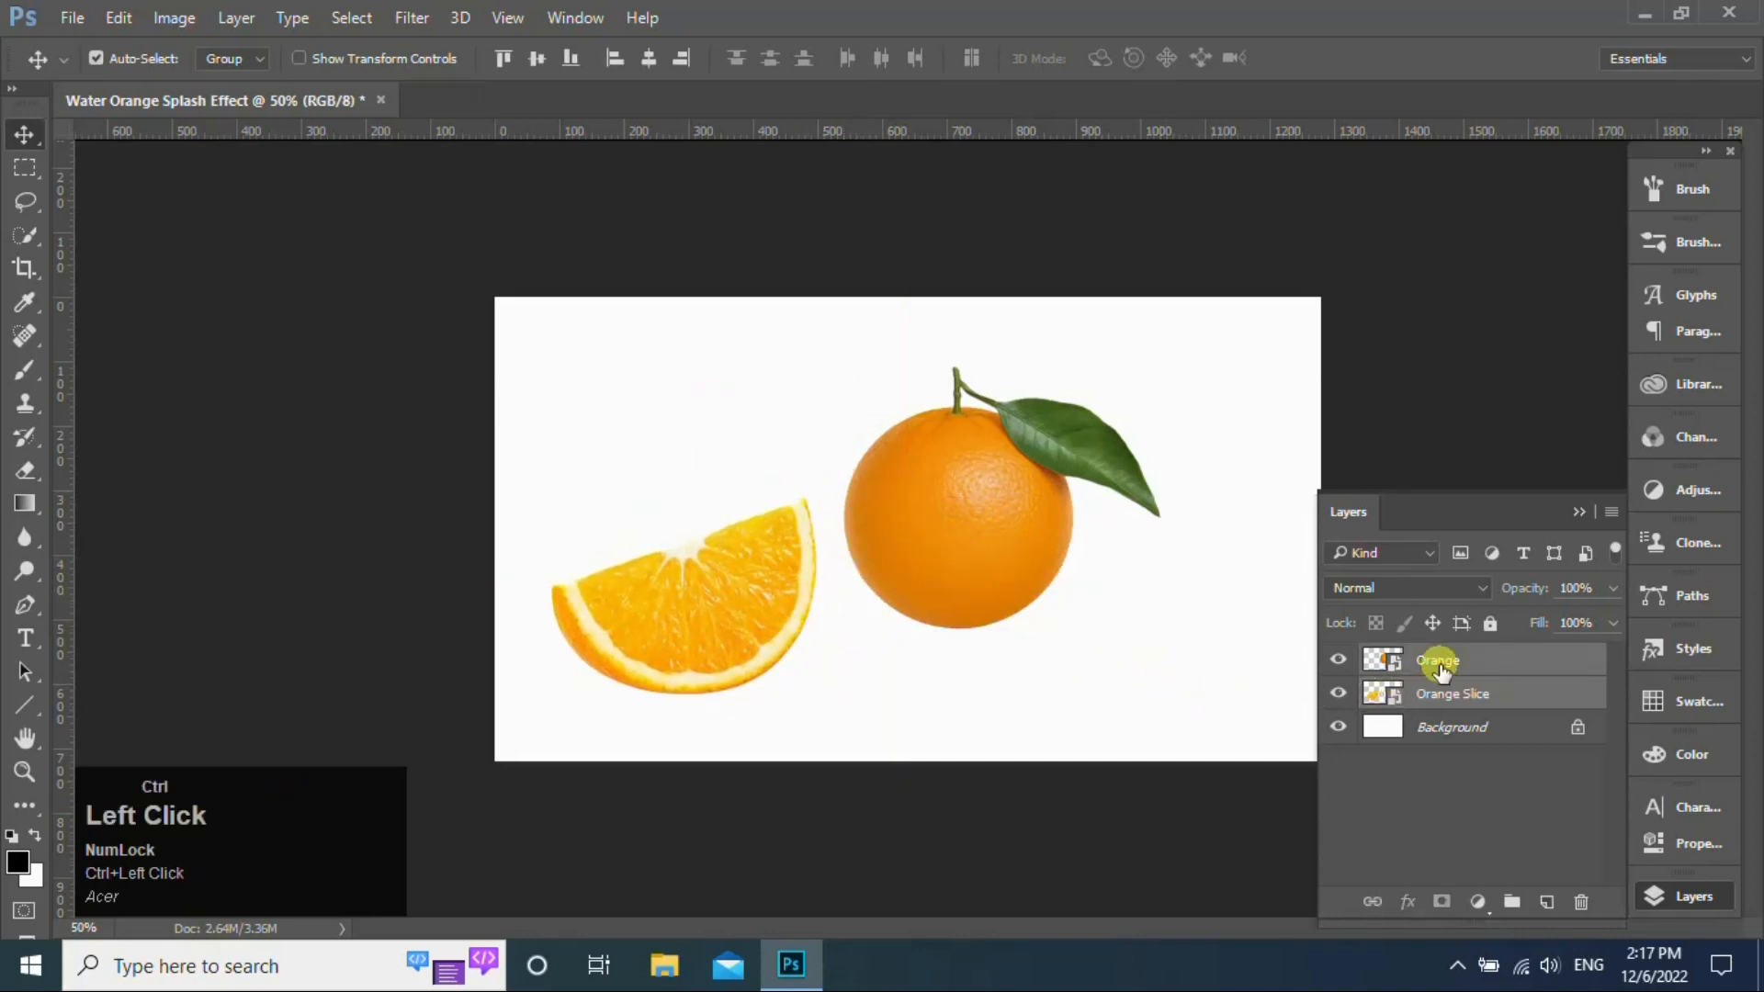
key(ctrl+t)
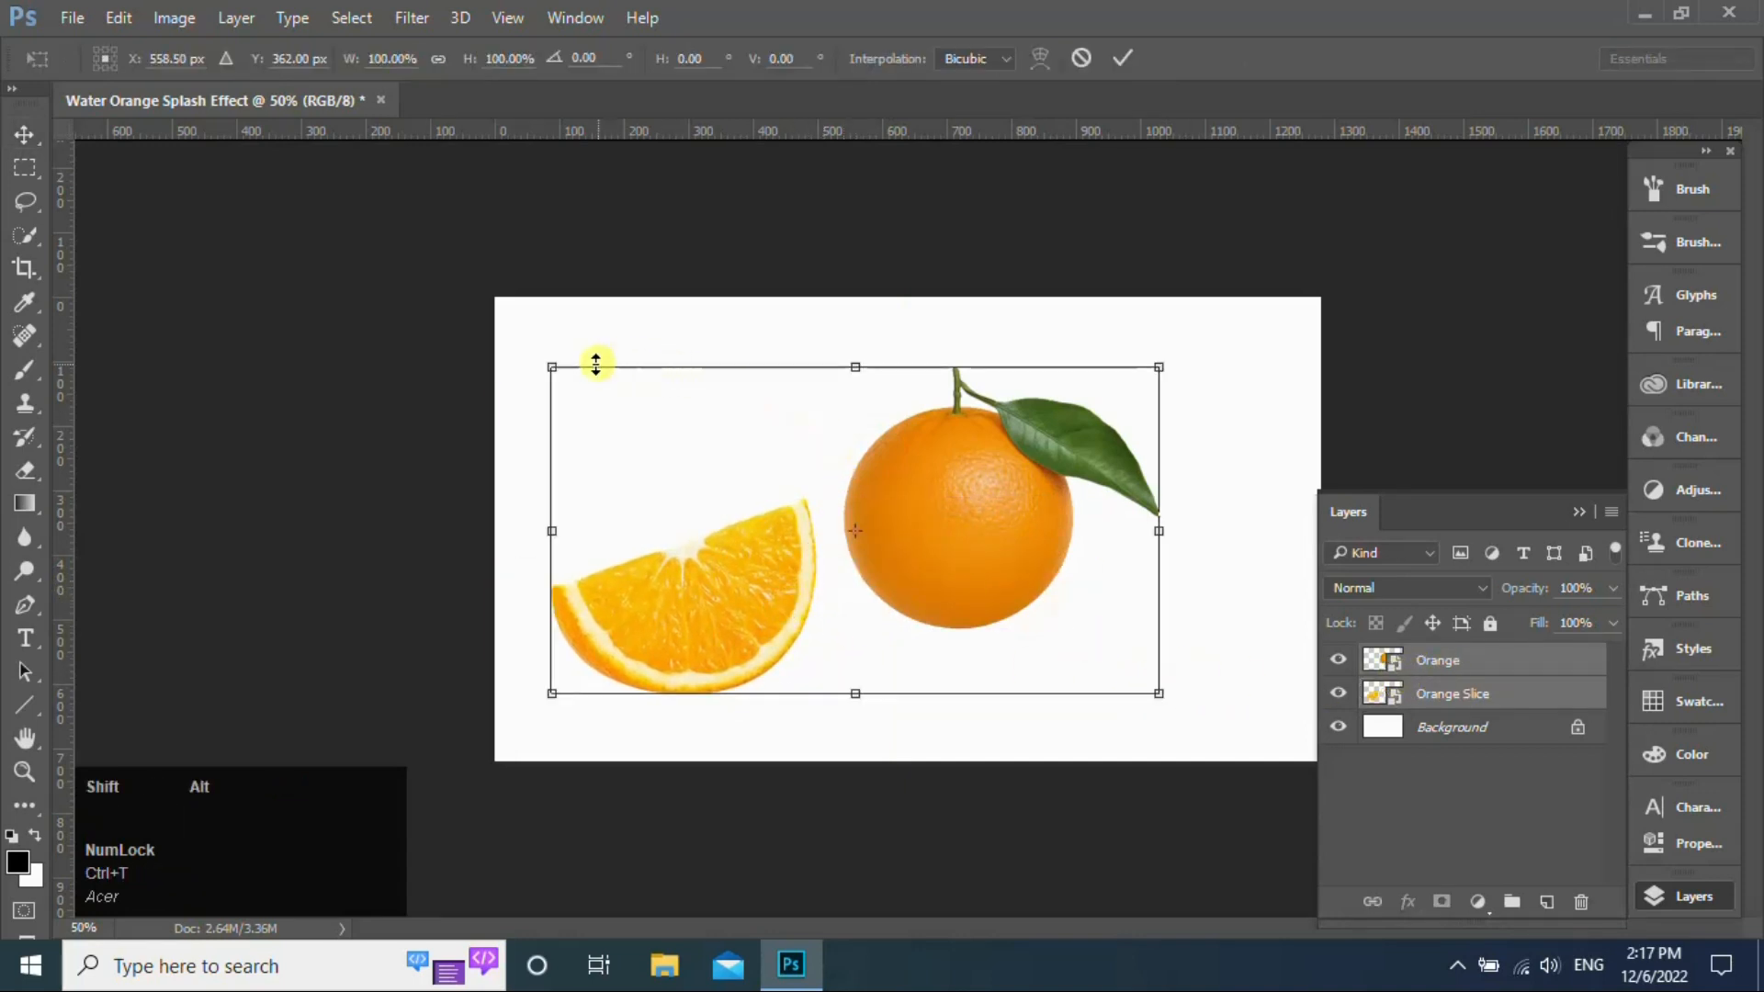
drag(551, 368, 619, 405)
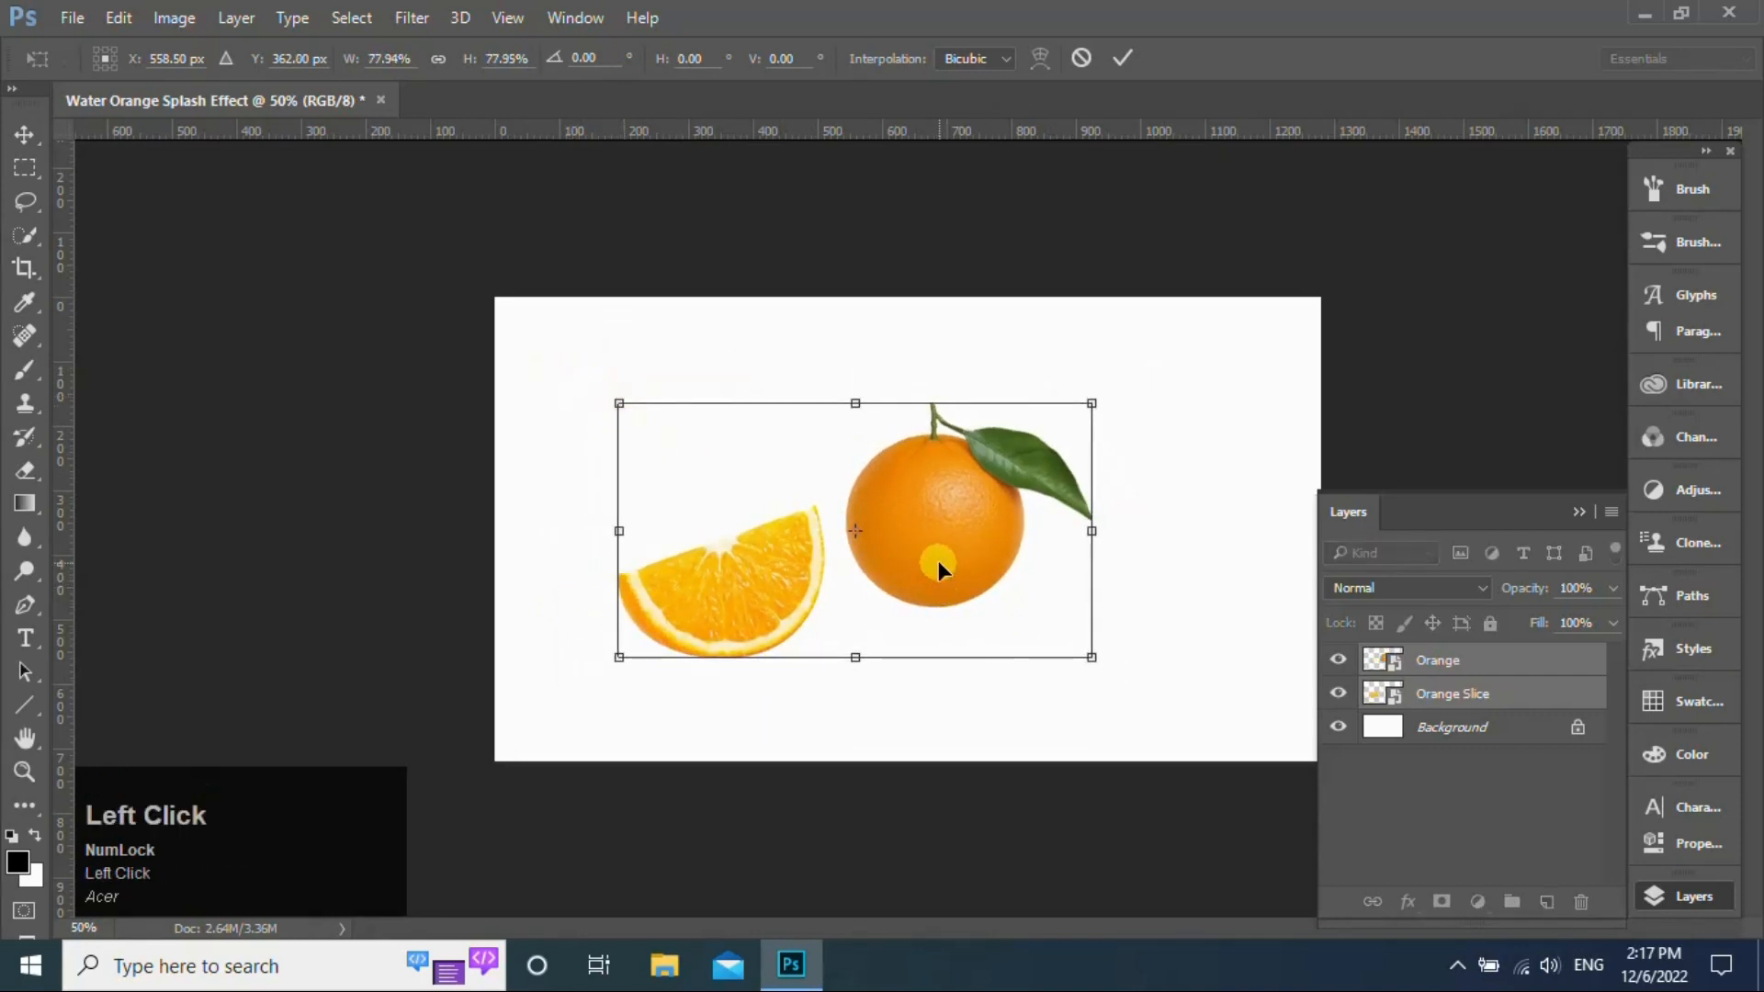
drag(939, 561, 999, 556)
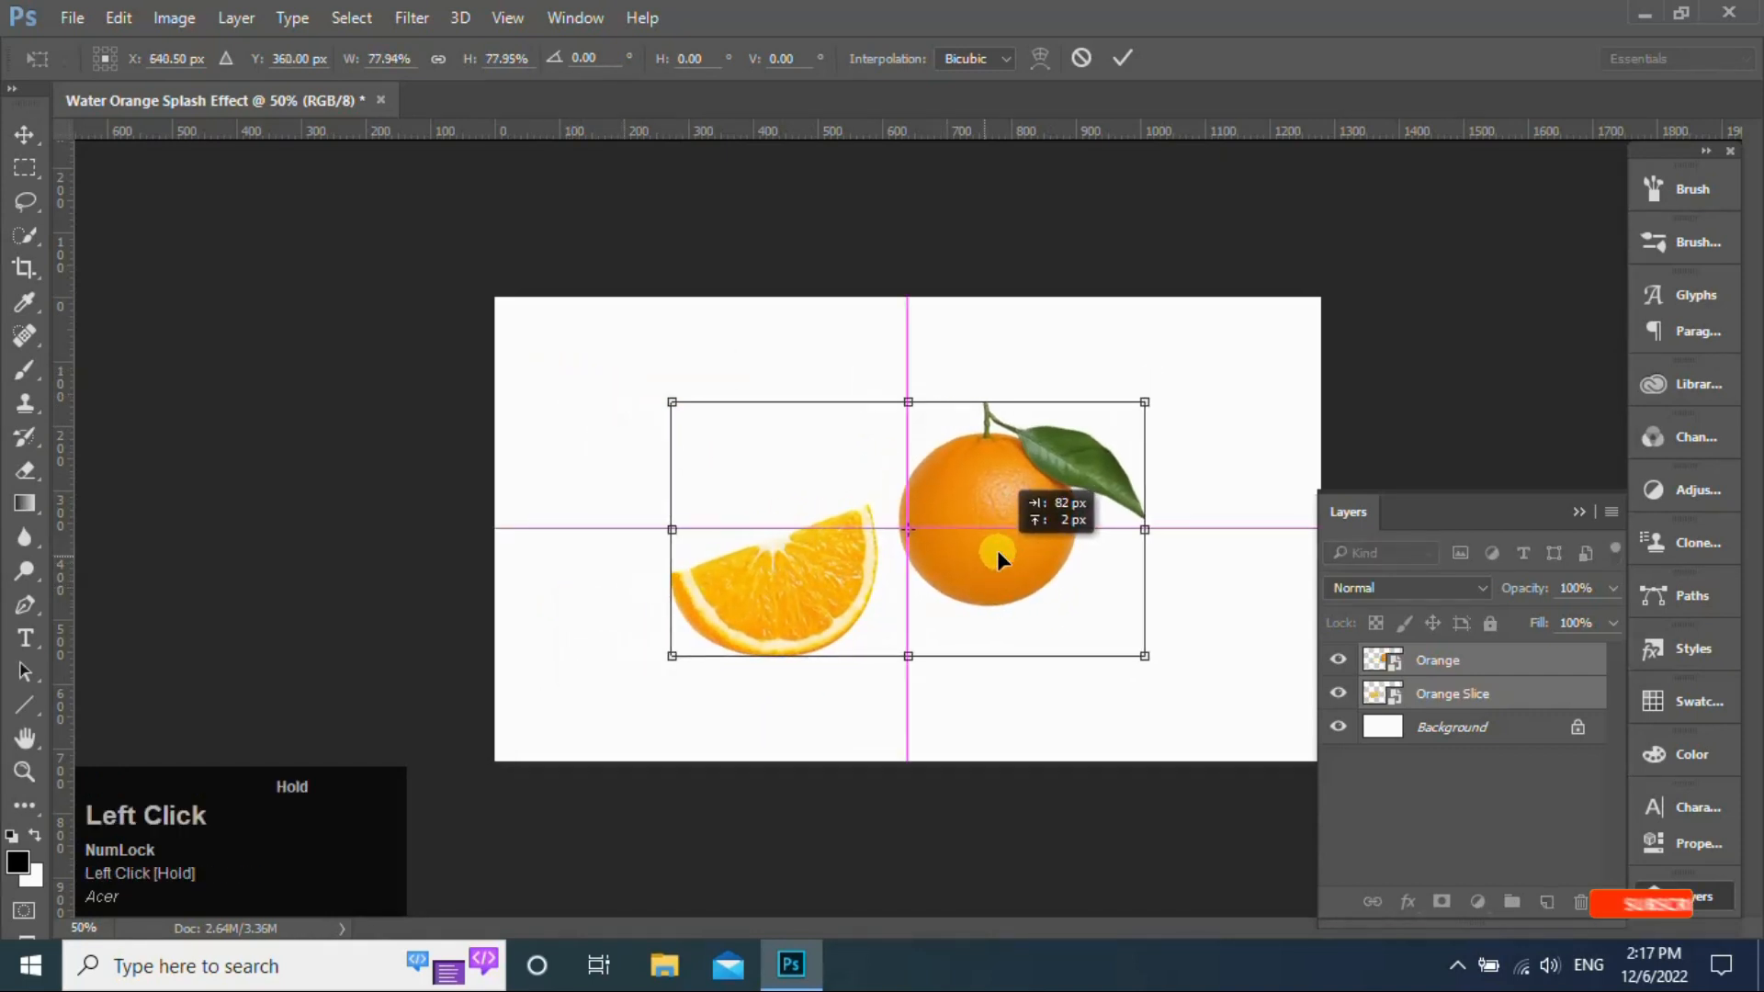
click(1123, 58)
Move the orange slice slightly downward and rasterize the Orange Slice layer
click(1489, 691)
drag(831, 582, 834, 604)
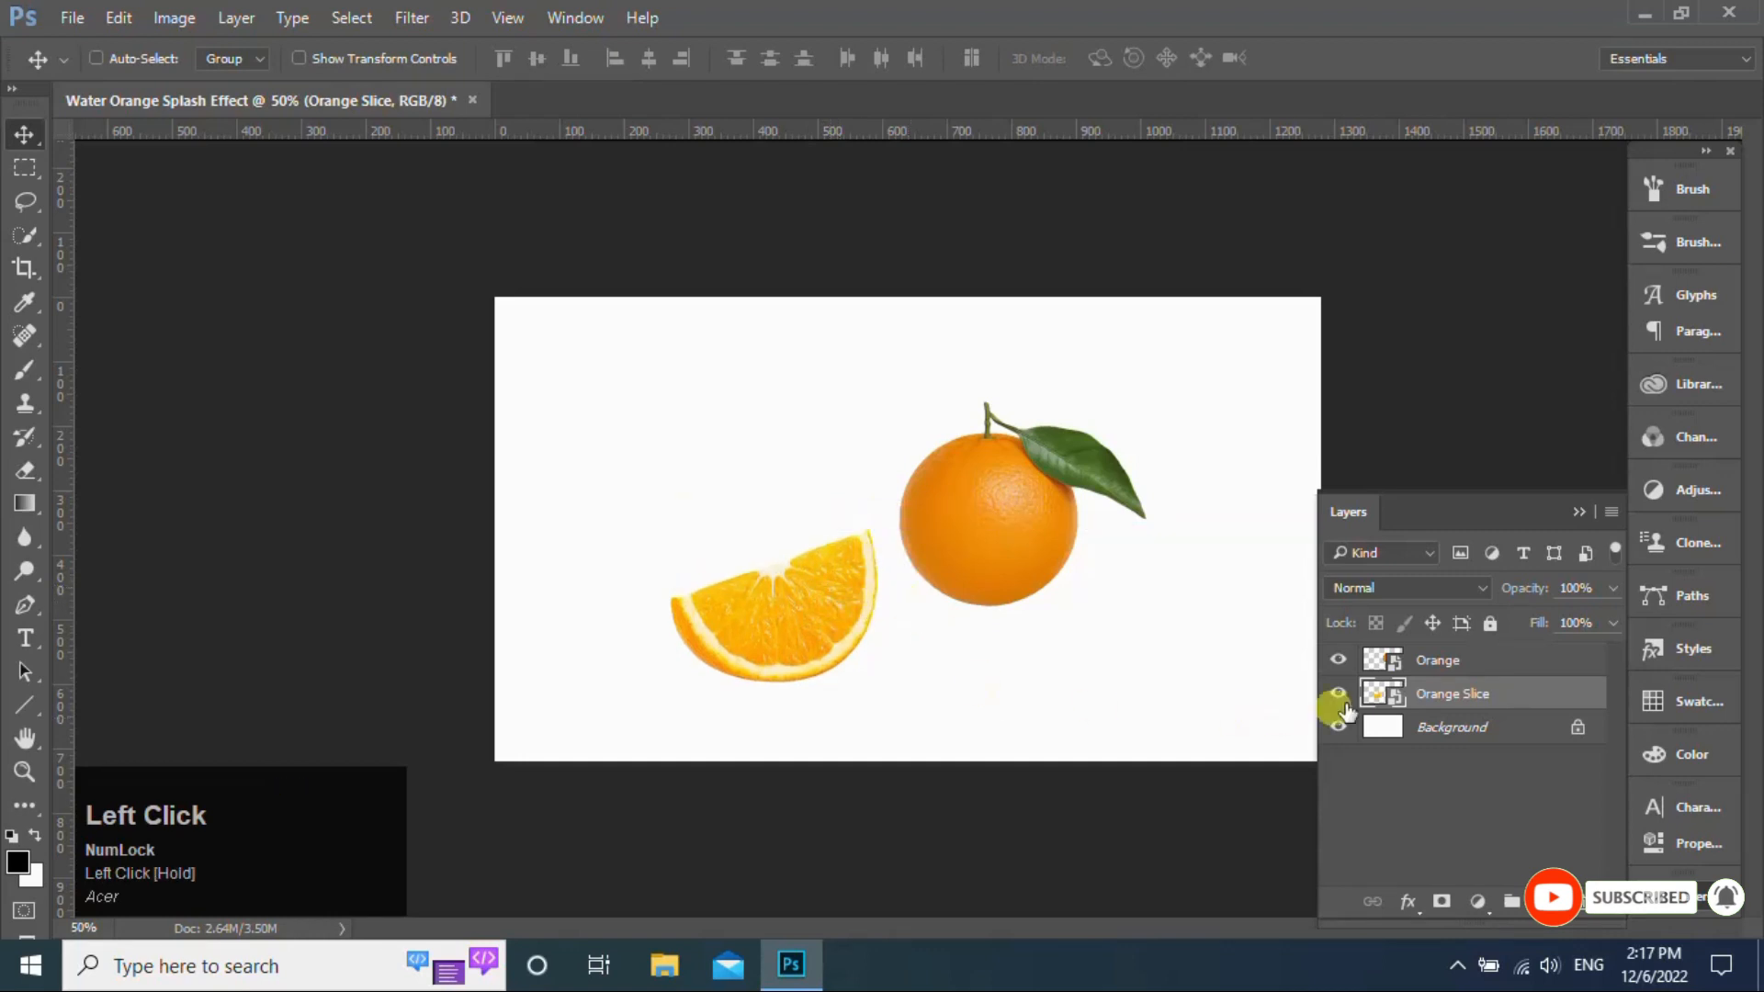
right_click(1473, 694)
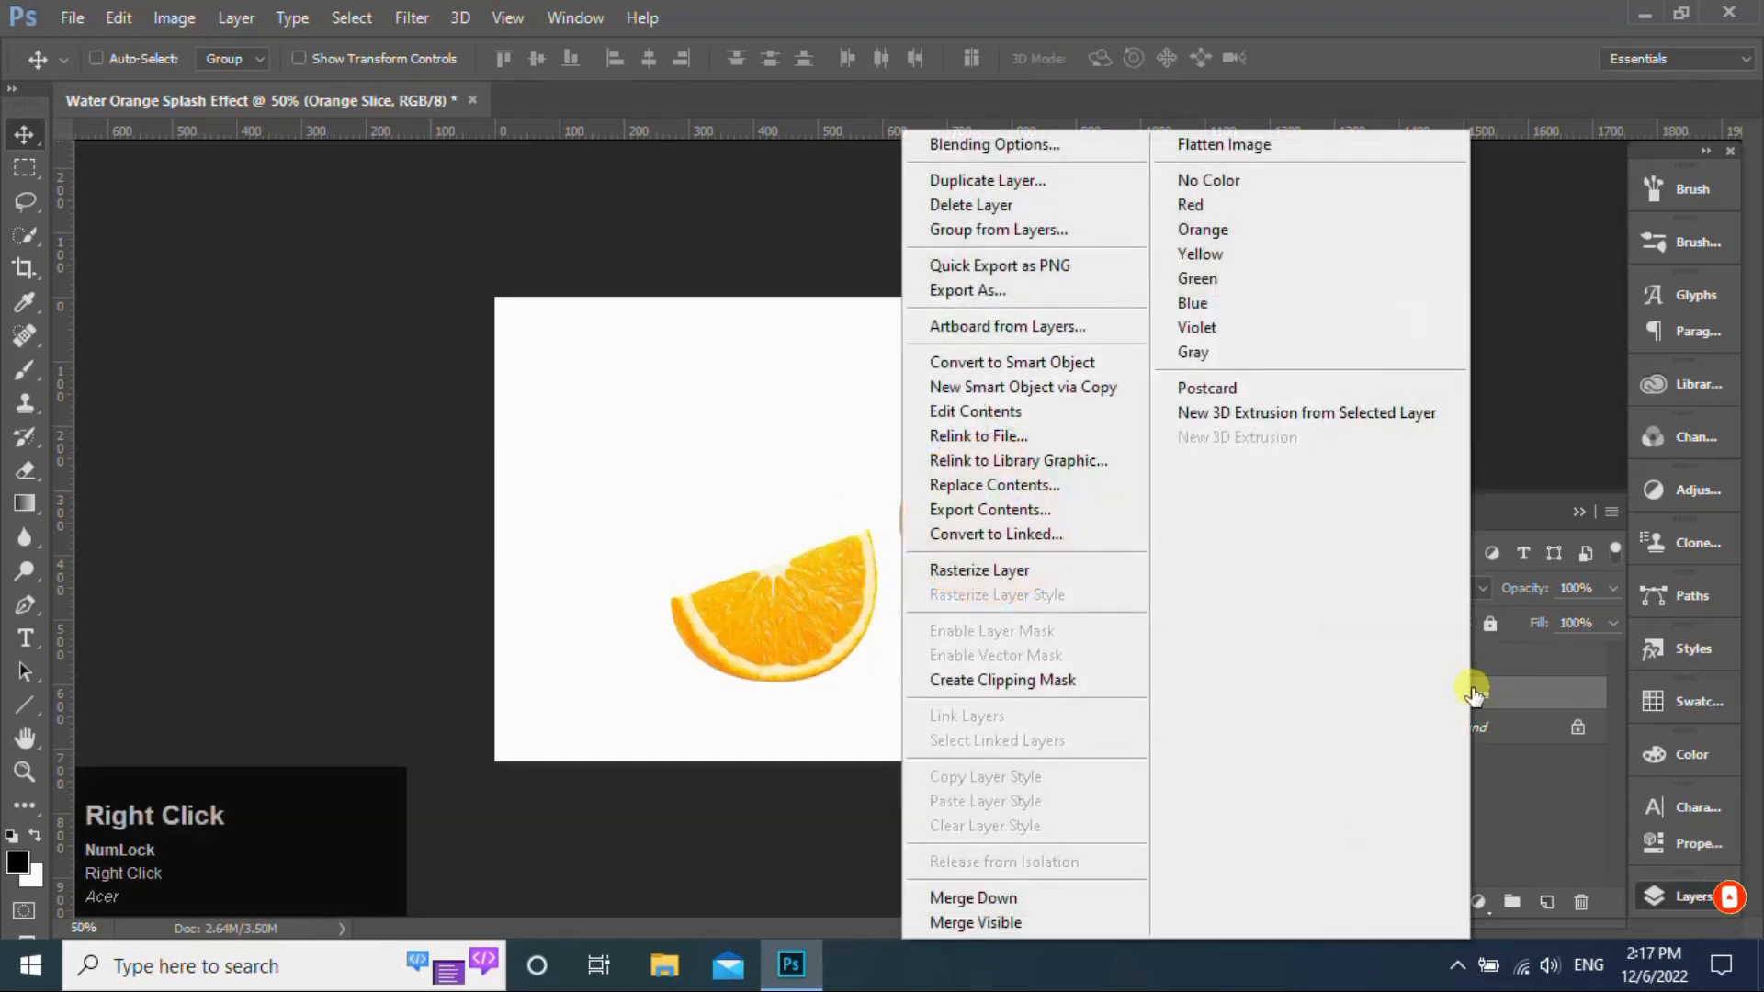
click(1060, 570)
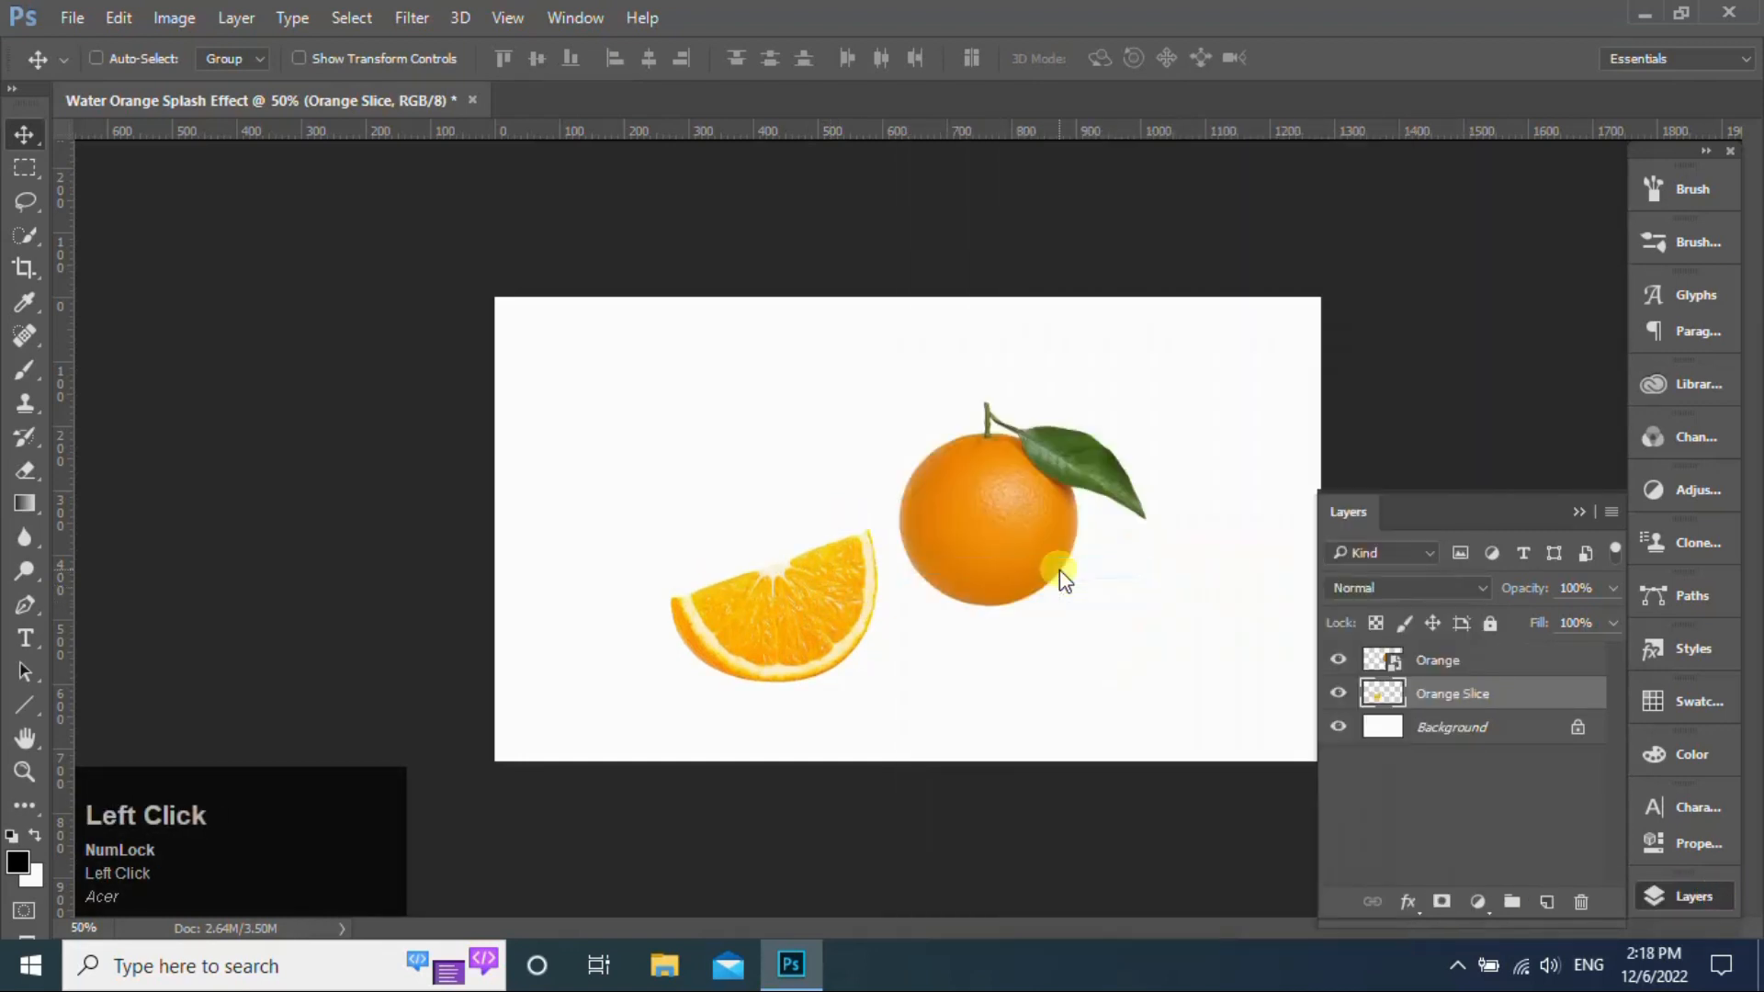
Select the slice's orange pulp with the Quick Selection tool and subtract the rind along its lower-left edge from the selection
click(39, 231)
mouse_move(696, 604)
mouse_down()
mouse_move(807, 628)
mouse_move(847, 566)
mouse_up()
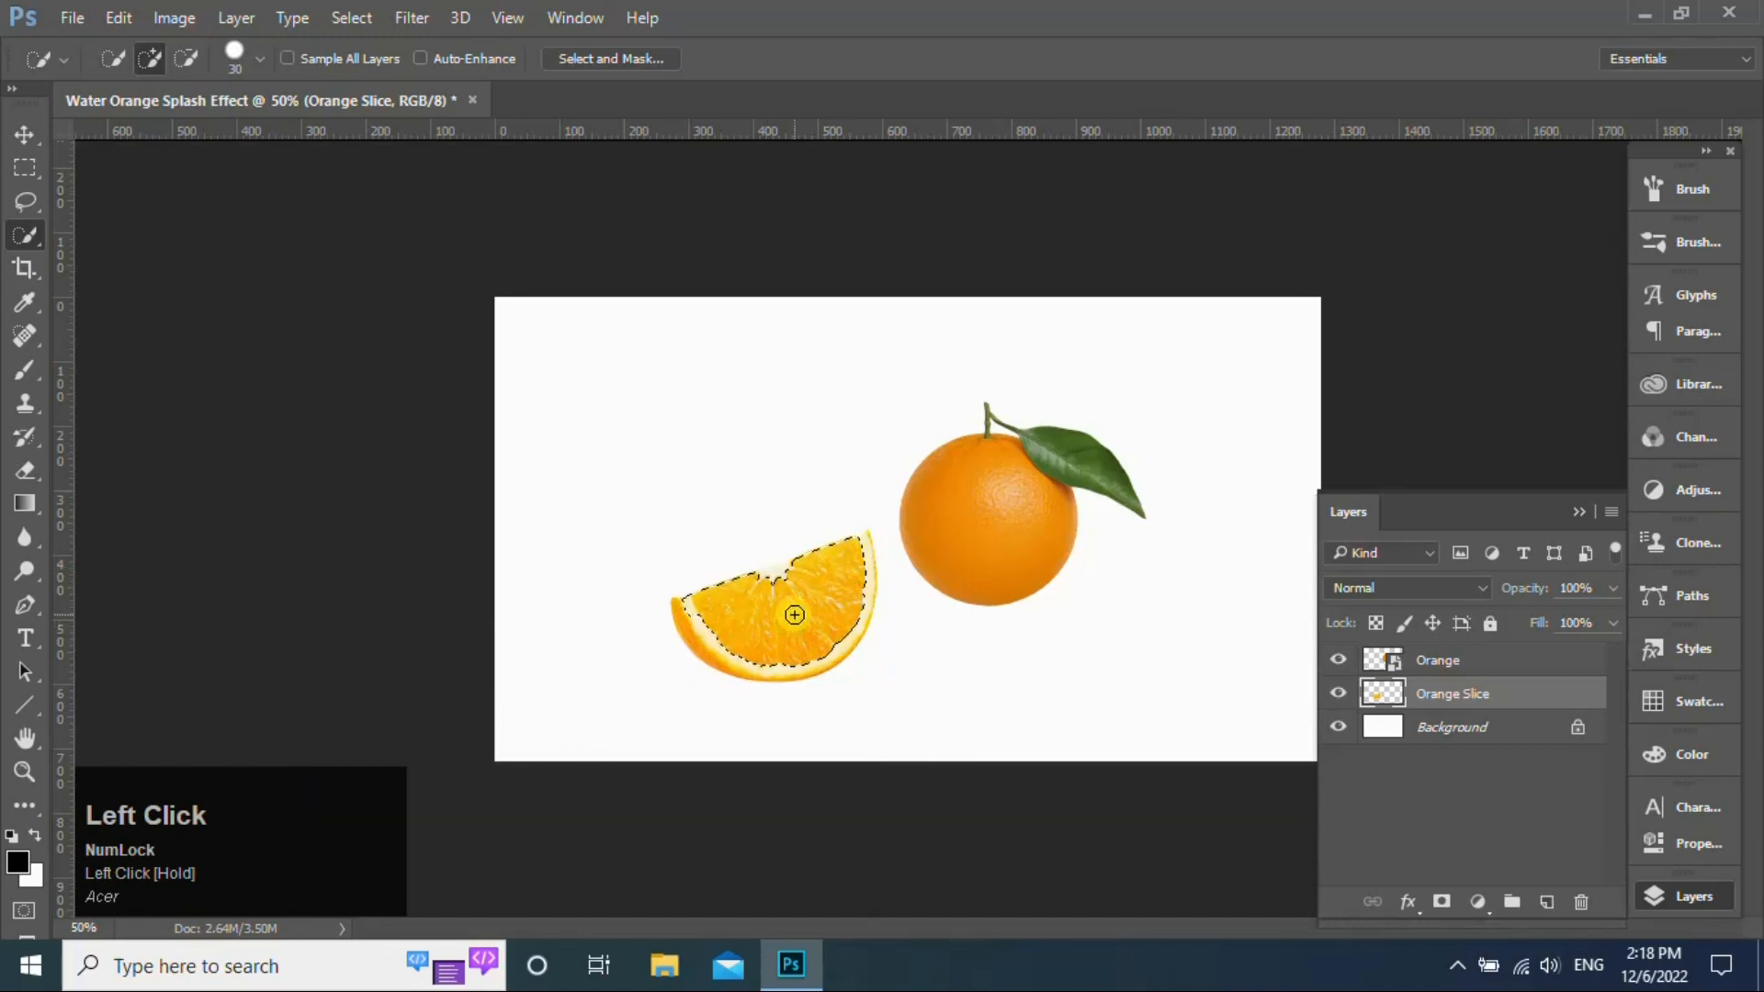
click(185, 58)
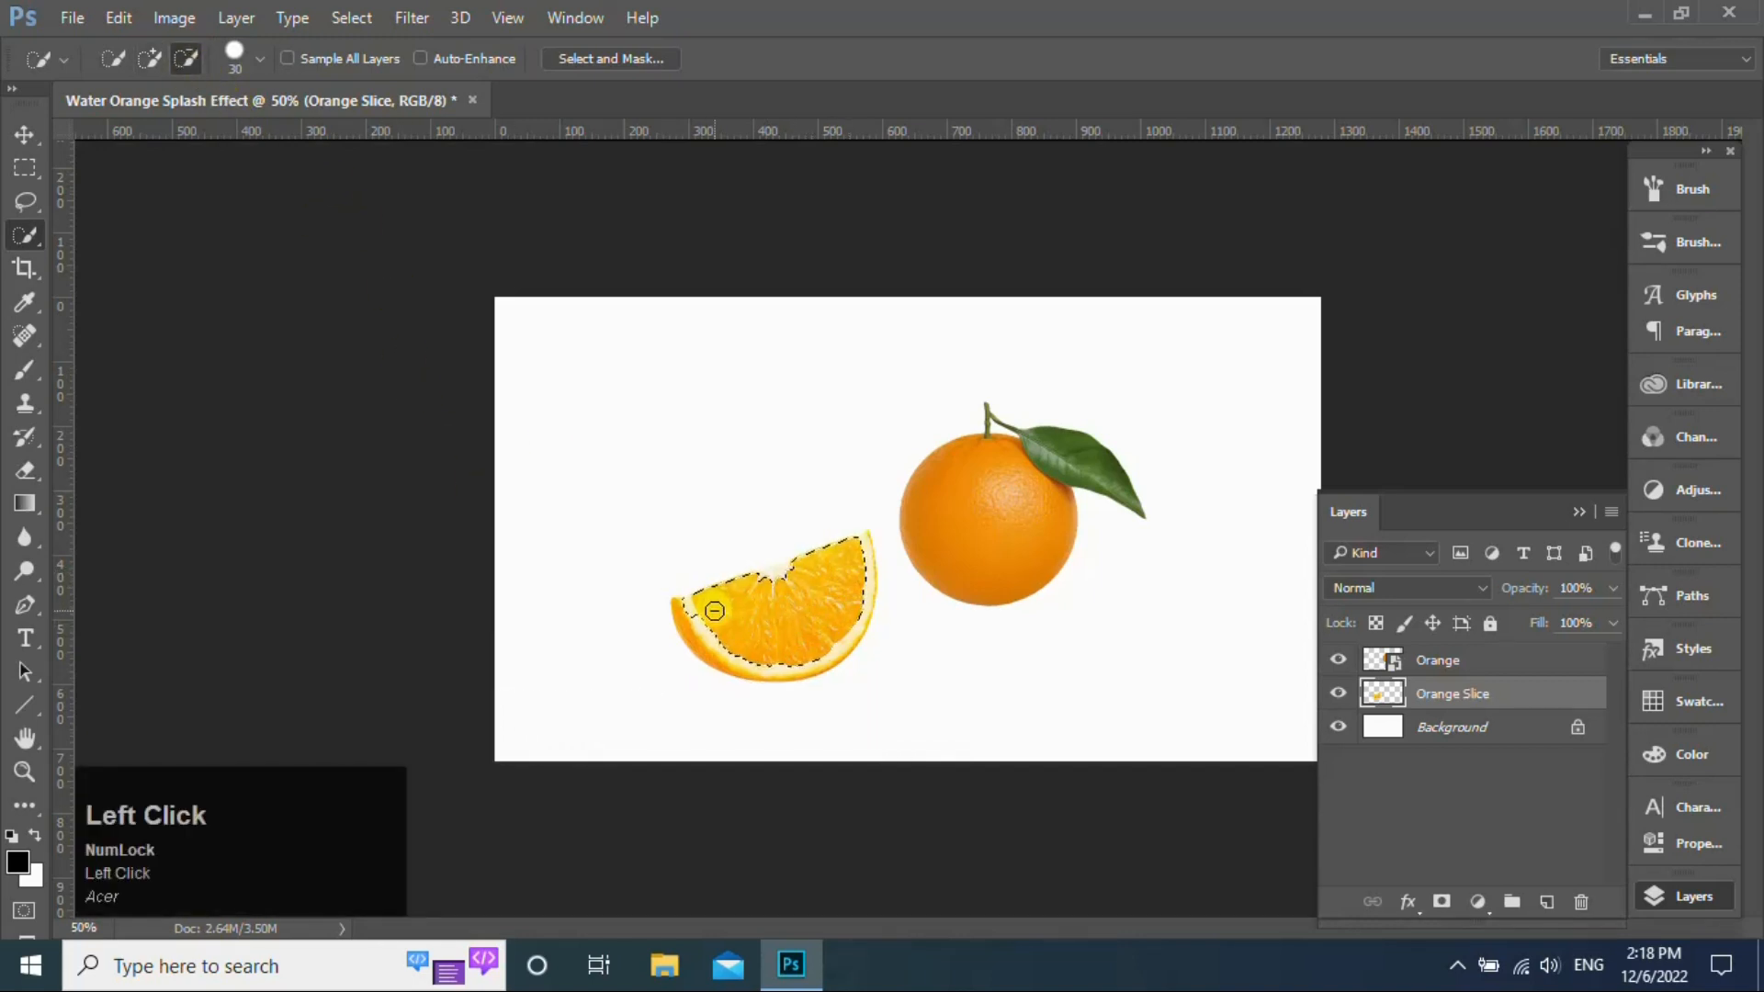
drag(683, 612, 736, 650)
Erase the pulp inside the selection on the Orange Slice layer and deselect
key(e)
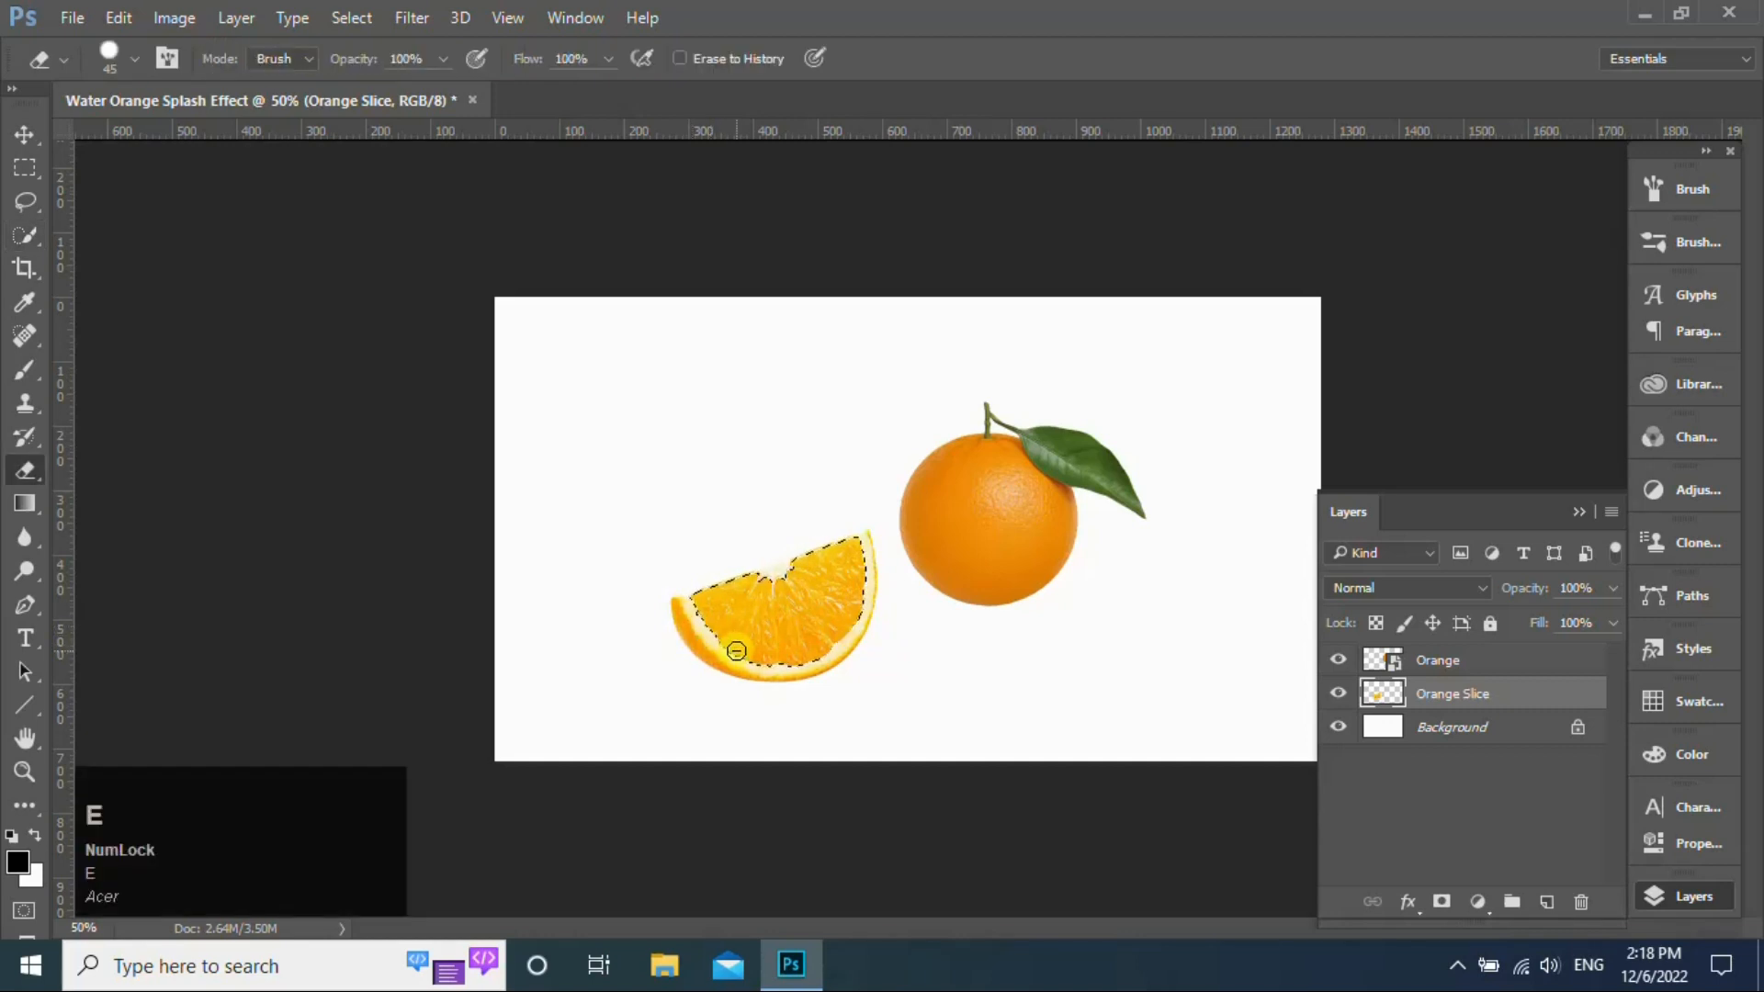
drag(704, 598, 724, 612)
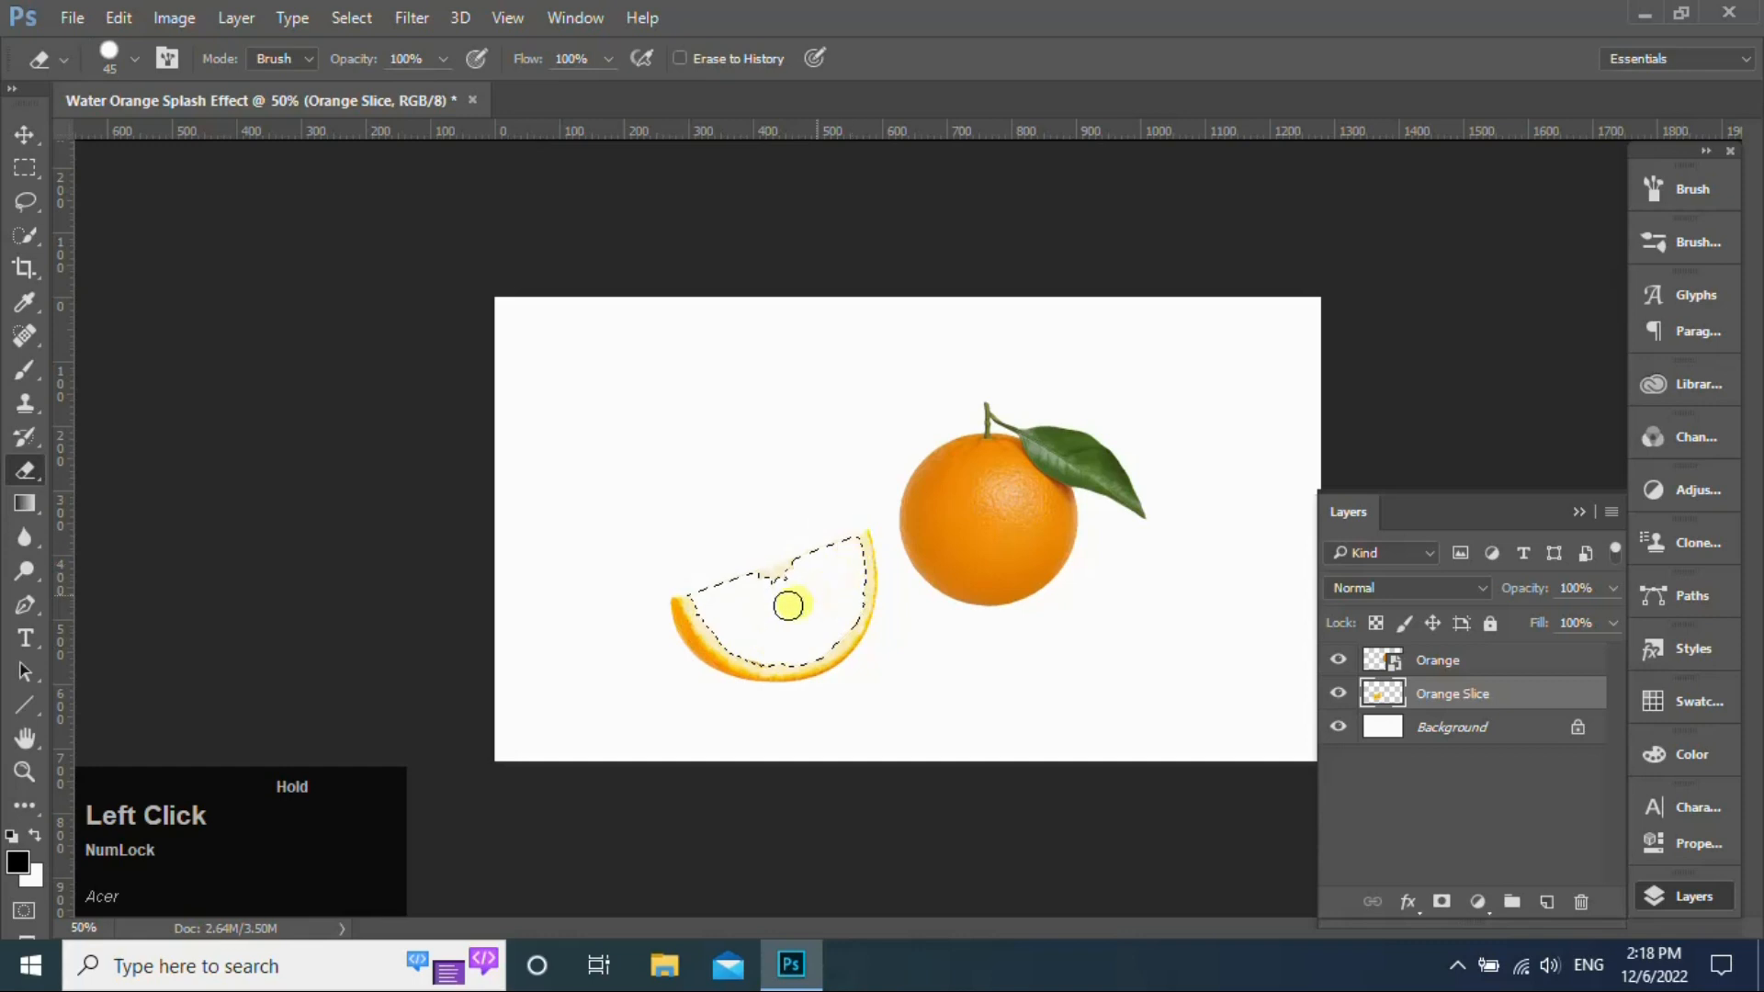
click(25, 124)
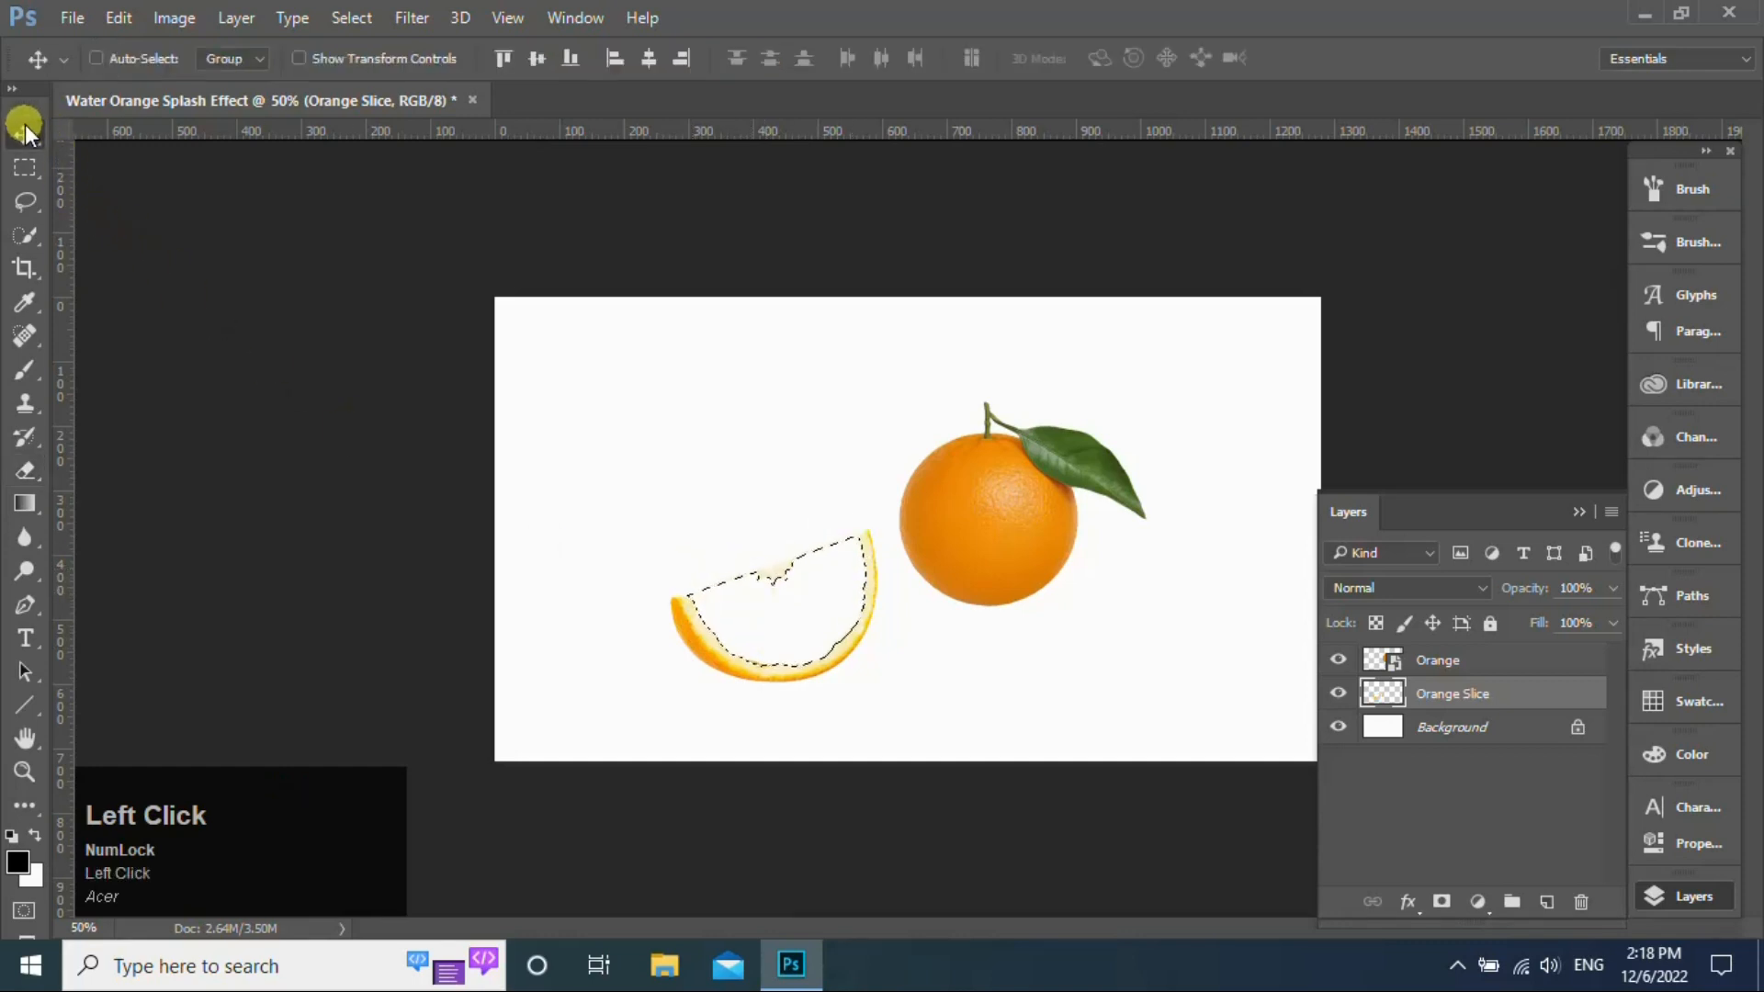
key(ctrl+d)
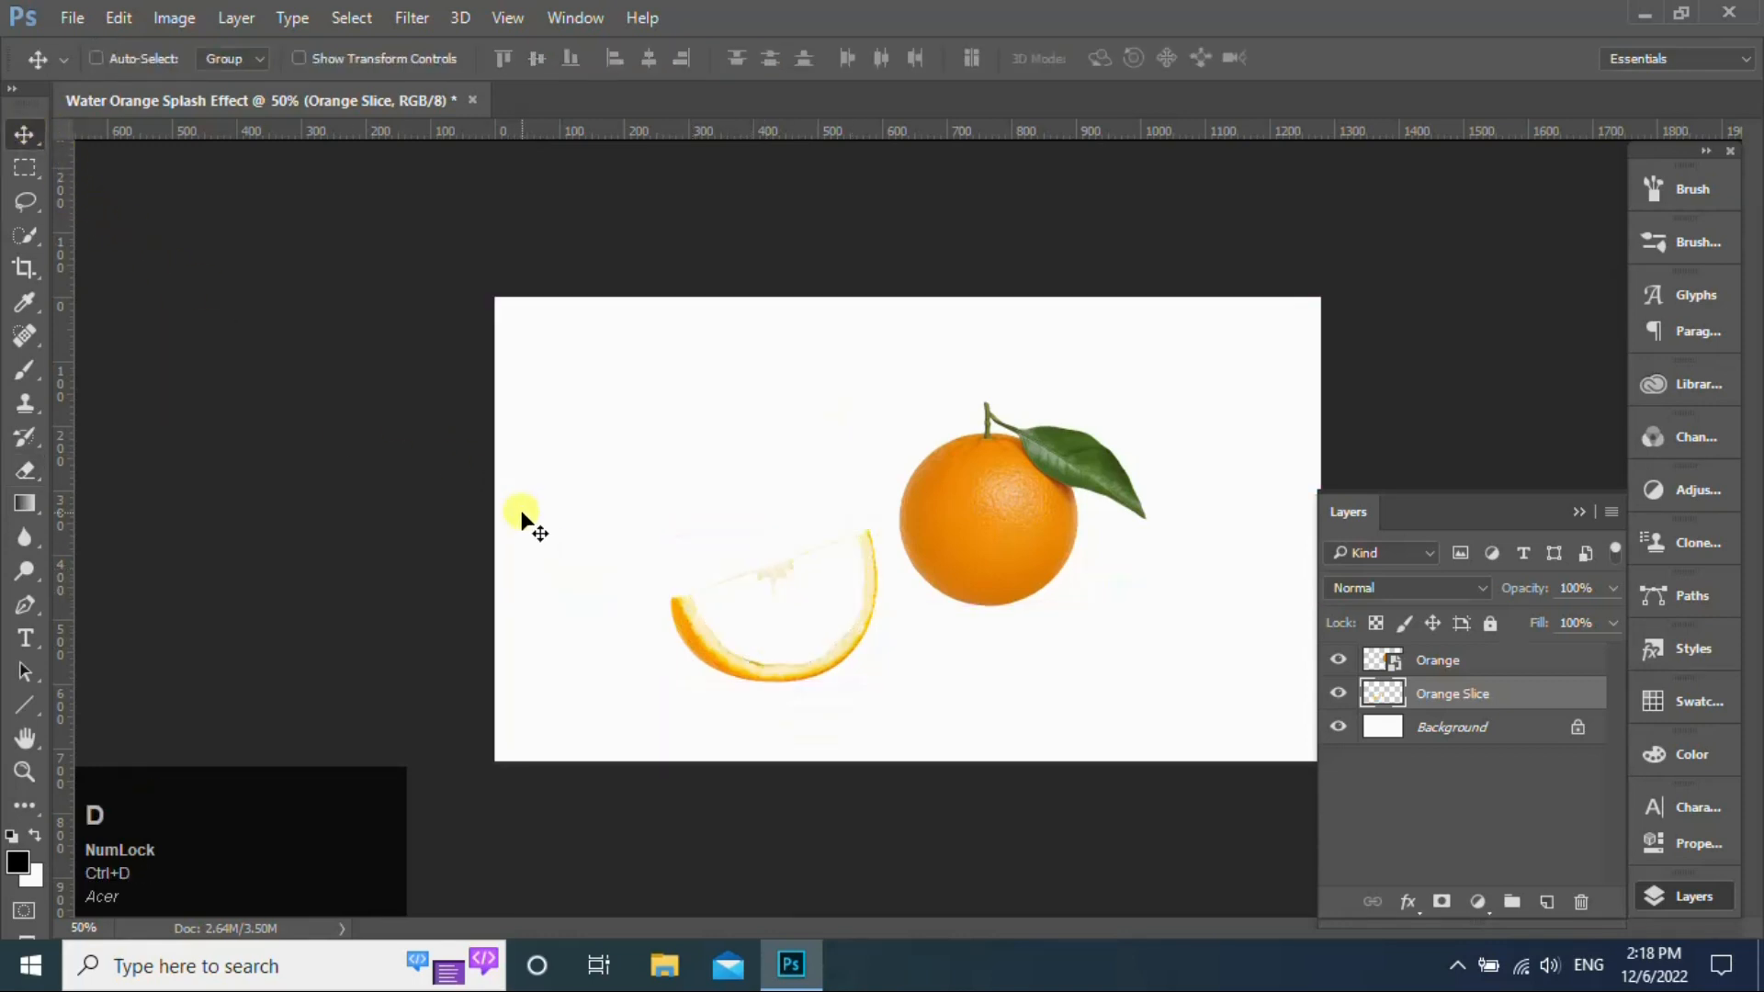
Erase the leftover pulp and white pith at the slice's centre and upper edge, keeping only the curved peel
click(35, 471)
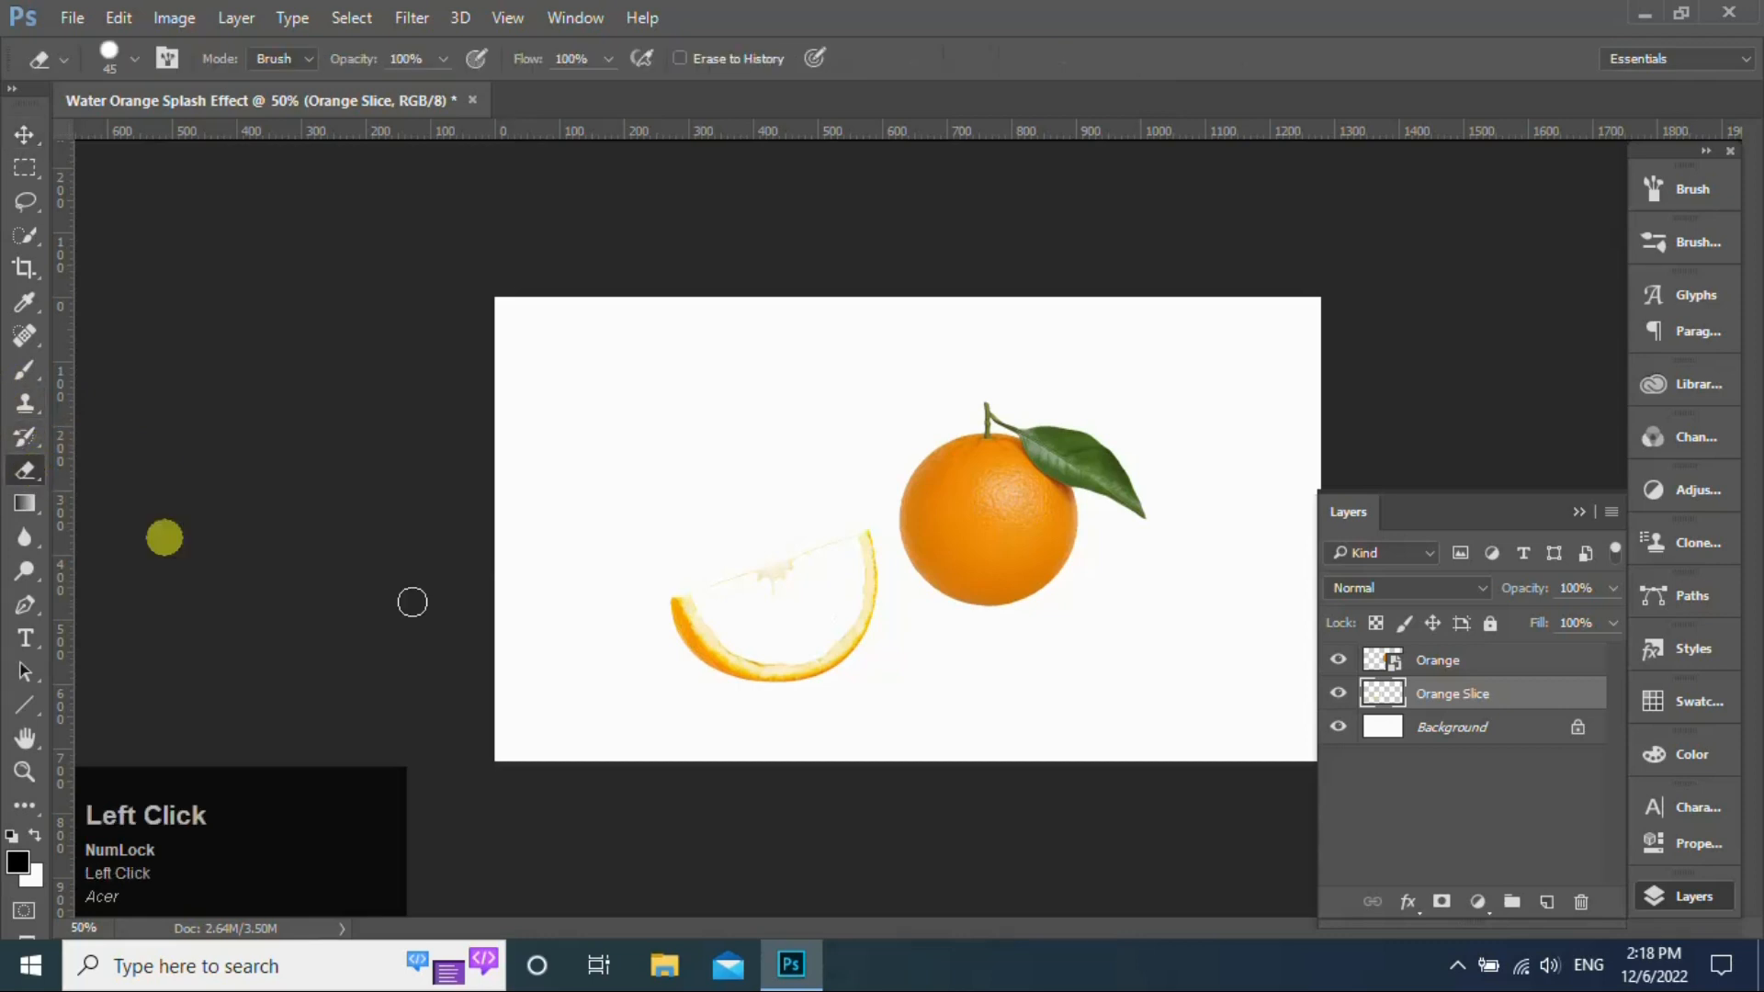
mouse_move(708, 590)
mouse_down()
mouse_move(847, 539)
mouse_move(756, 618)
mouse_move(707, 592)
mouse_move(804, 553)
mouse_move(759, 650)
mouse_move(785, 654)
mouse_move(733, 634)
mouse_move(719, 603)
mouse_move(775, 650)
mouse_up()
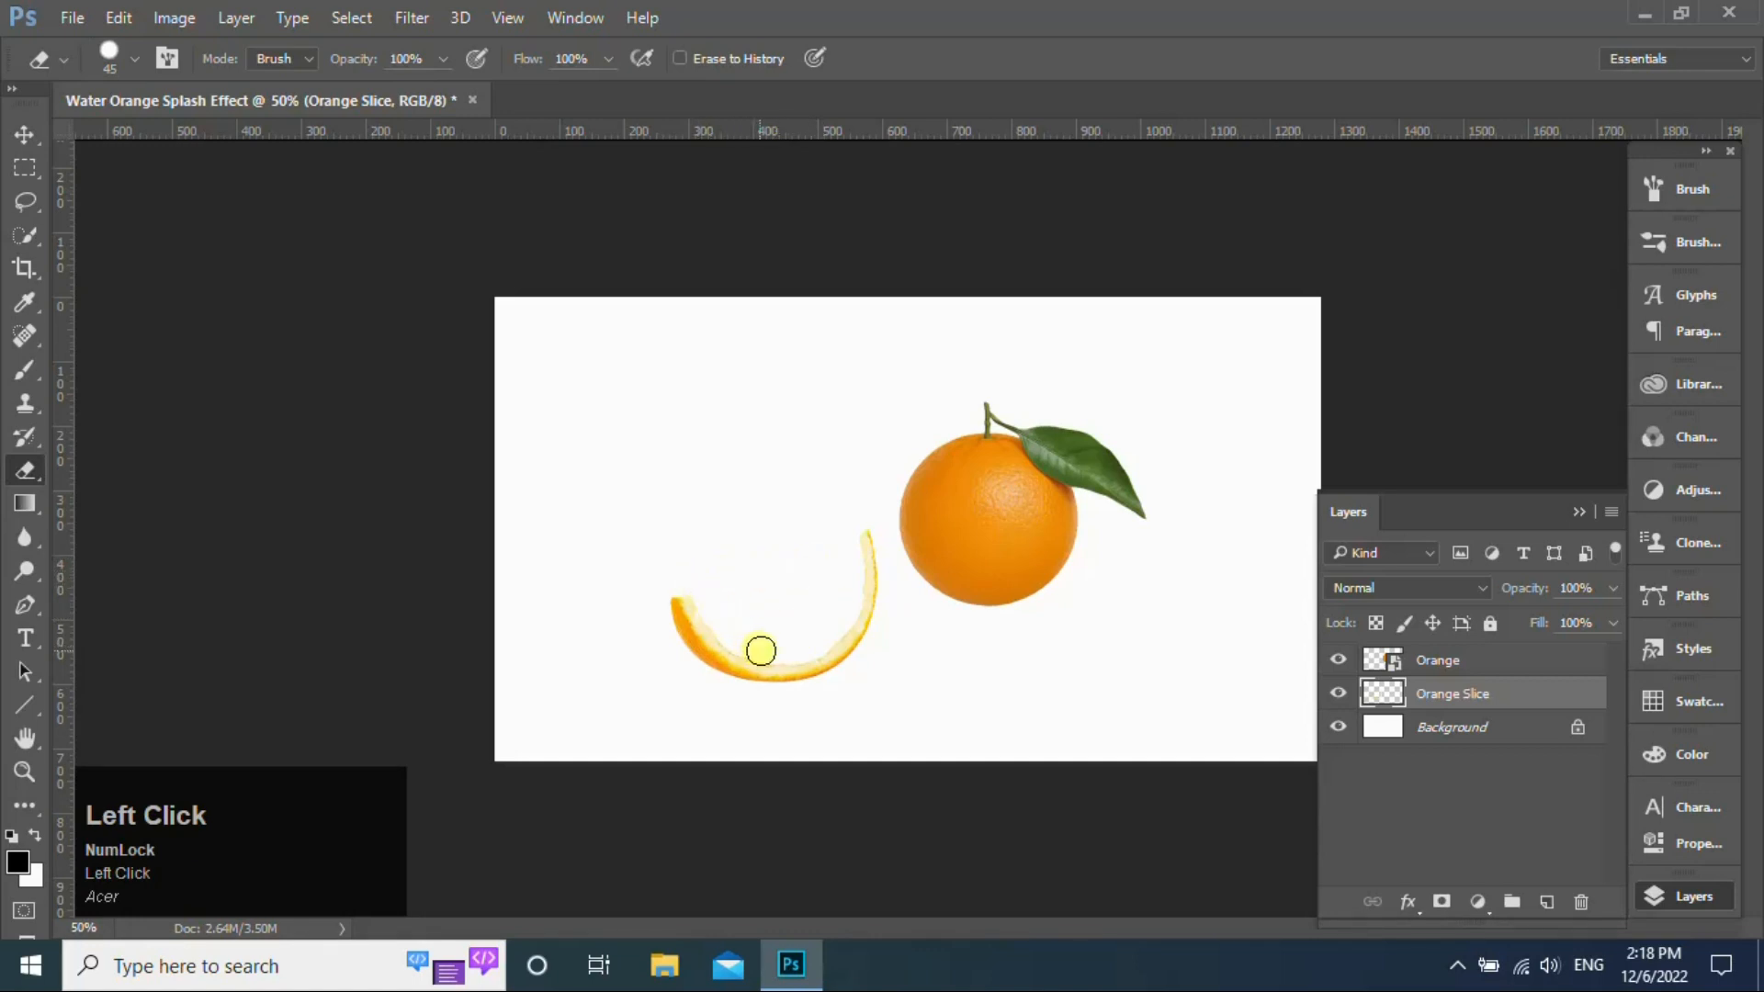
mouse_move(761, 651)
mouse_down()
mouse_move(827, 638)
mouse_move(822, 614)
mouse_up()
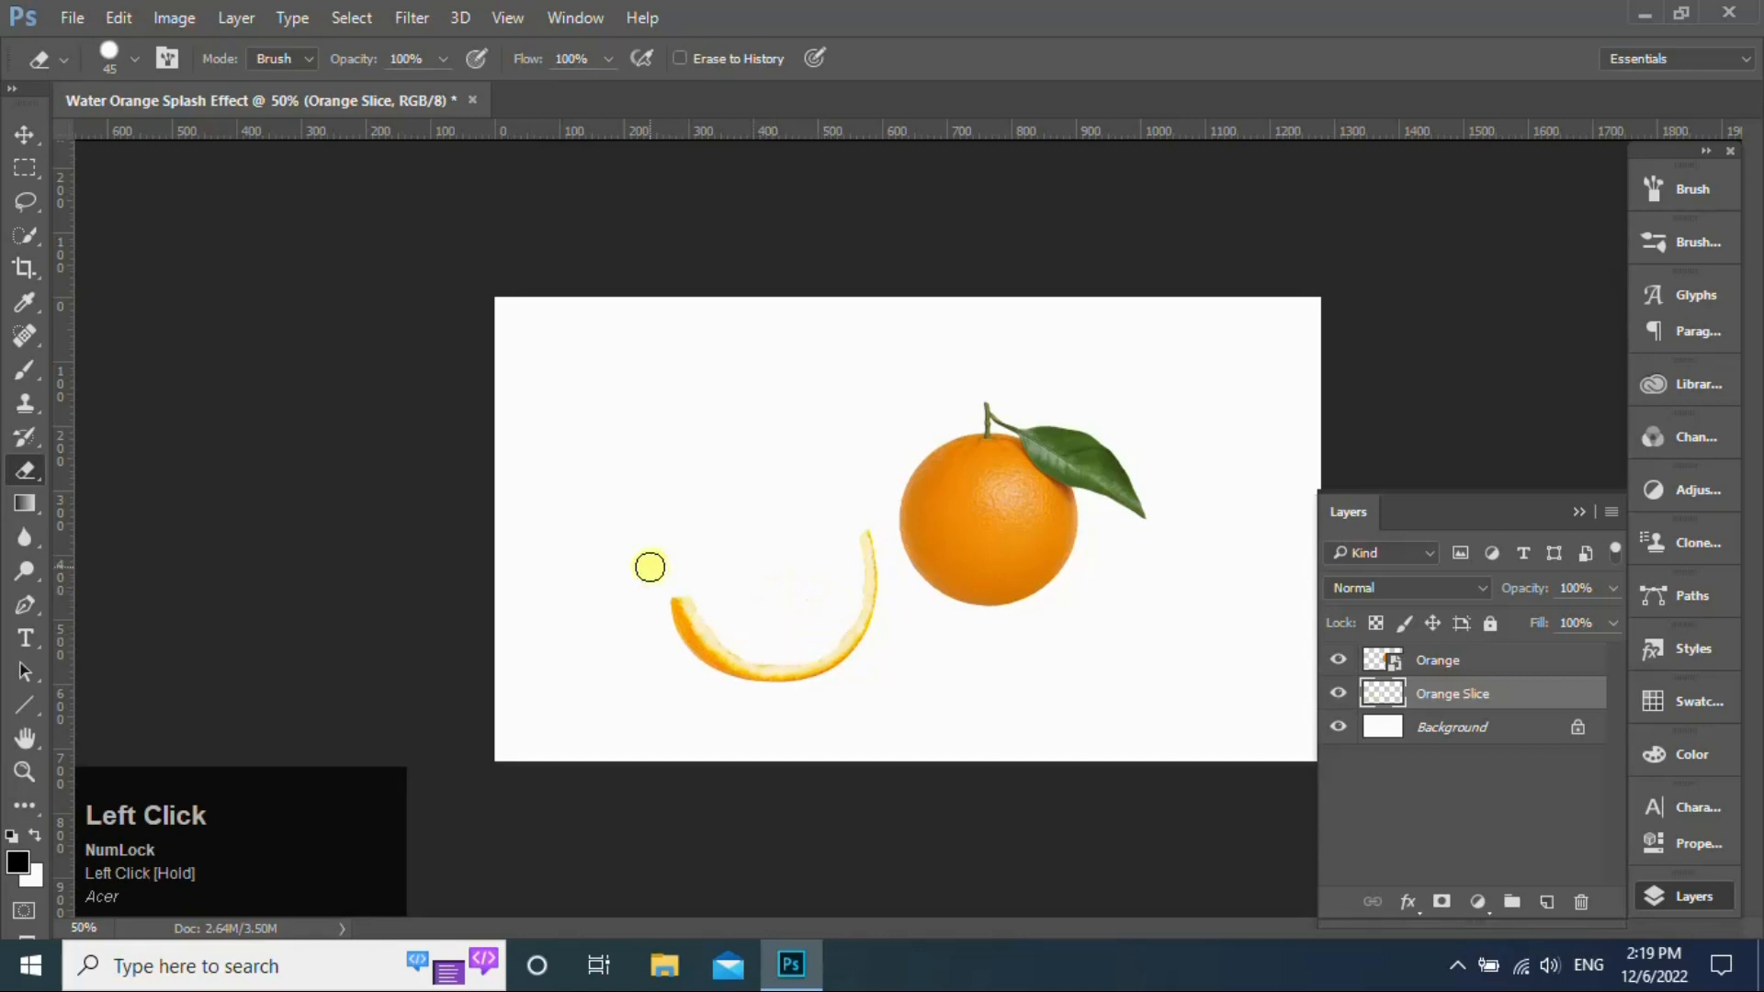
click(25, 133)
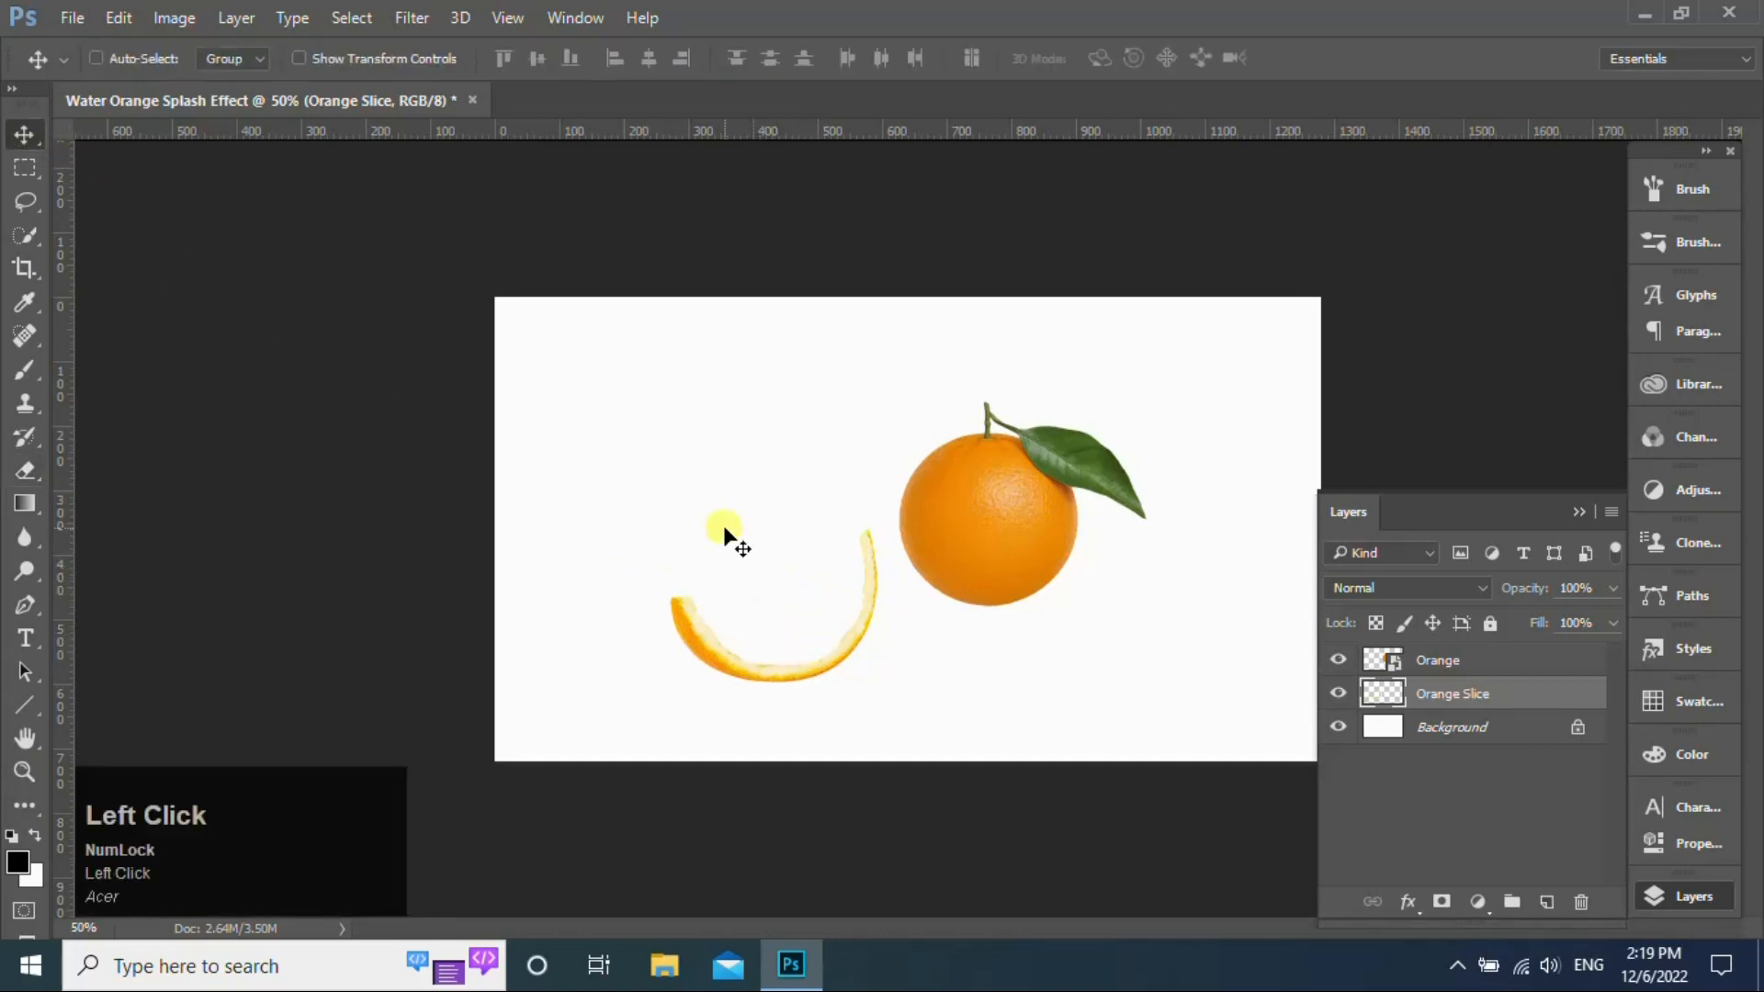
Place the Water image from the desktop above the Orange Slice layer, enlarge it to about 135% and tilt it about -10° over the peel
click(1635, 14)
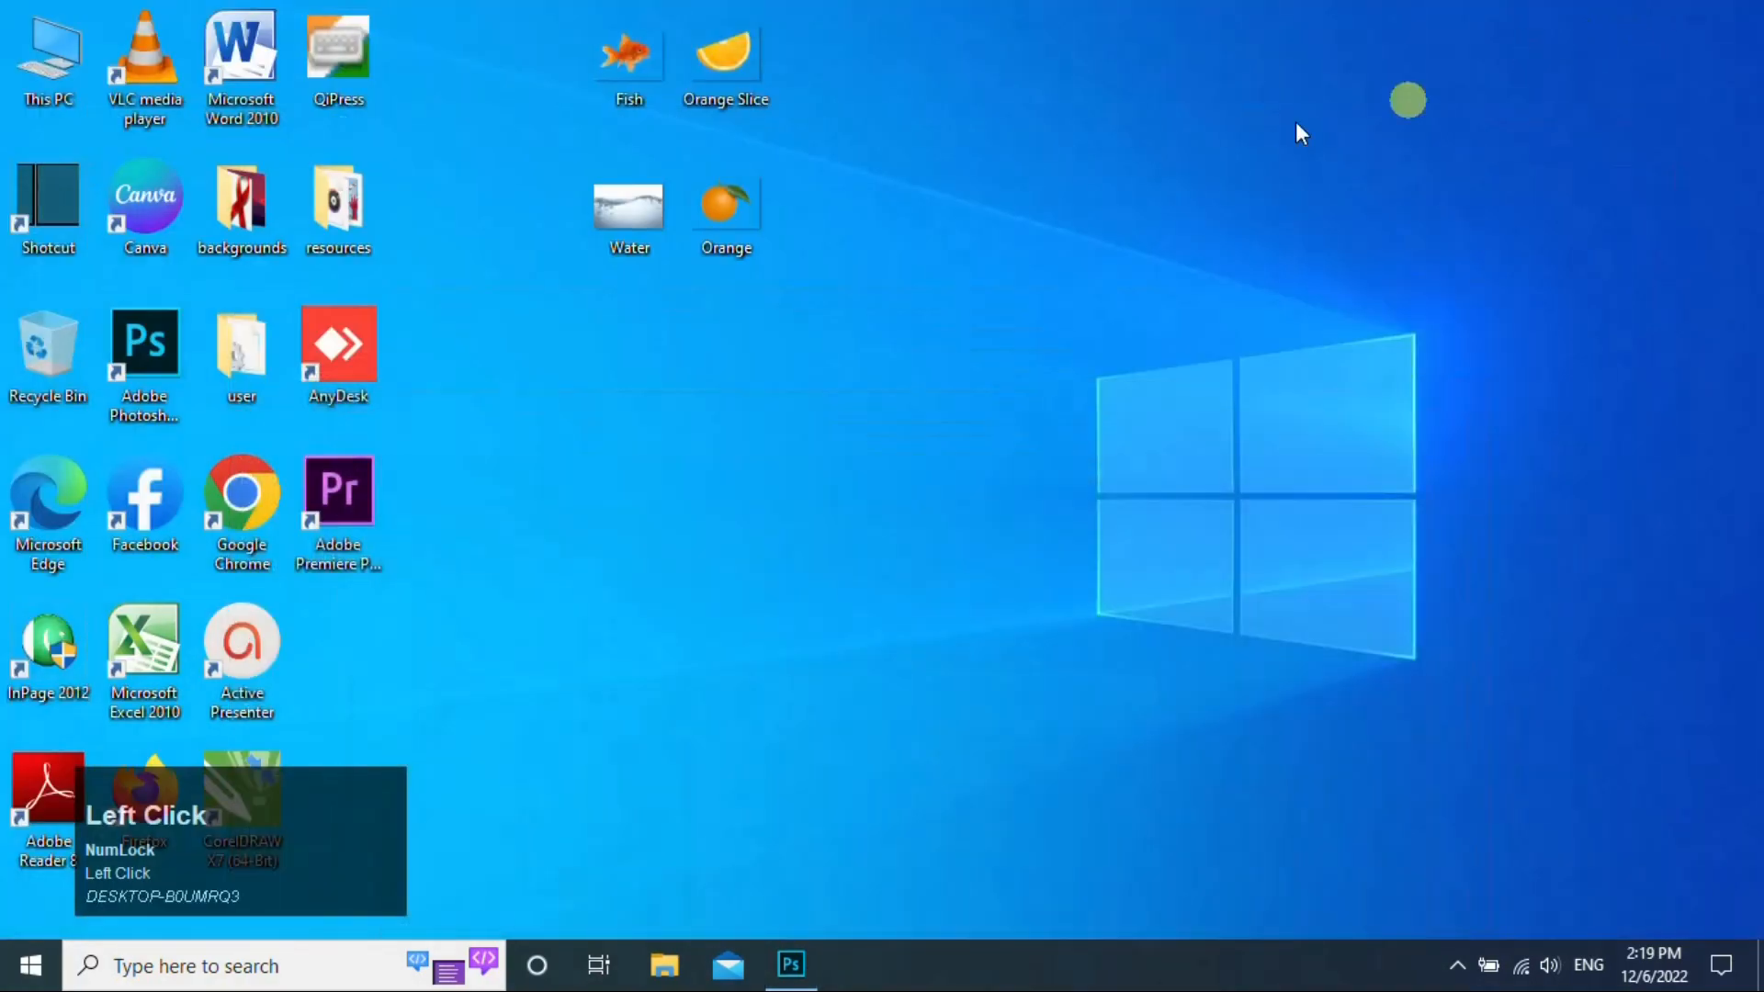
drag(629, 210, 801, 618)
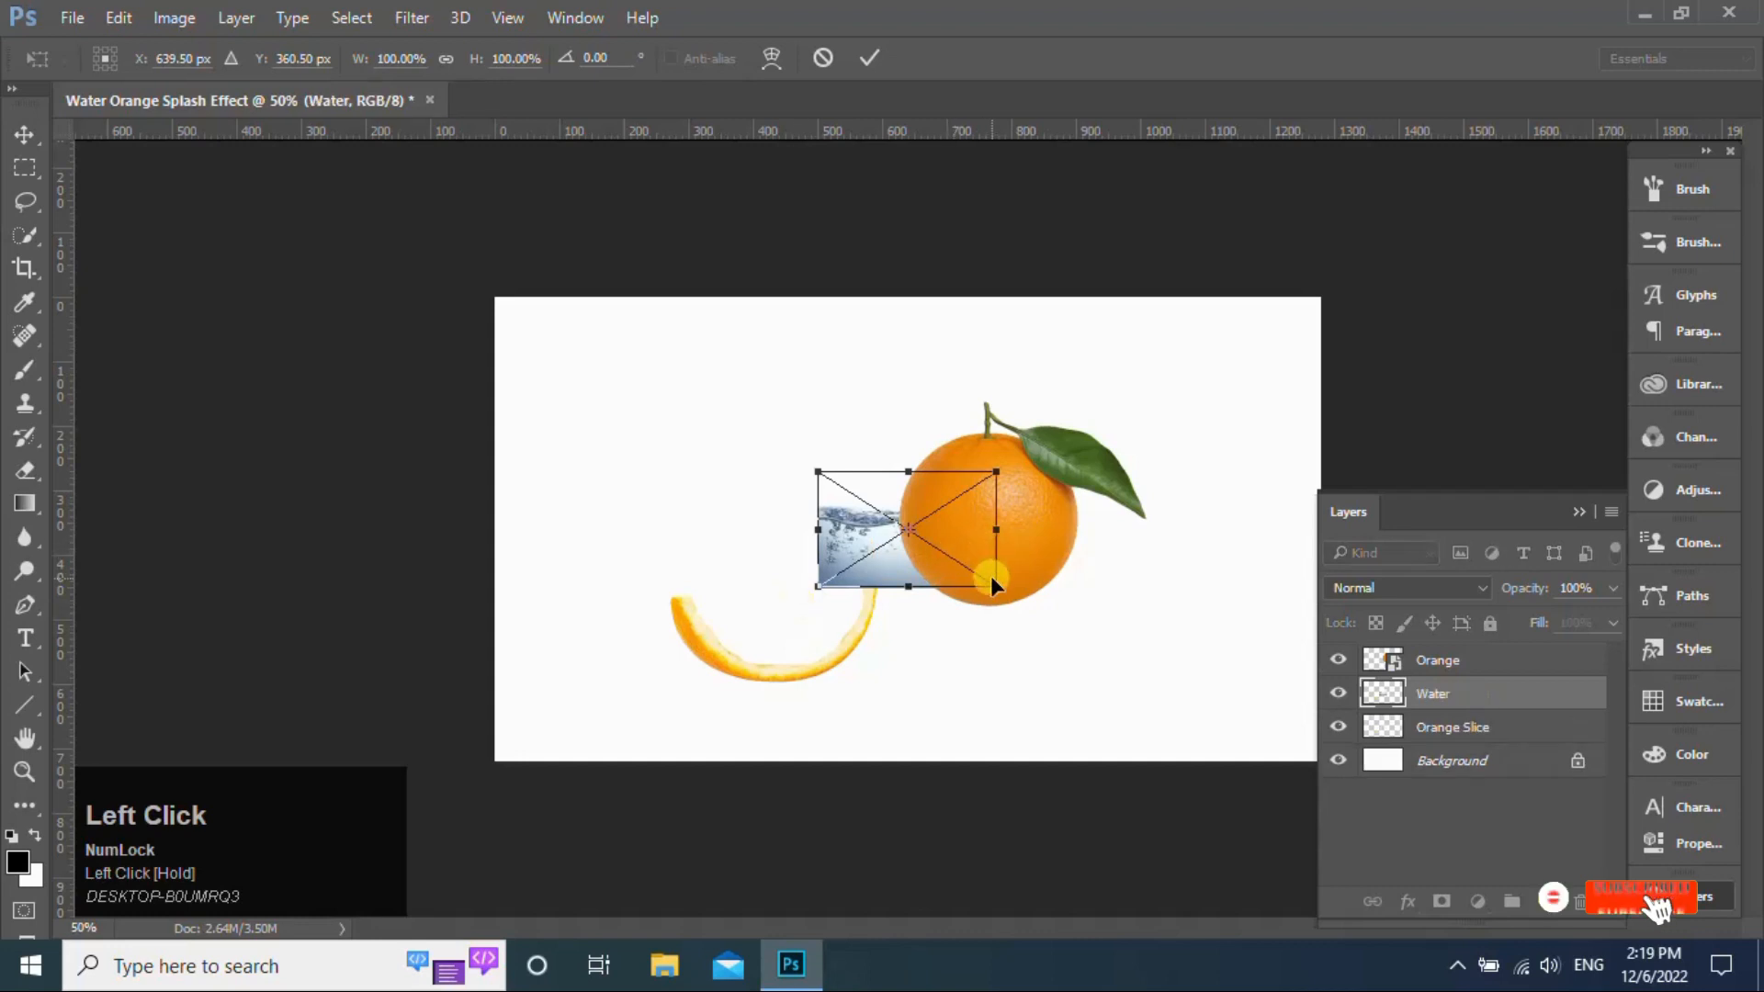
drag(994, 584, 873, 619)
drag(937, 712, 960, 684)
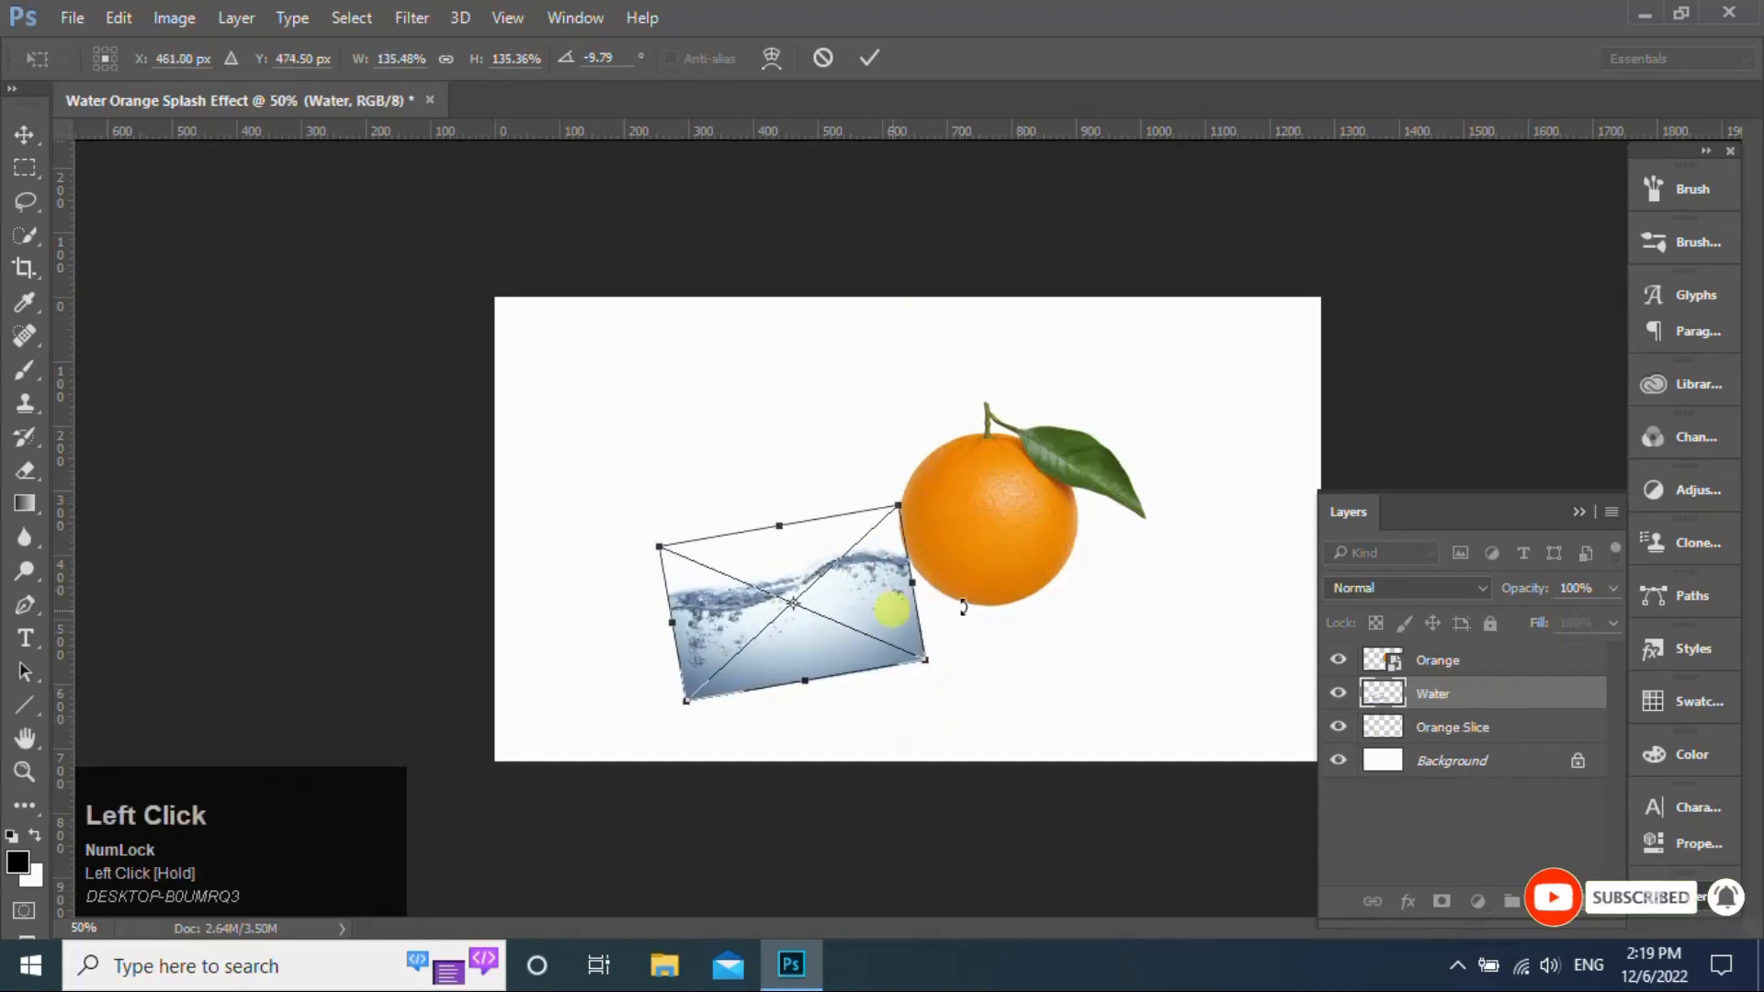
Set the Water layer's opacity to 77%, then rotate it to about -15.75°, scale it to about 142% and fit it over the peel
click(1614, 588)
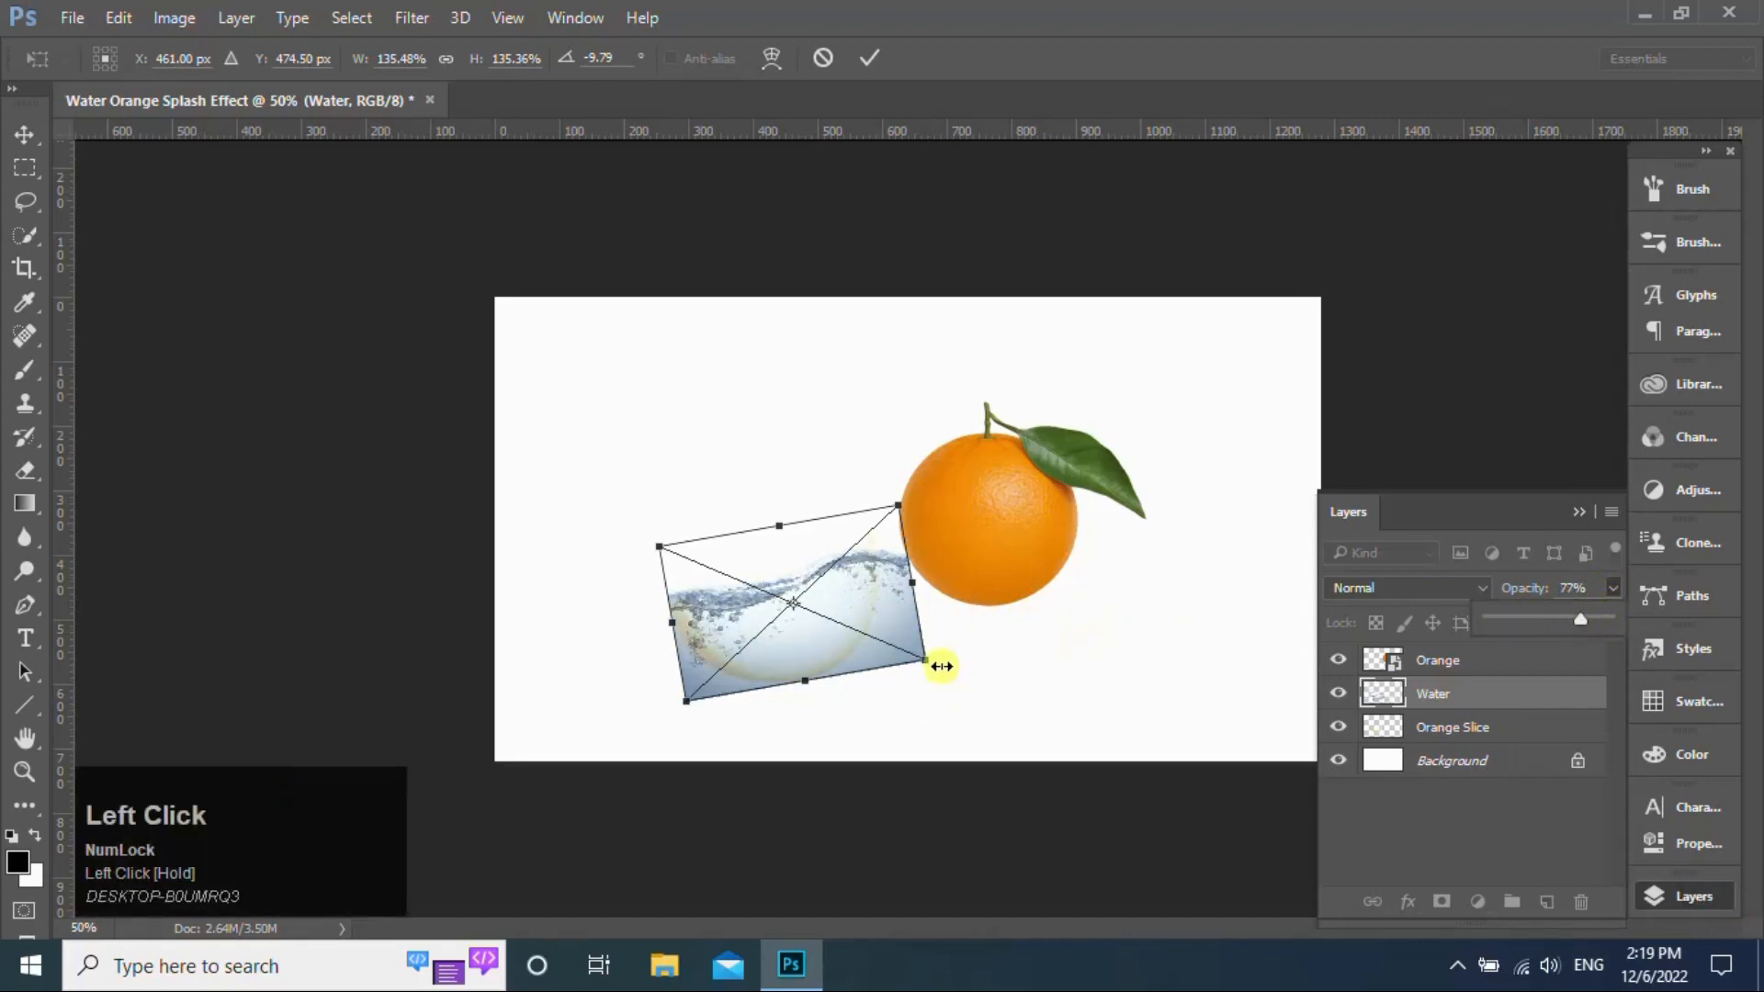
drag(897, 625, 937, 664)
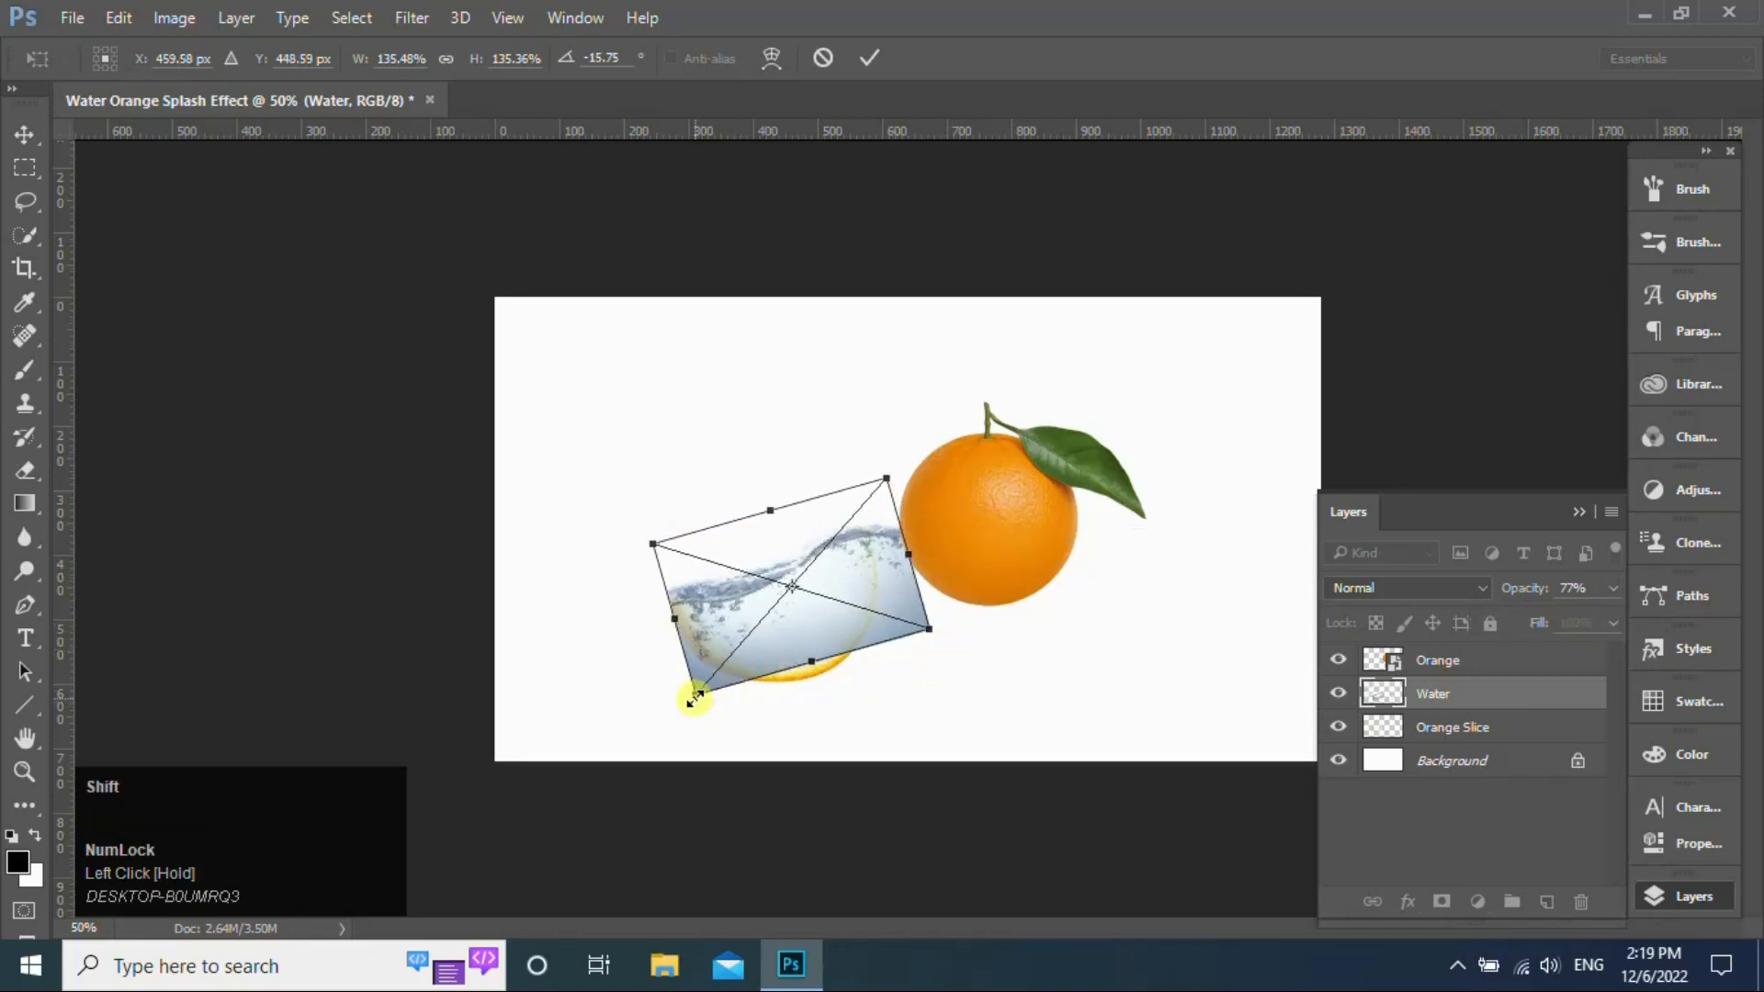
drag(693, 696, 692, 714)
key(Down)
key(Down)
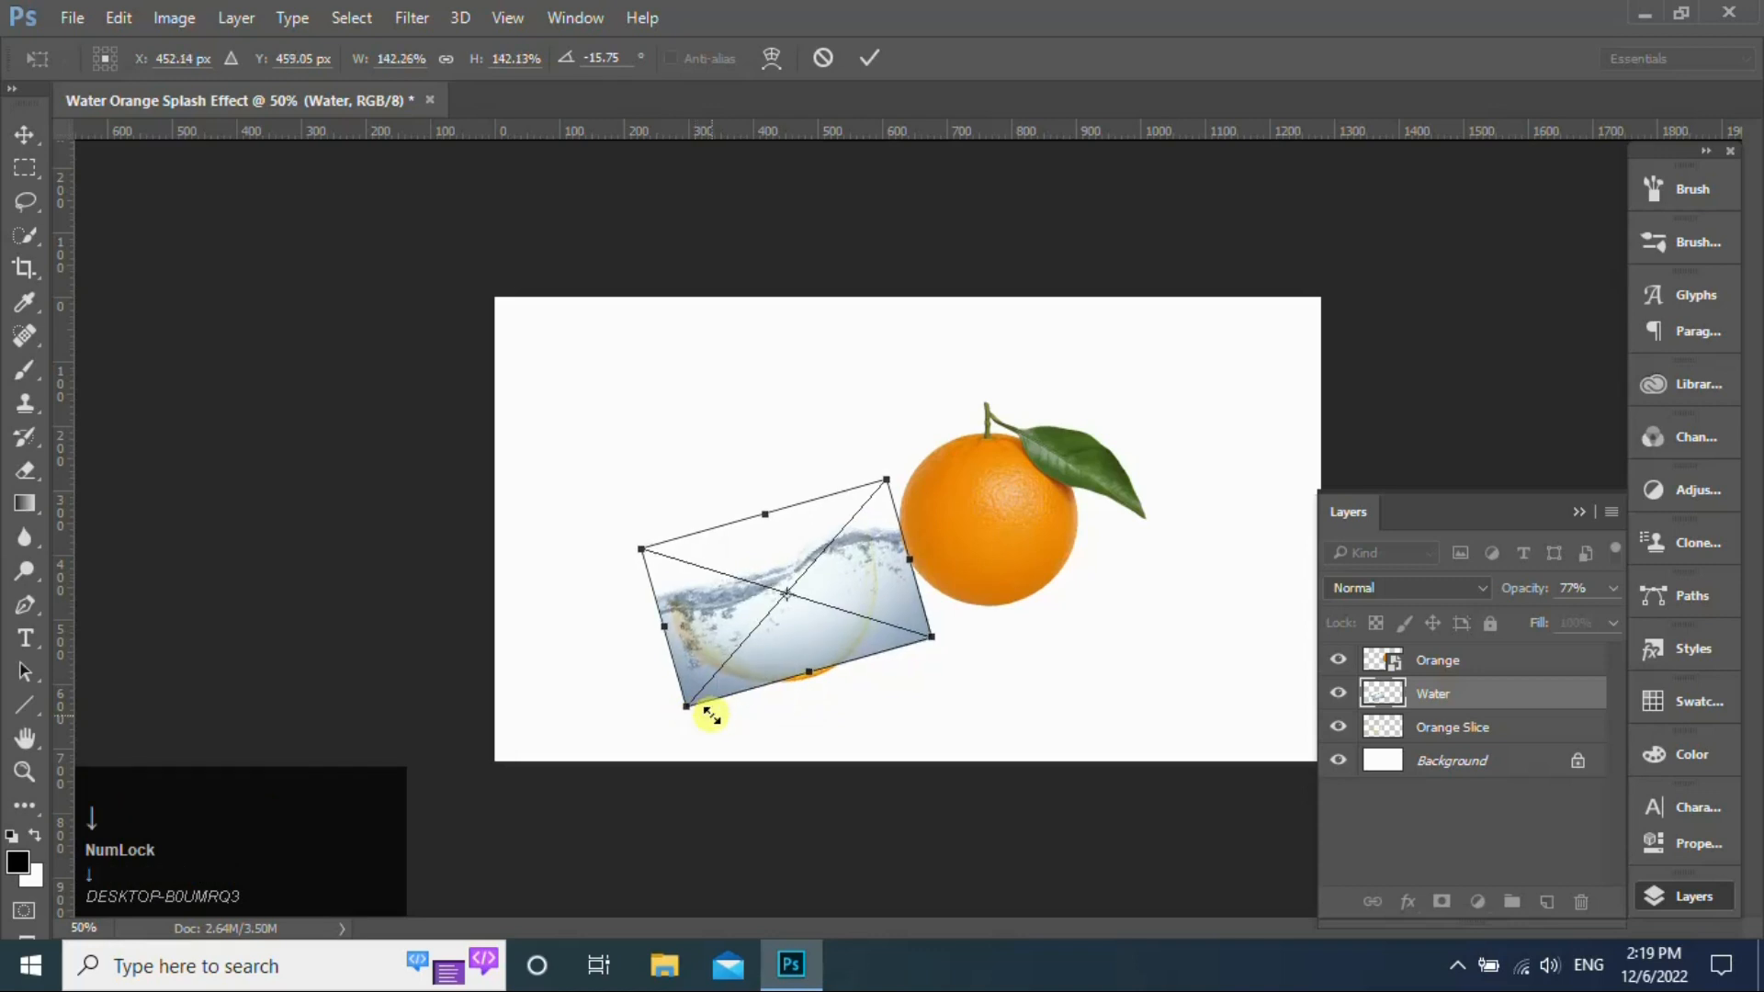
click(871, 55)
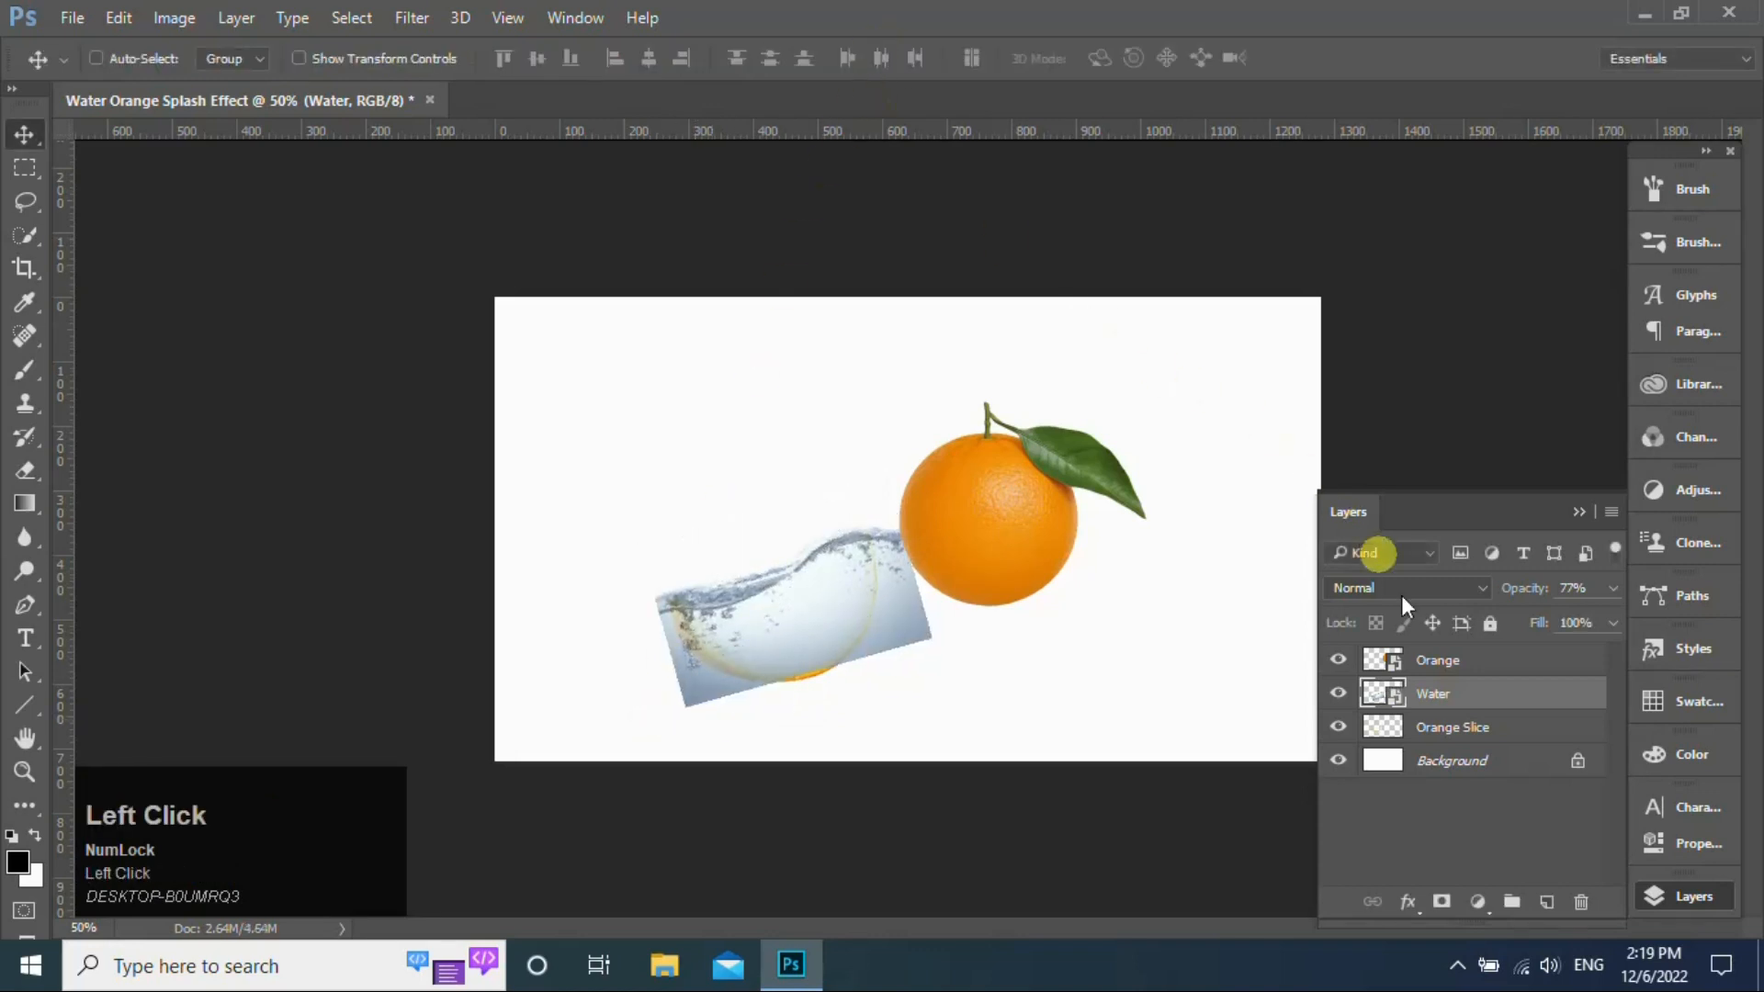
Rasterize the Water layer and load the Orange Slice layer's outline as a selection
right_click(1462, 692)
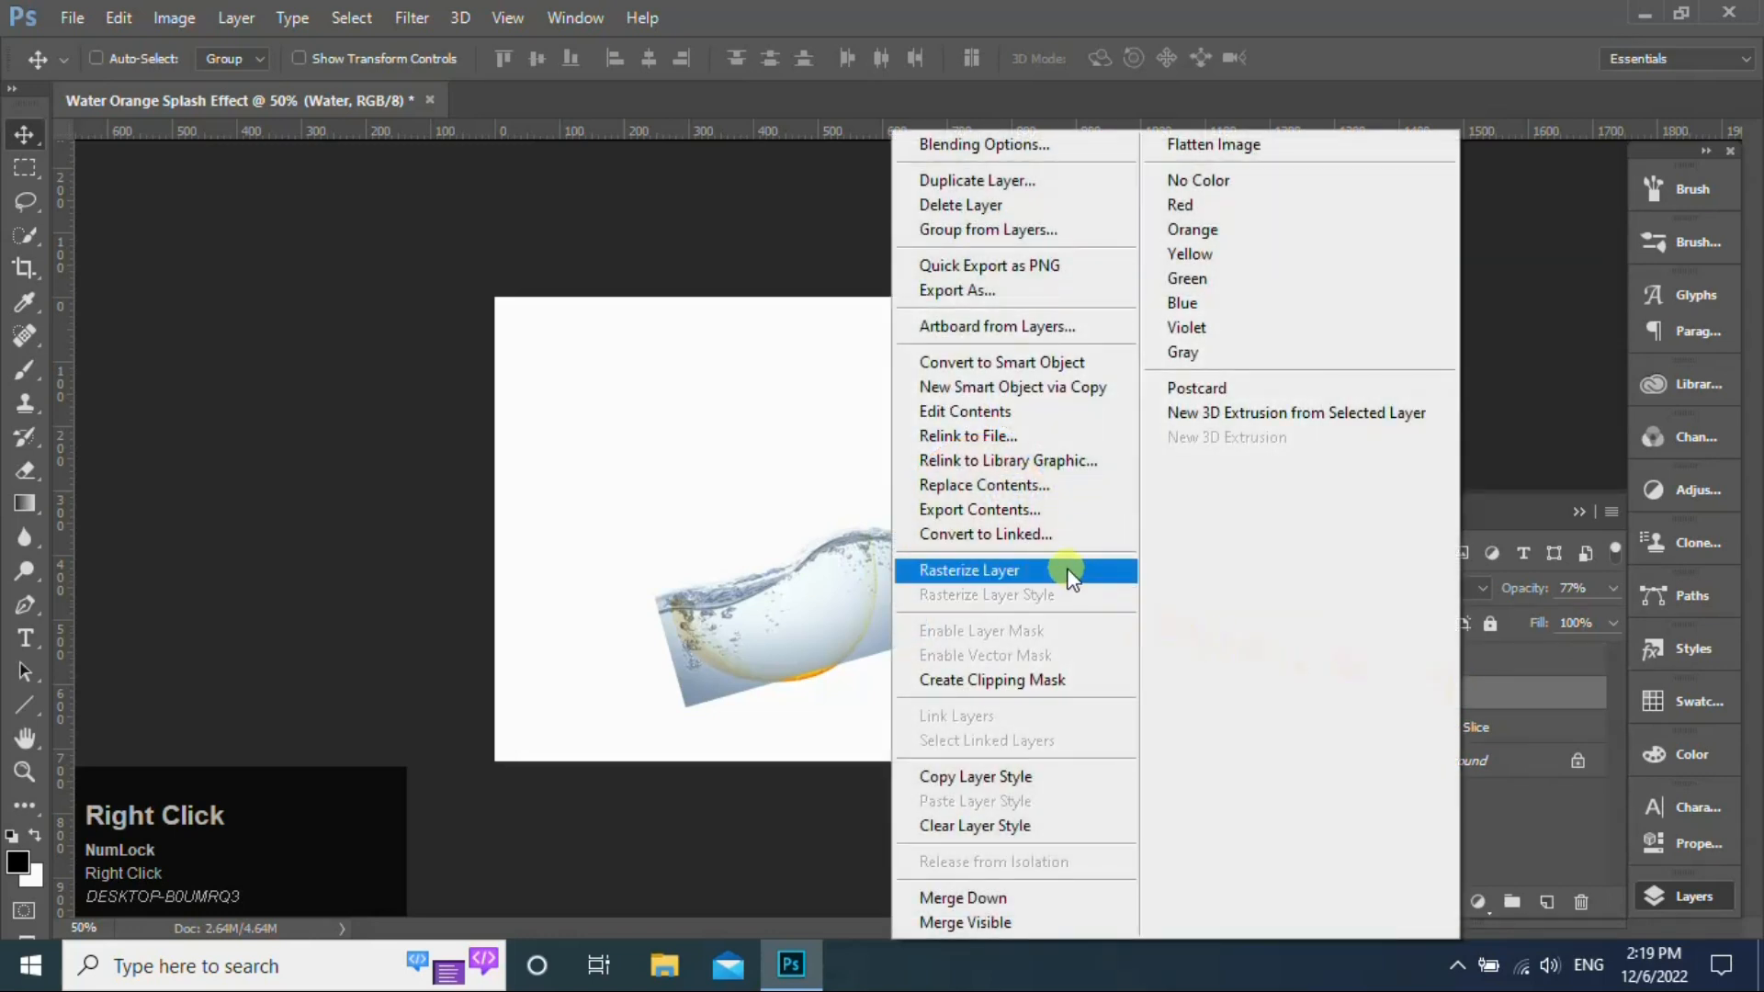
click(1066, 571)
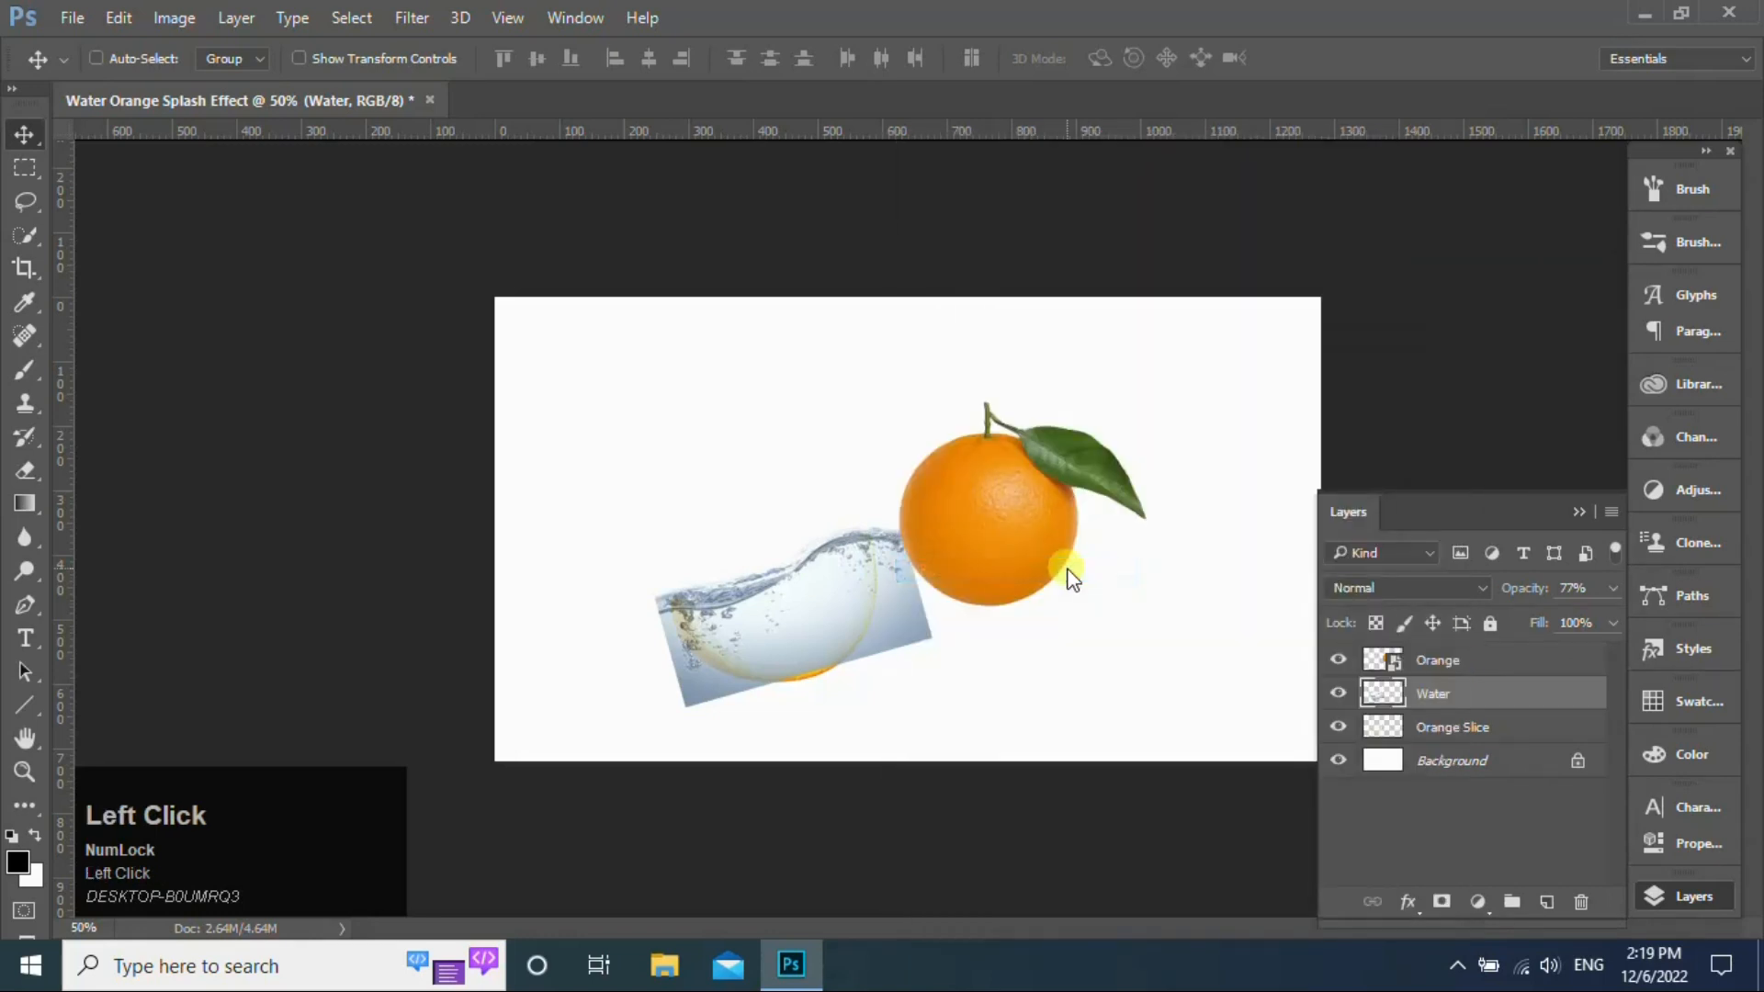
click(1393, 730)
ctrl+click(1394, 731)
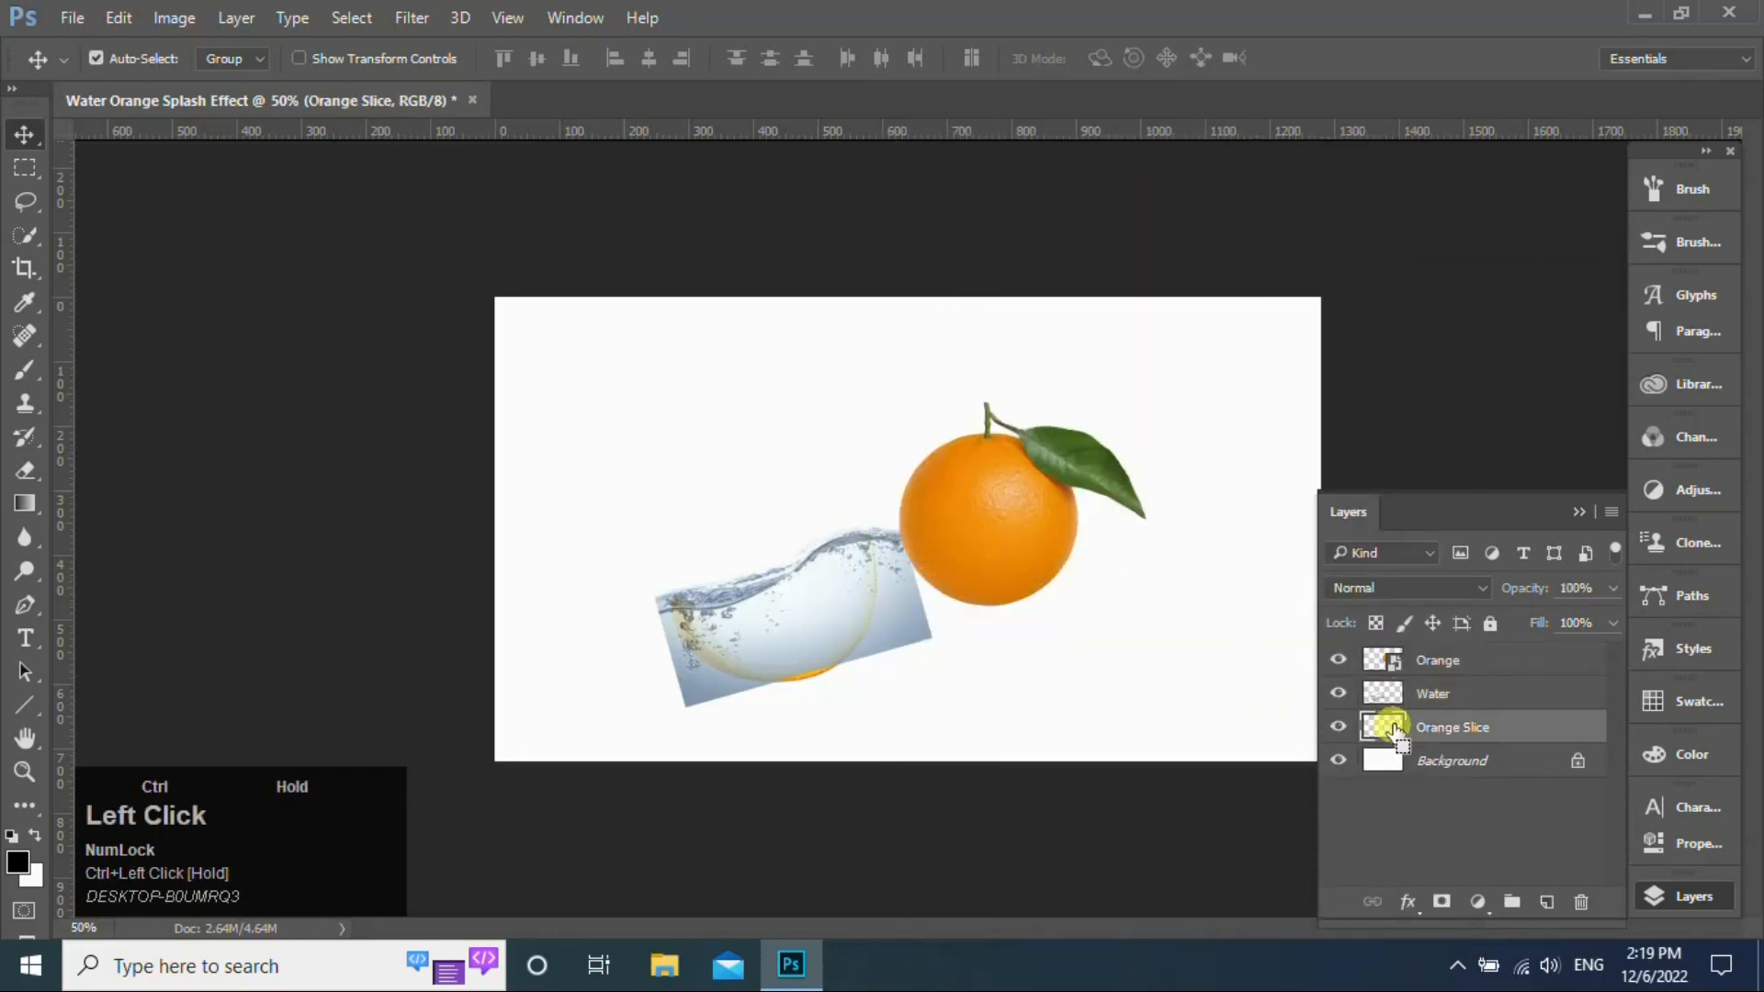
On the Water layer, erase the water covering the selected peel, deselect, and clear the water outside the rind
click(24, 471)
click(642, 637)
key(ctrl+z)
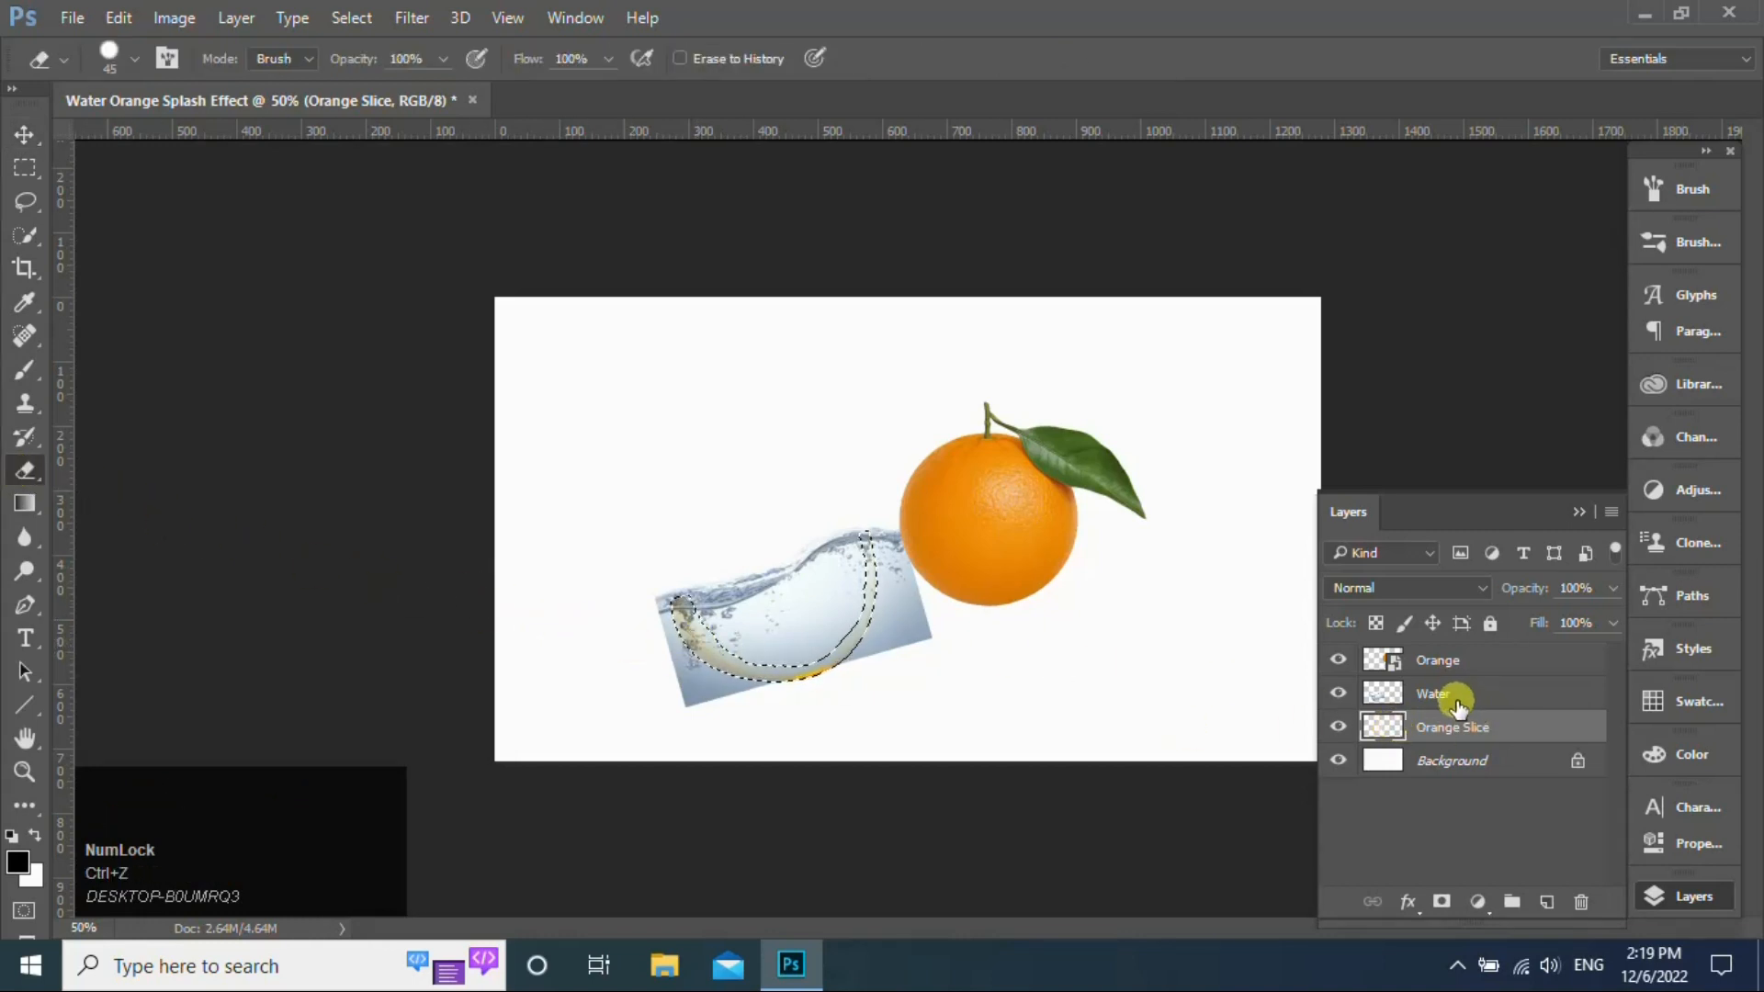
click(1458, 698)
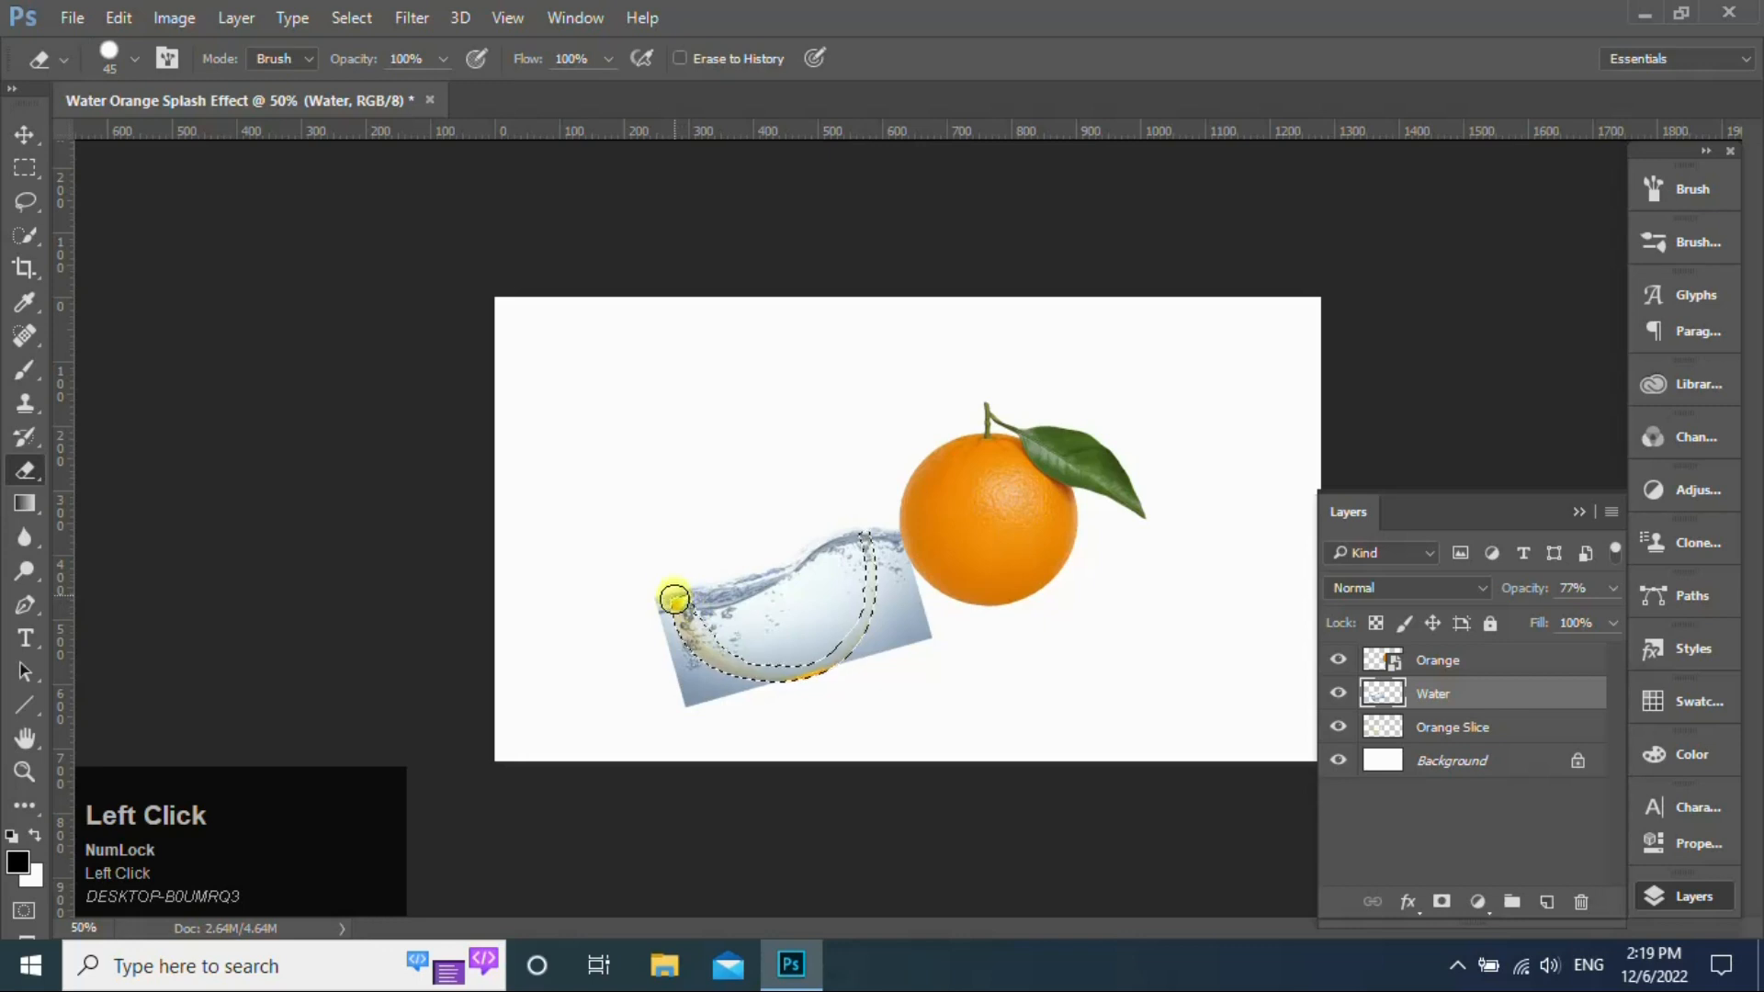
drag(674, 599, 691, 625)
mouse_move(765, 673)
mouse_down()
mouse_move(852, 650)
mouse_move(880, 583)
mouse_move(874, 527)
mouse_move(871, 622)
mouse_move(830, 659)
mouse_move(711, 659)
mouse_move(660, 600)
mouse_move(699, 709)
mouse_move(677, 696)
mouse_move(715, 697)
mouse_move(704, 676)
mouse_move(834, 675)
mouse_move(876, 645)
mouse_move(892, 596)
mouse_move(903, 645)
mouse_move(914, 631)
mouse_move(890, 522)
mouse_move(897, 677)
mouse_up()
key(ctrl+d)
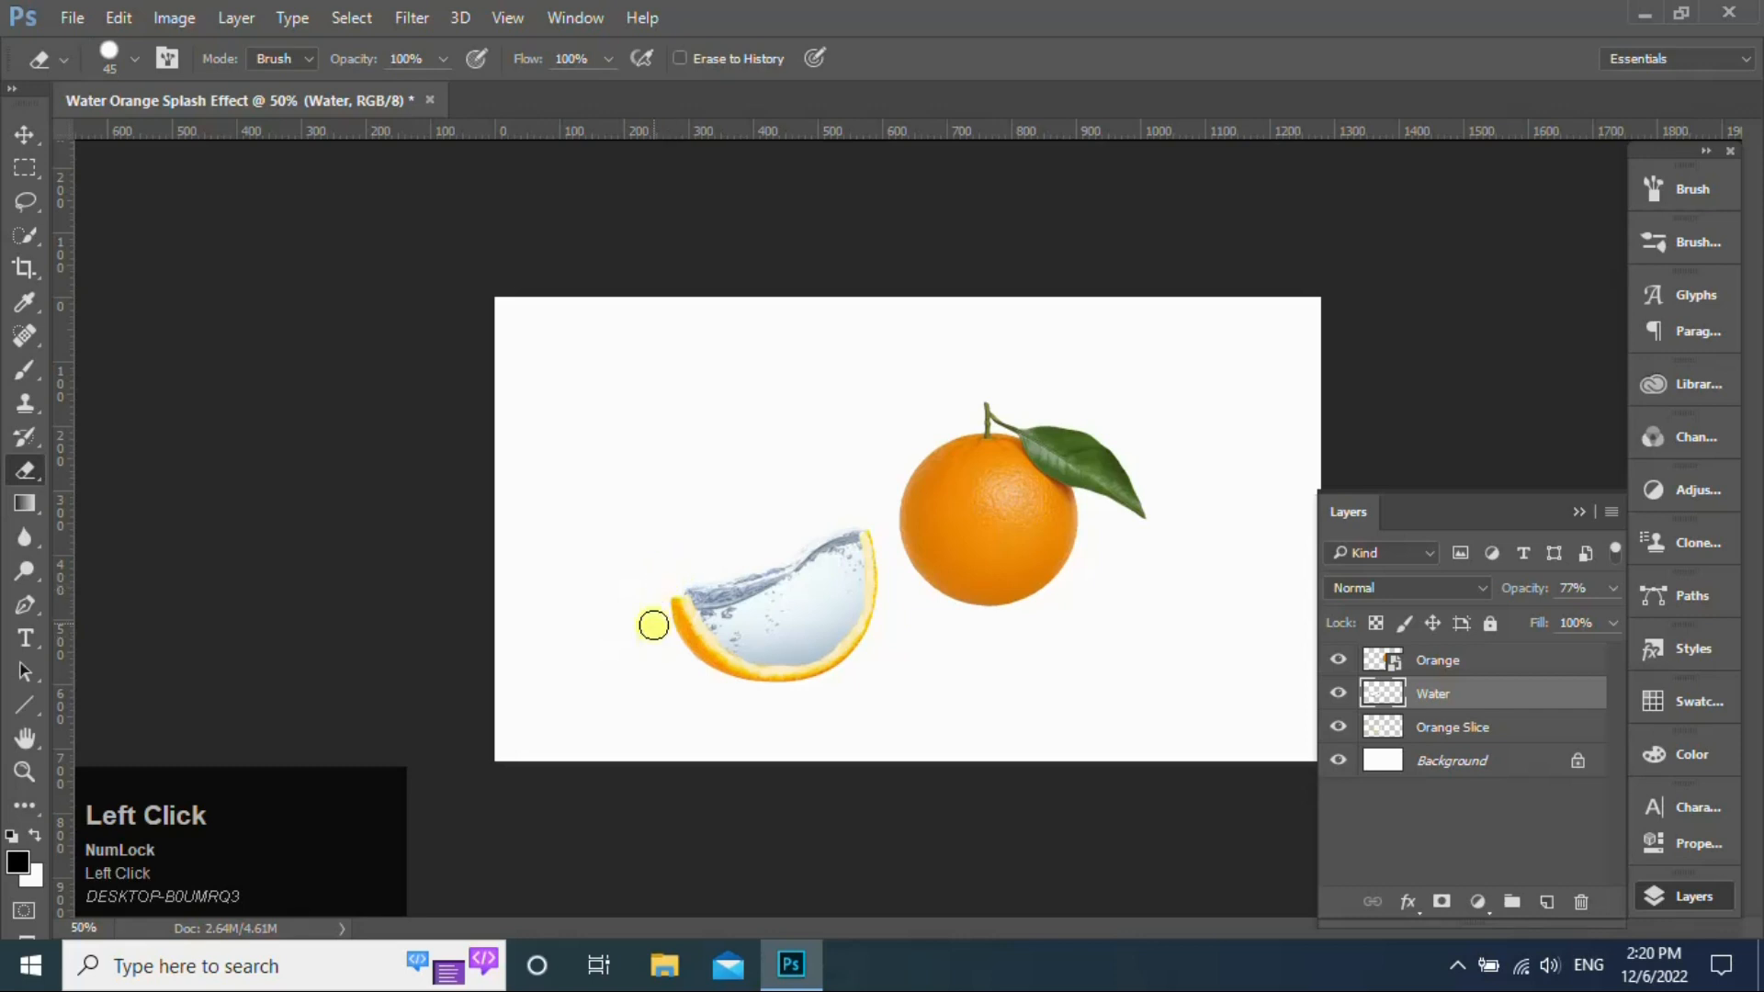
Erase the white residue above the water surface, hiding the Background while cleaning and showing it again
drag(682, 578, 882, 501)
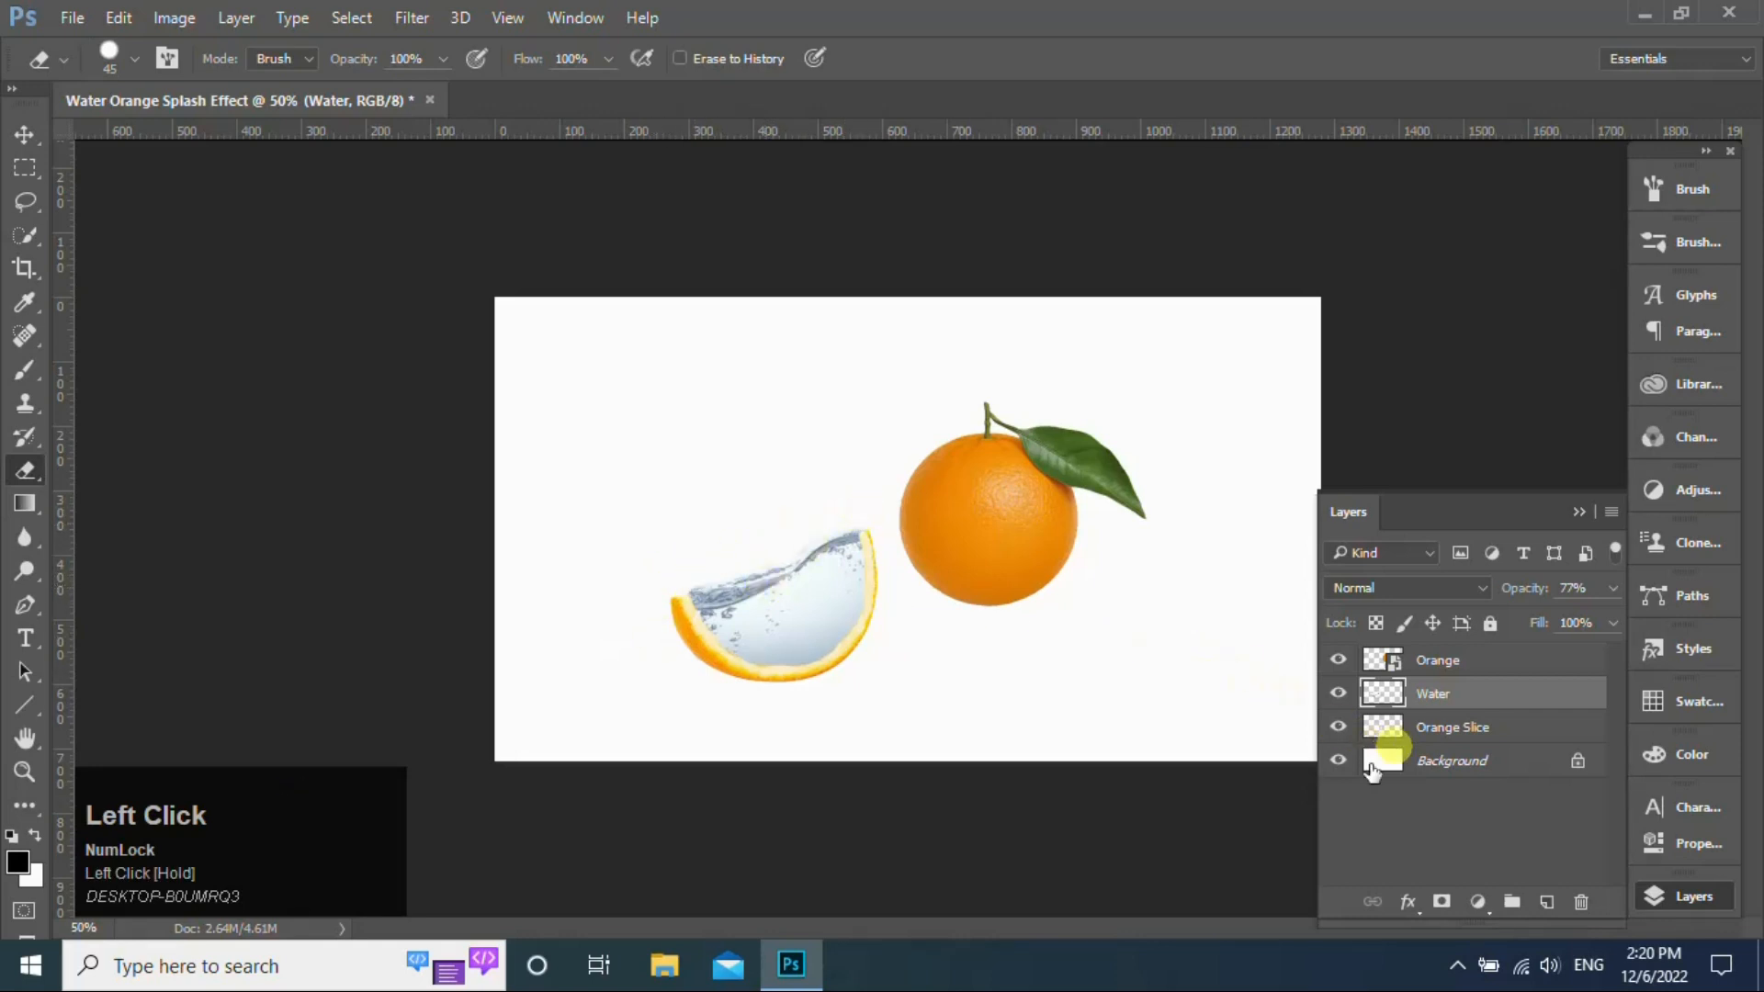
click(1337, 760)
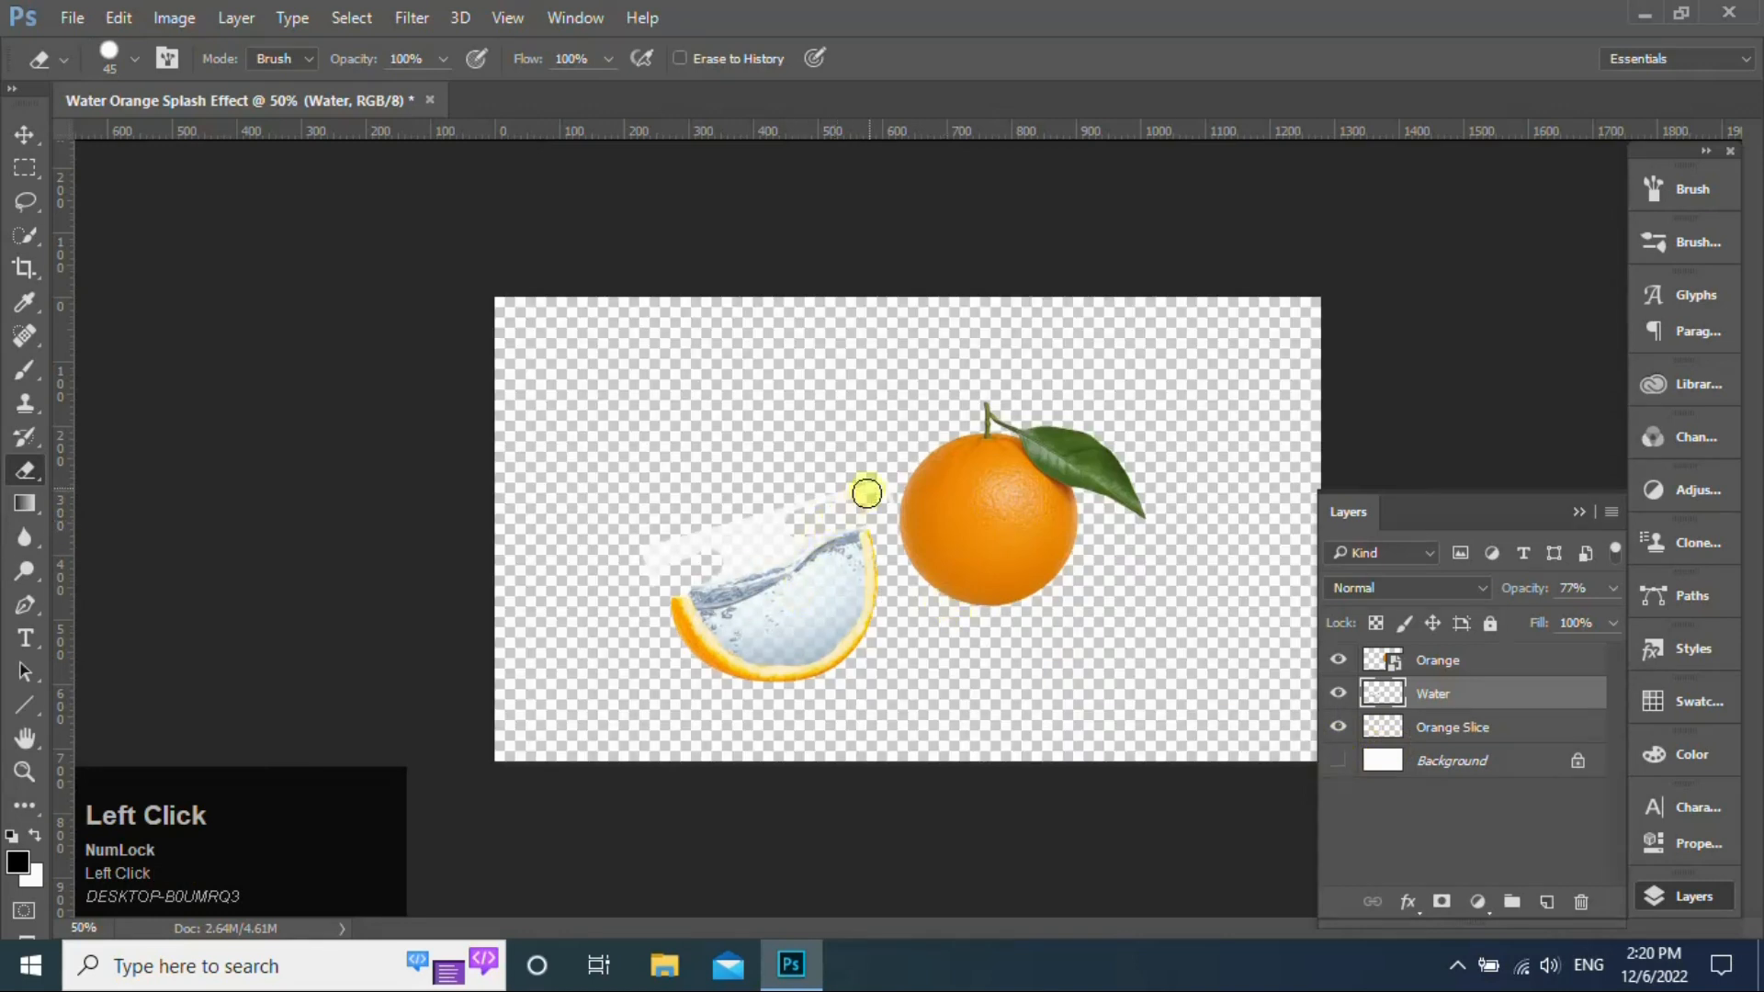
mouse_move(867, 494)
mouse_down()
mouse_move(749, 522)
mouse_move(818, 521)
mouse_move(794, 532)
mouse_move(687, 548)
mouse_up()
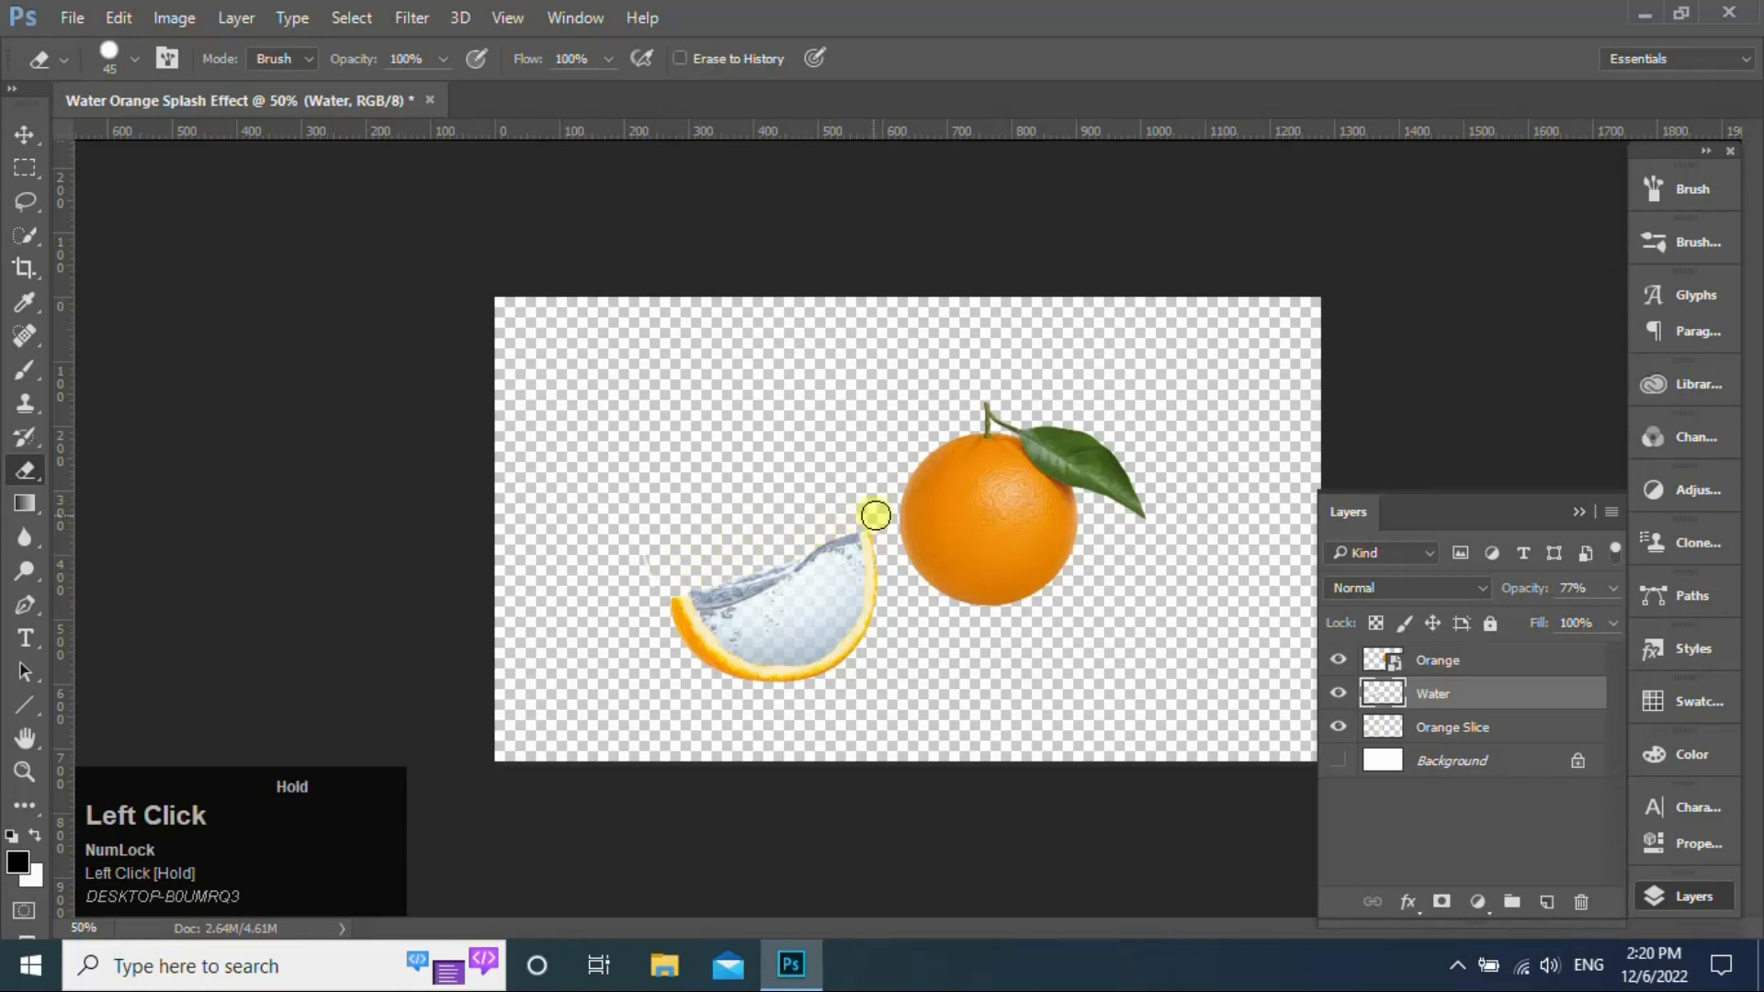
drag(875, 515, 769, 549)
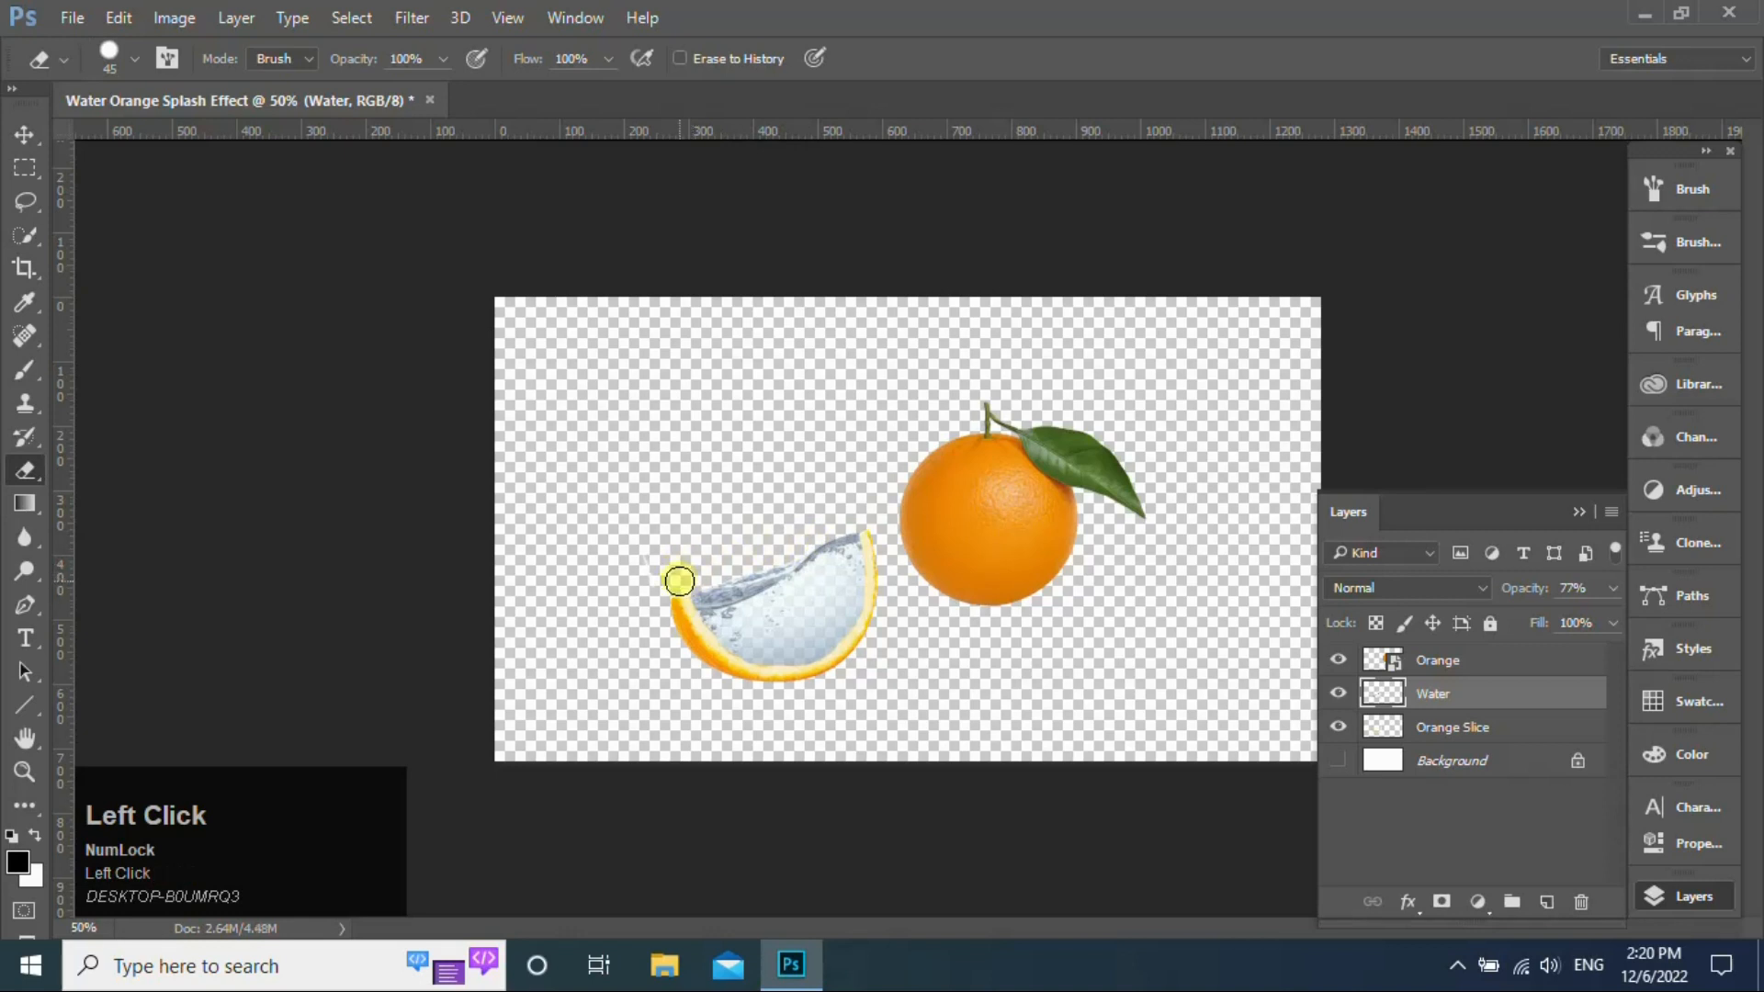
click(1336, 758)
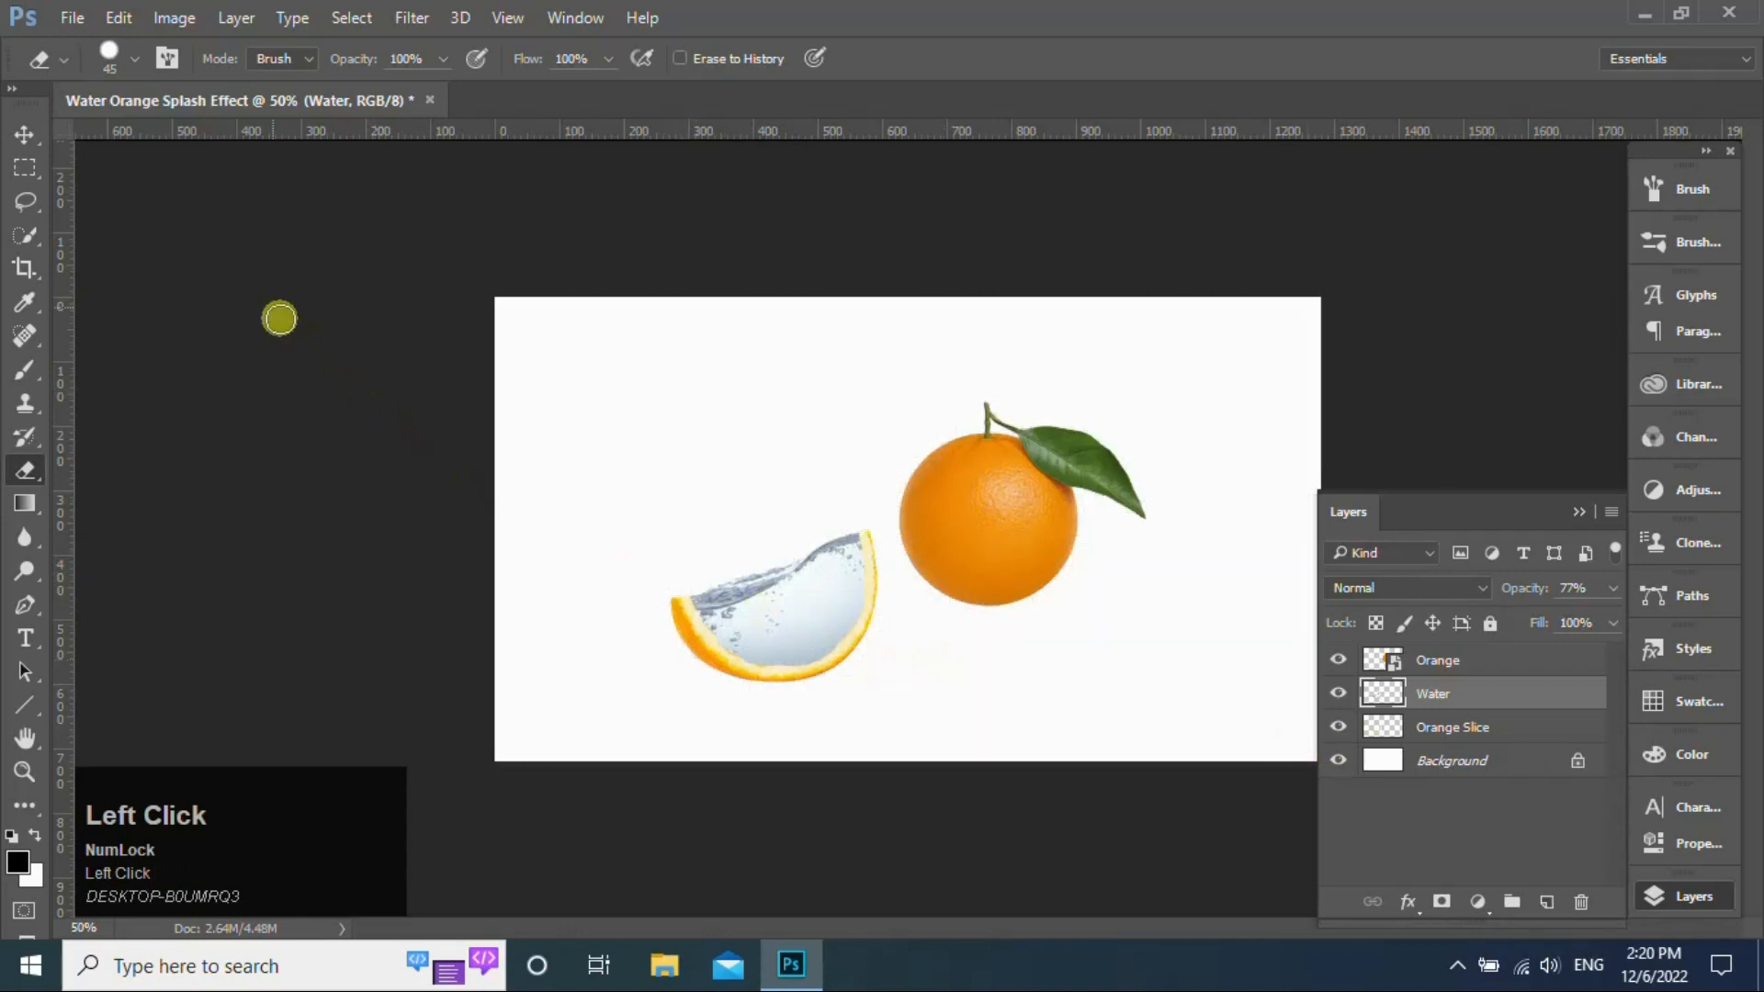
Place the Fish image from the desktop above the Water layer, scaled to about 35% and positioned low inside the slice's water
click(25, 136)
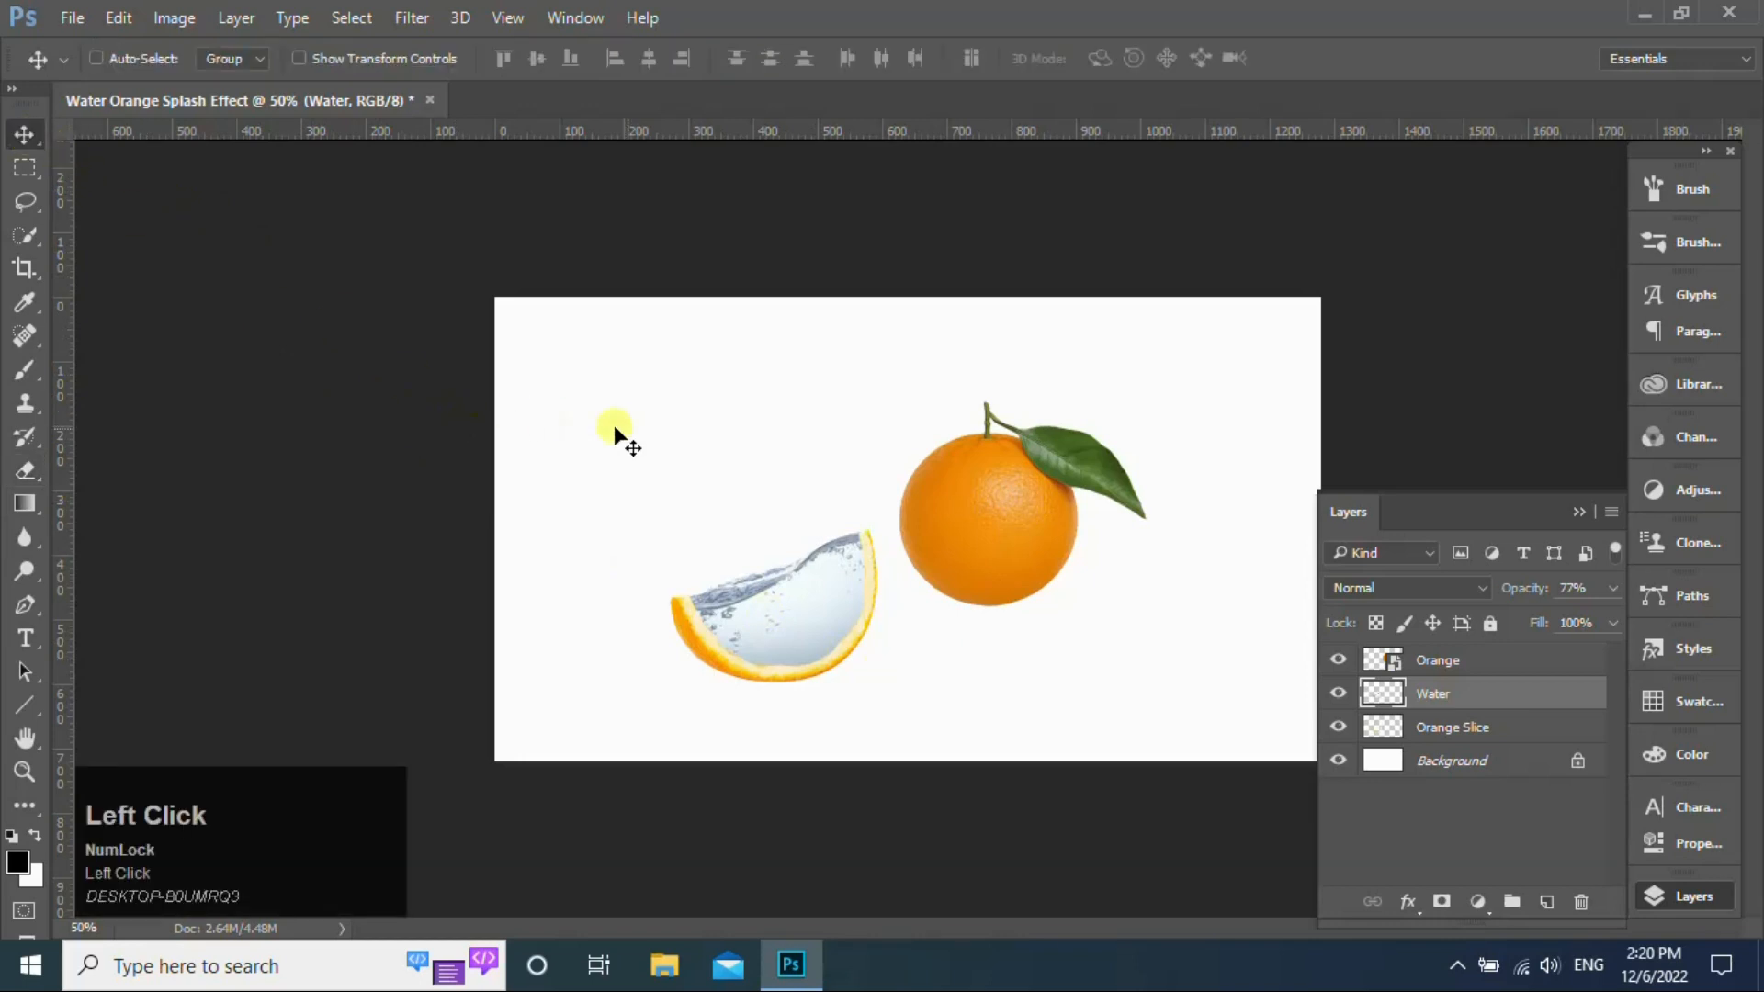
click(1649, 13)
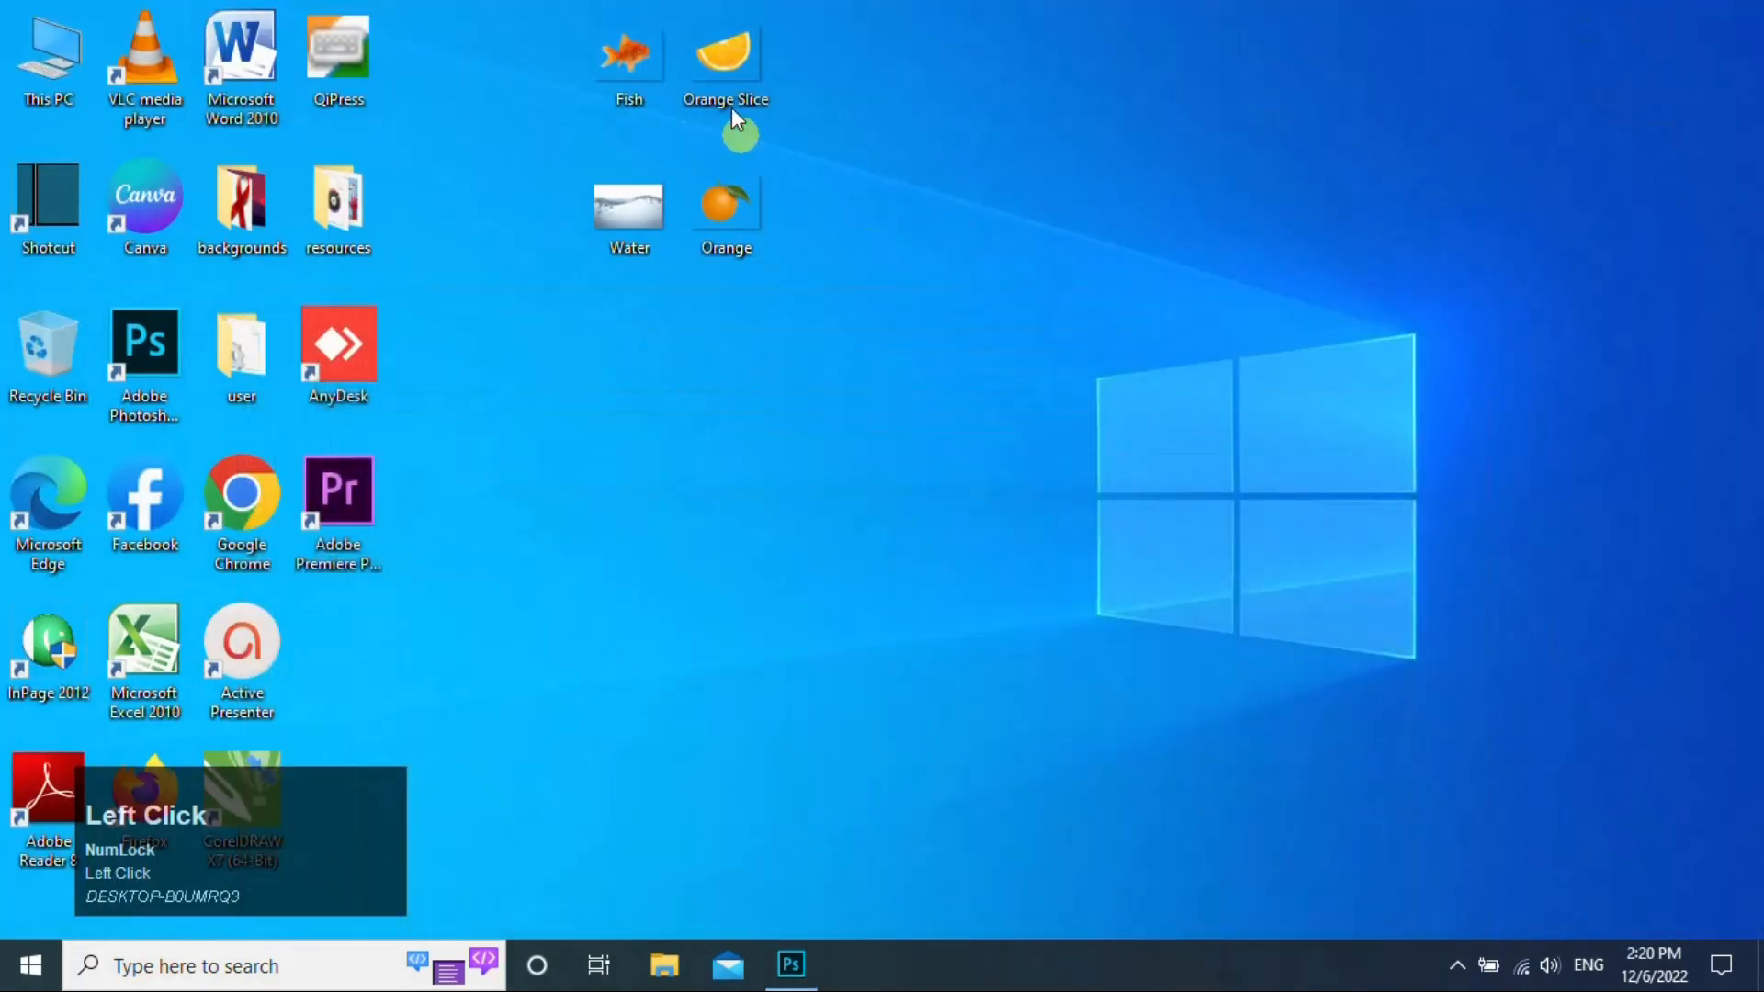
drag(796, 899, 783, 609)
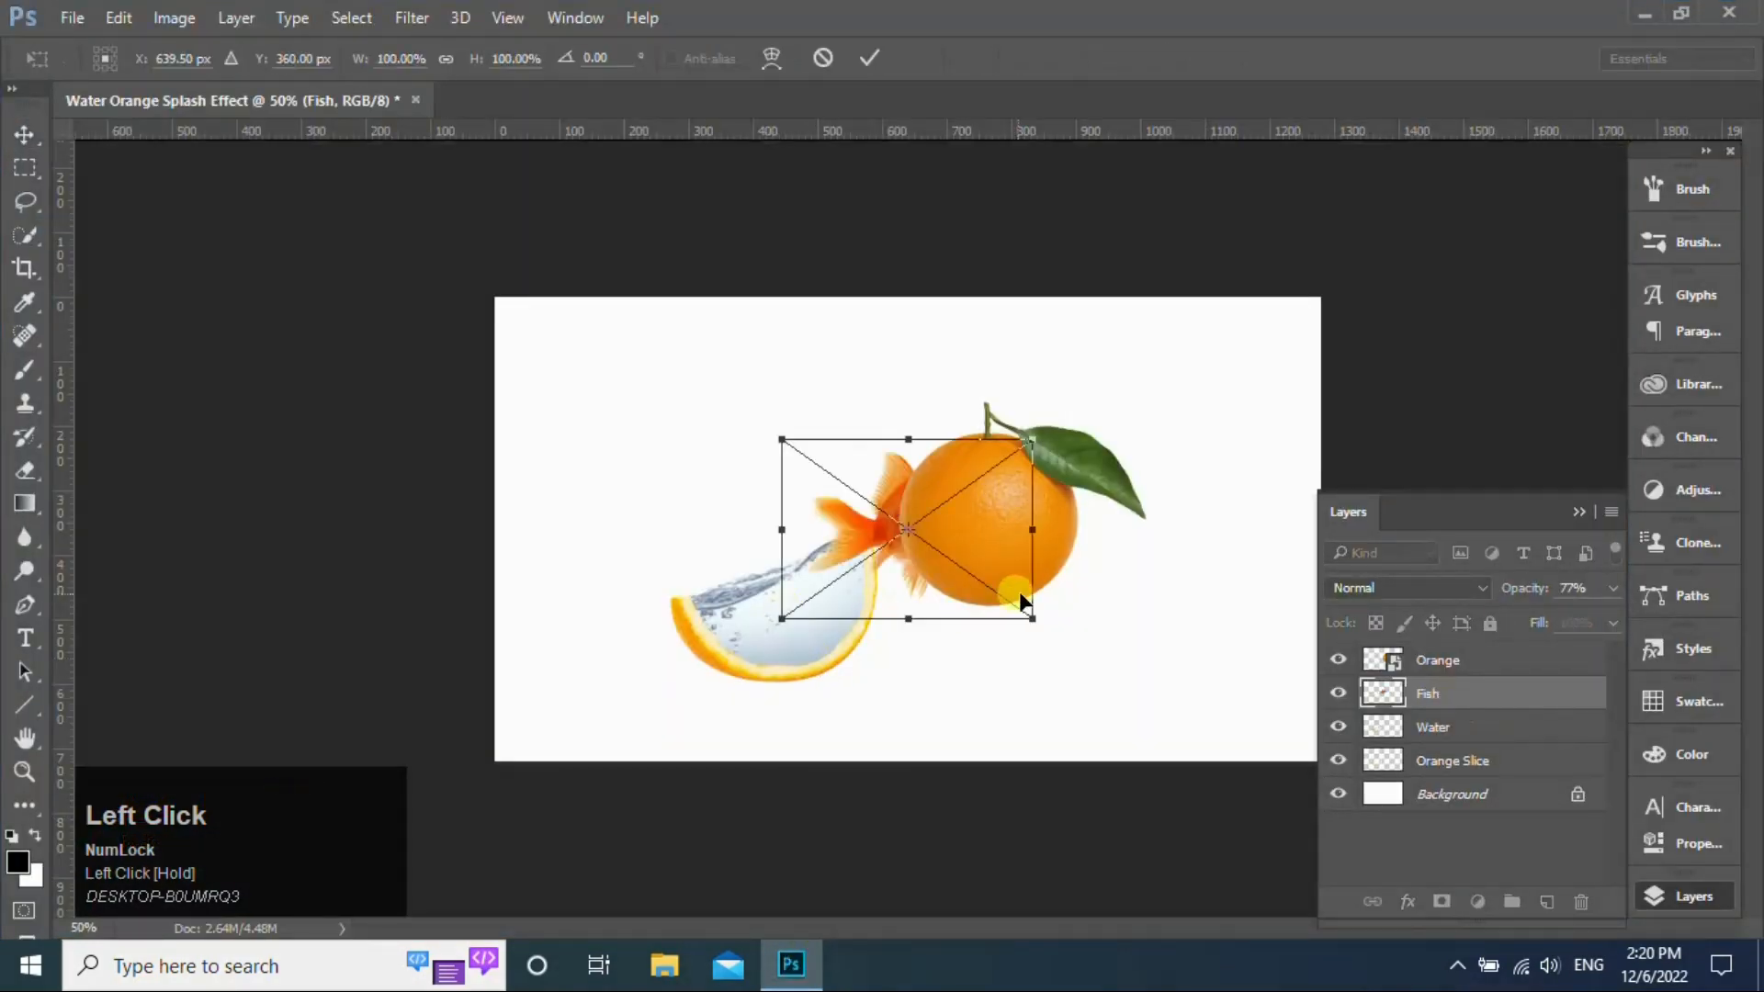
drag(1033, 618, 829, 603)
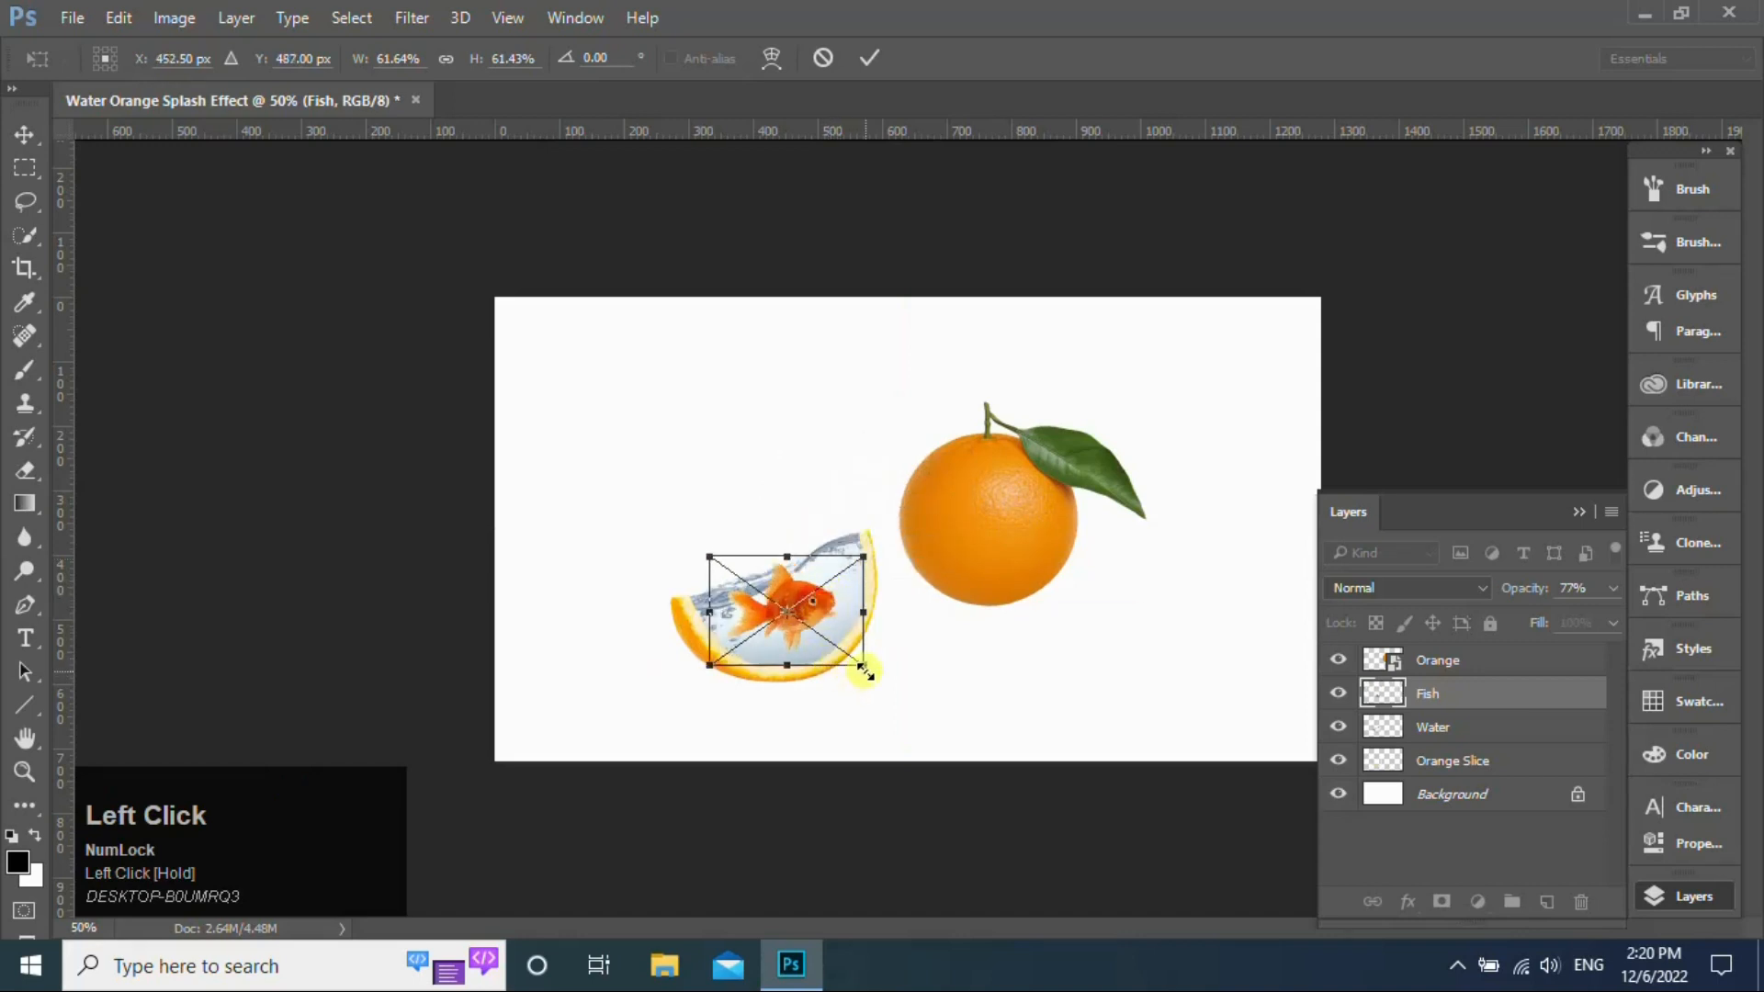
drag(863, 664, 798, 647)
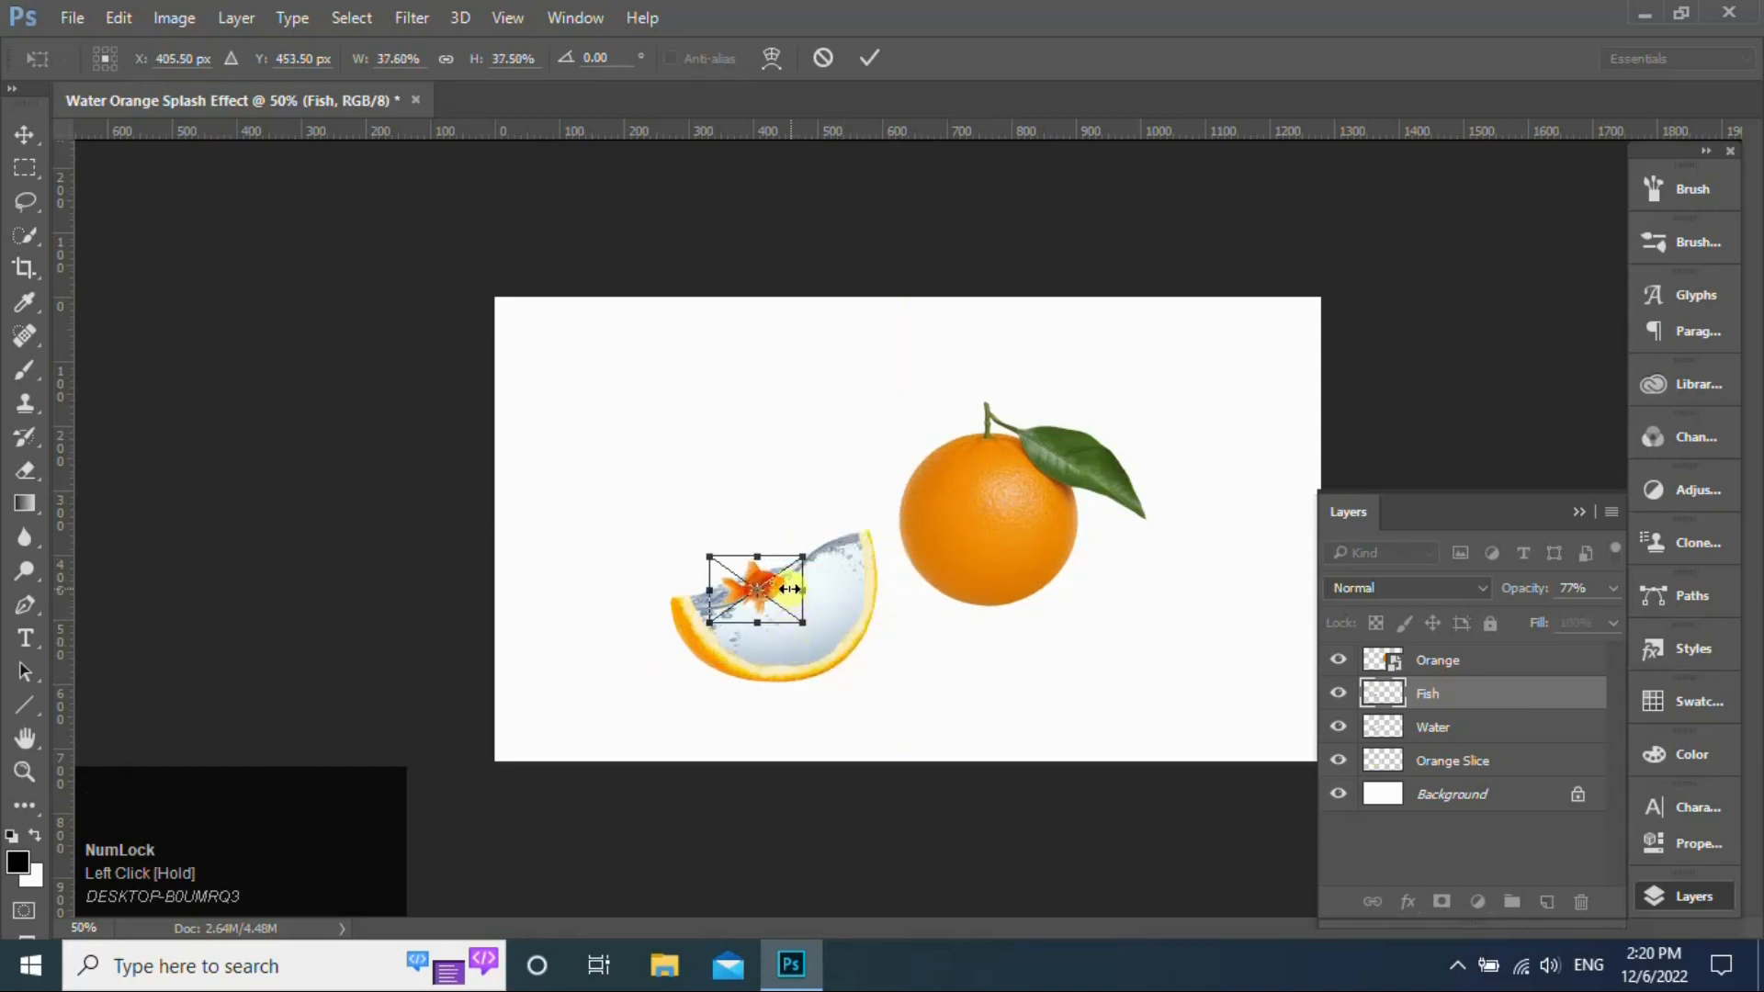
drag(783, 605, 815, 661)
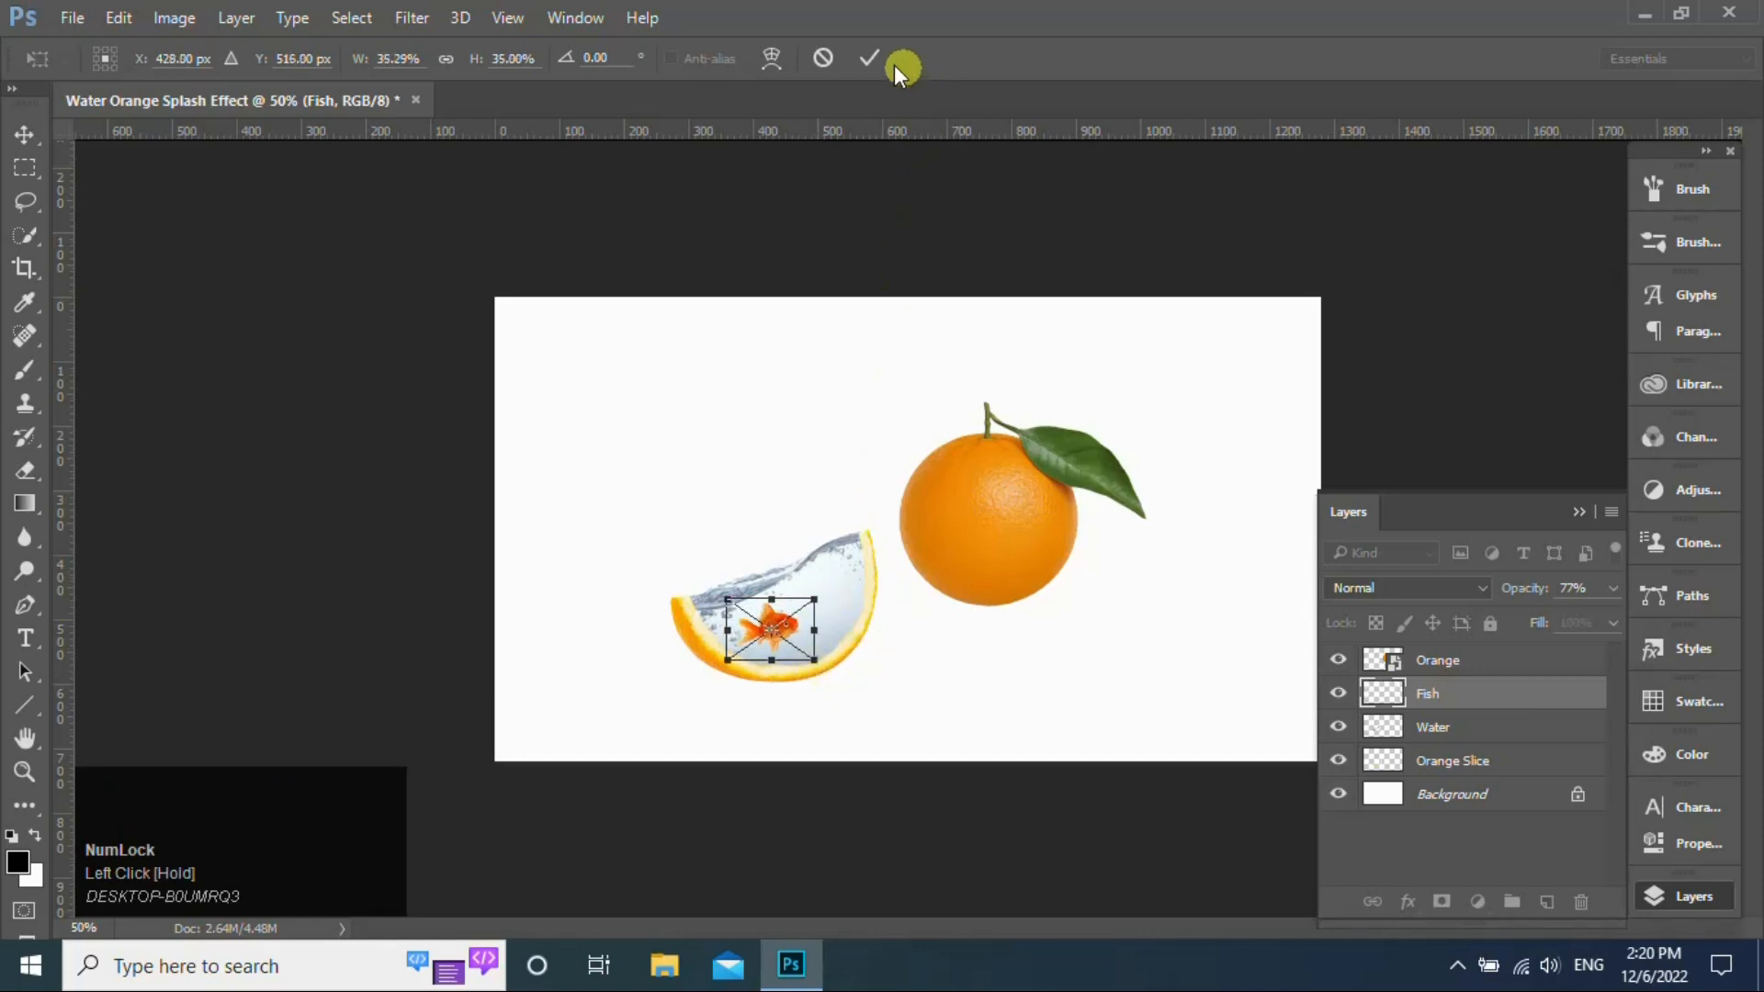
click(864, 57)
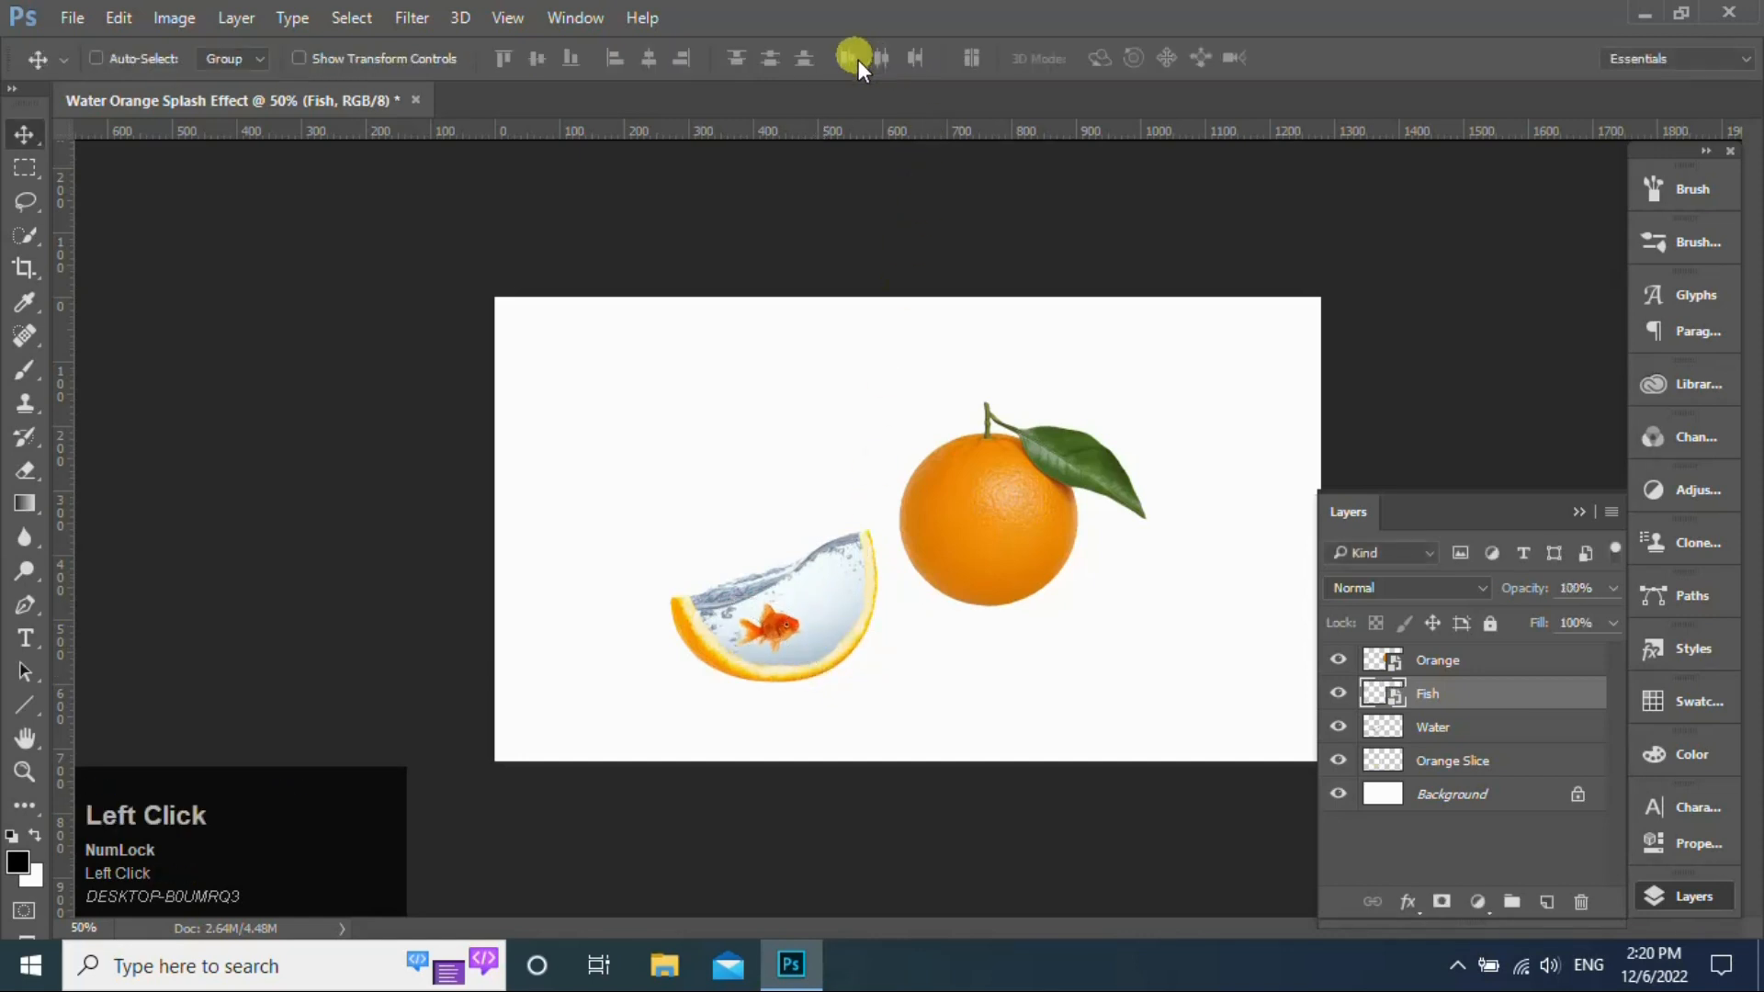
Set the Fish layer's opacity to 82% and duplicate the fish up and to the right within the water
click(1614, 597)
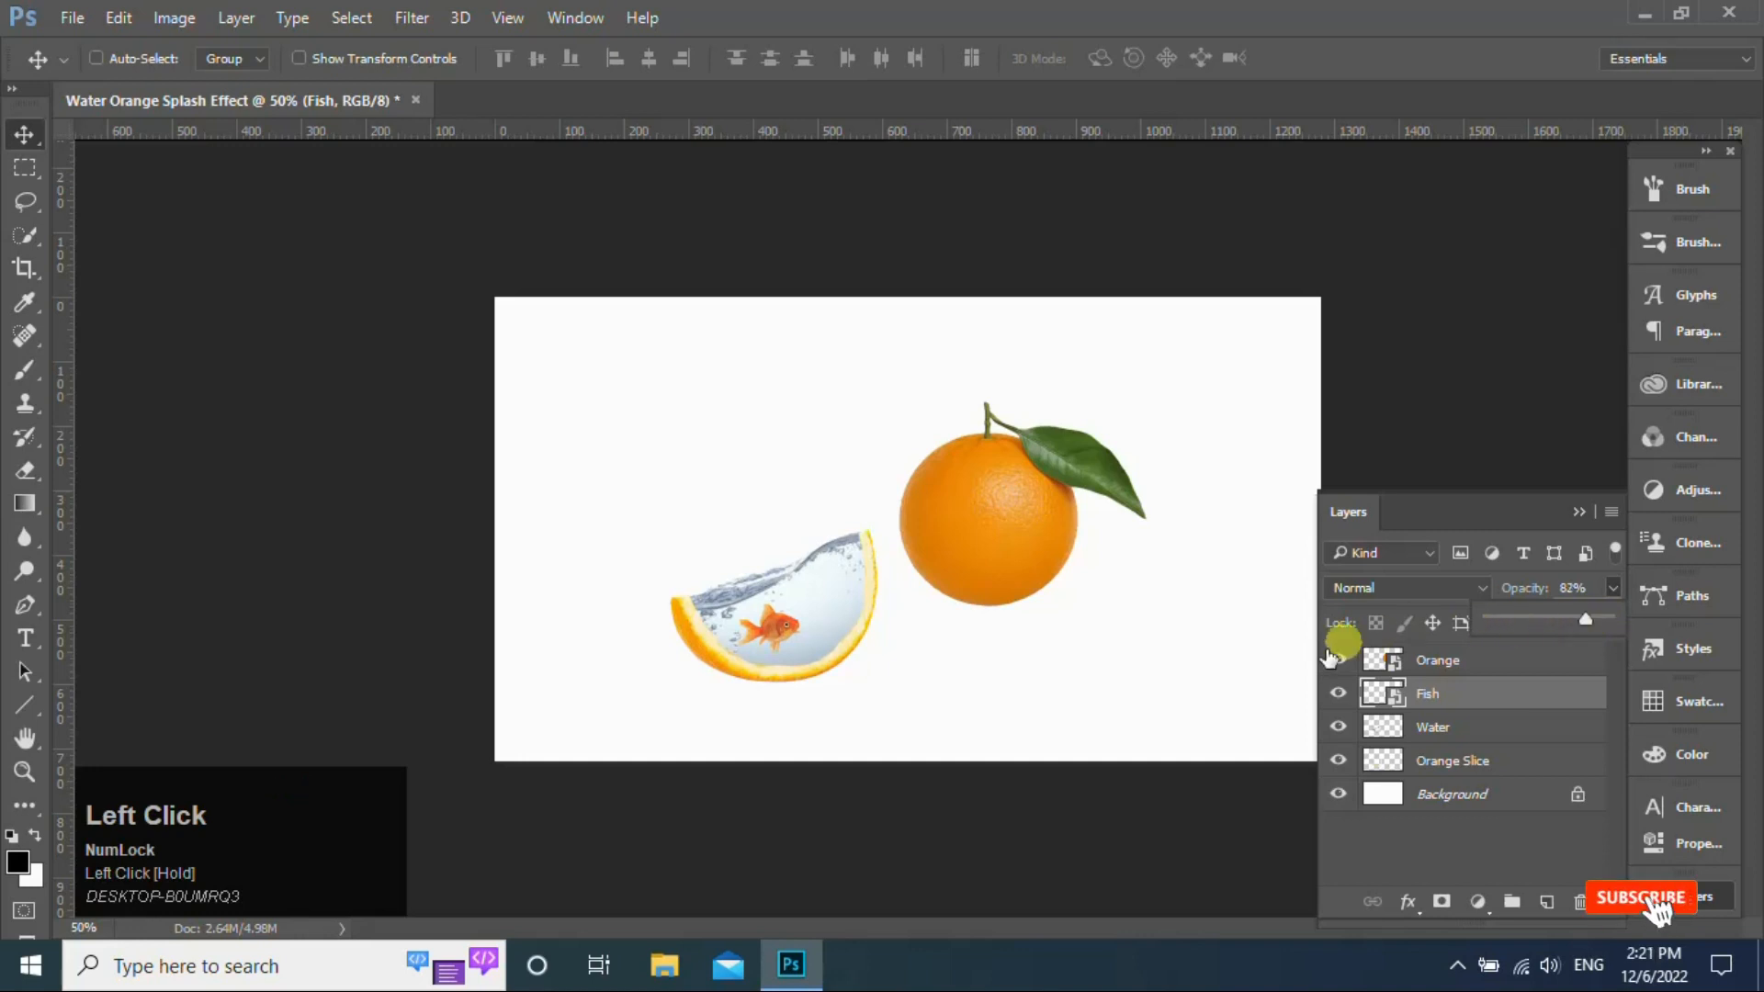
click(774, 646)
drag(779, 628, 830, 597)
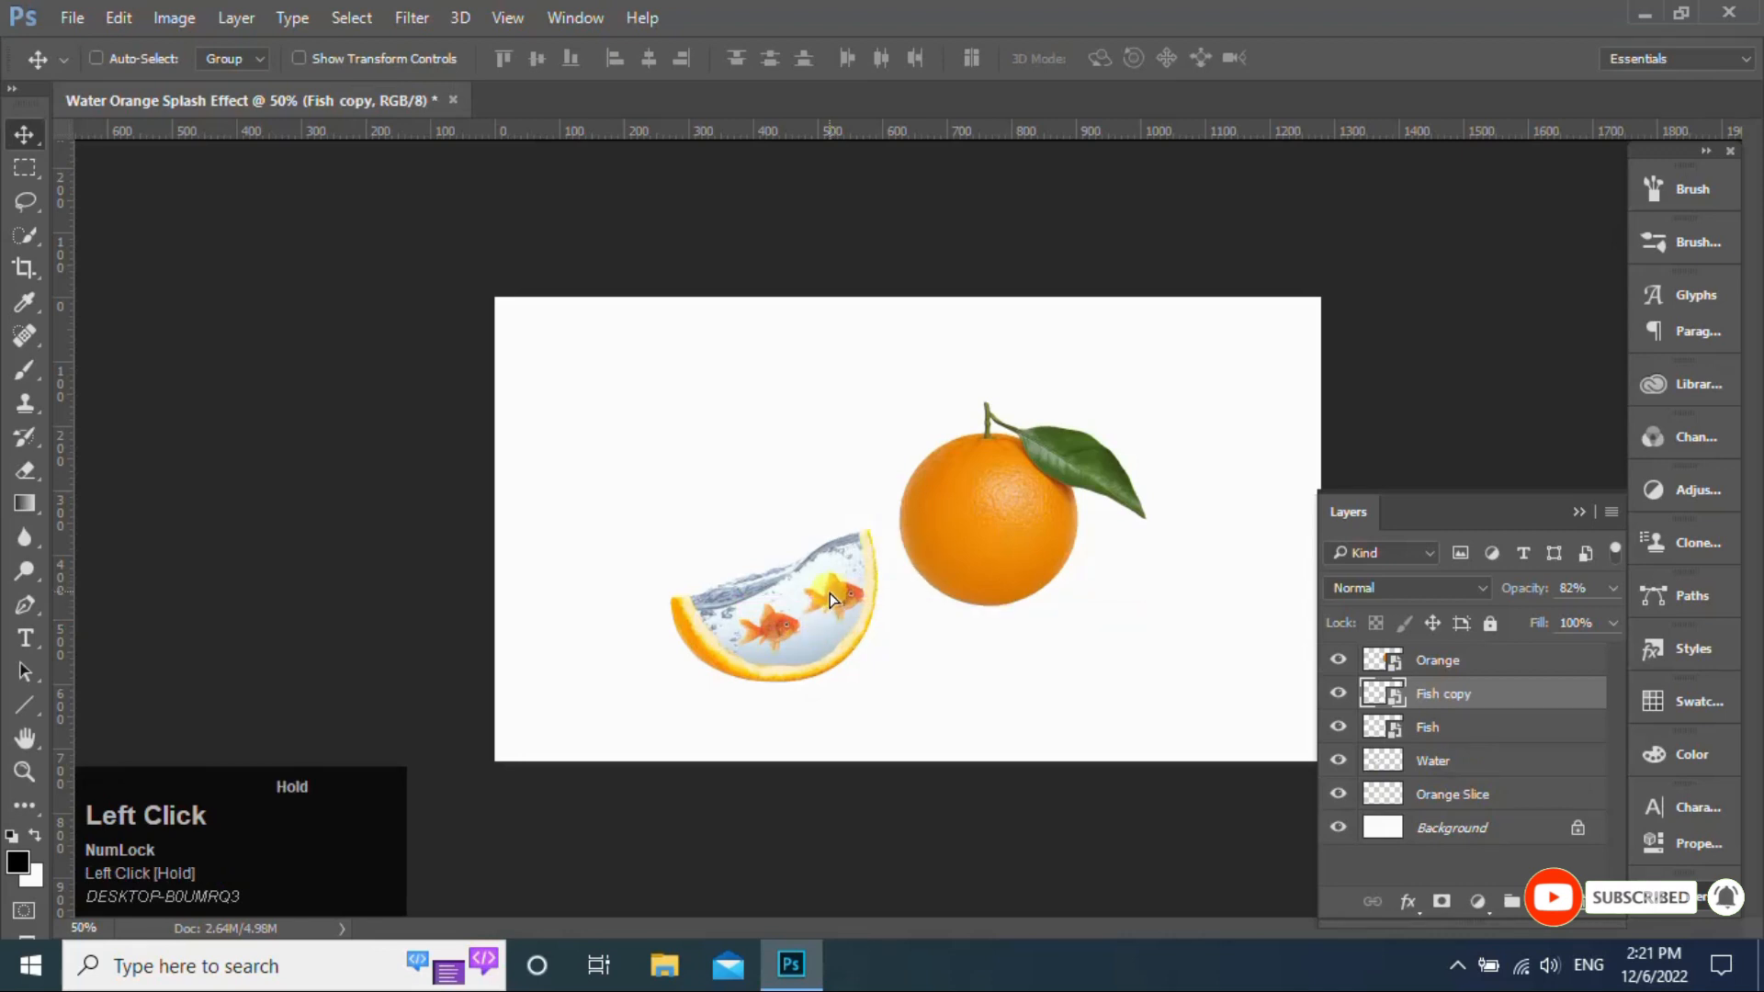
Flip the fish copy horizontally and adjust the positions of both fish so they sit apart inside the water
key(ctrl+t)
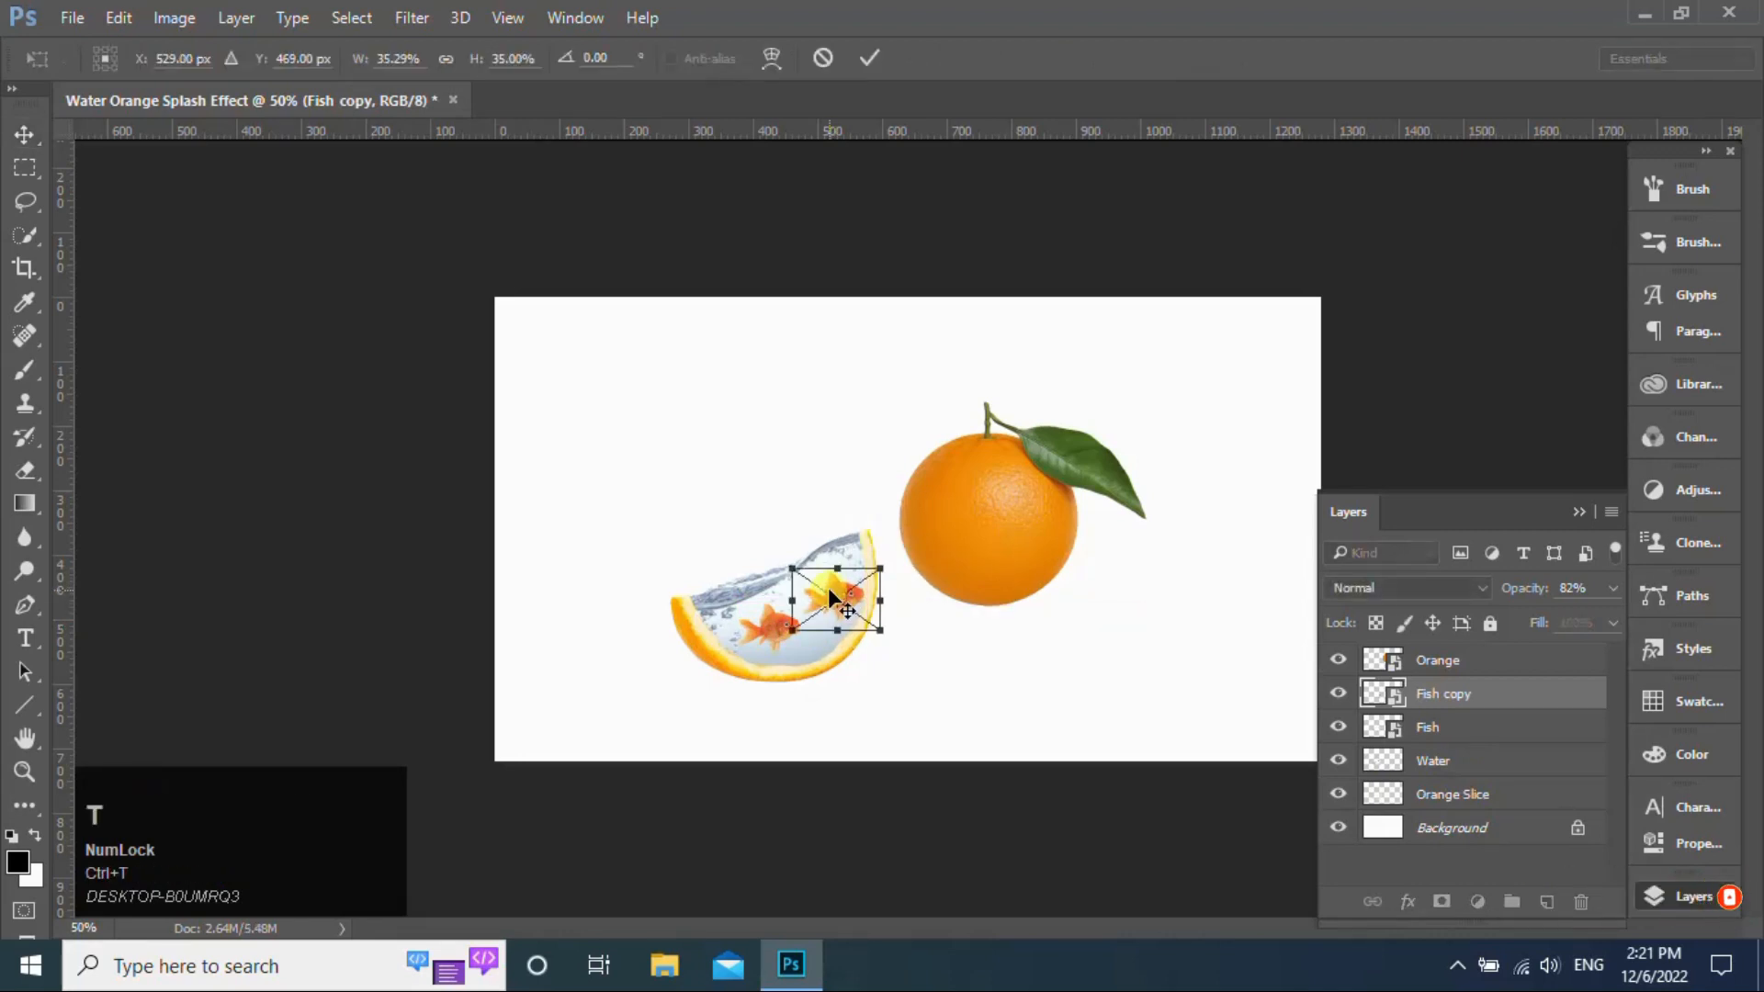
right_click(873, 595)
click(946, 551)
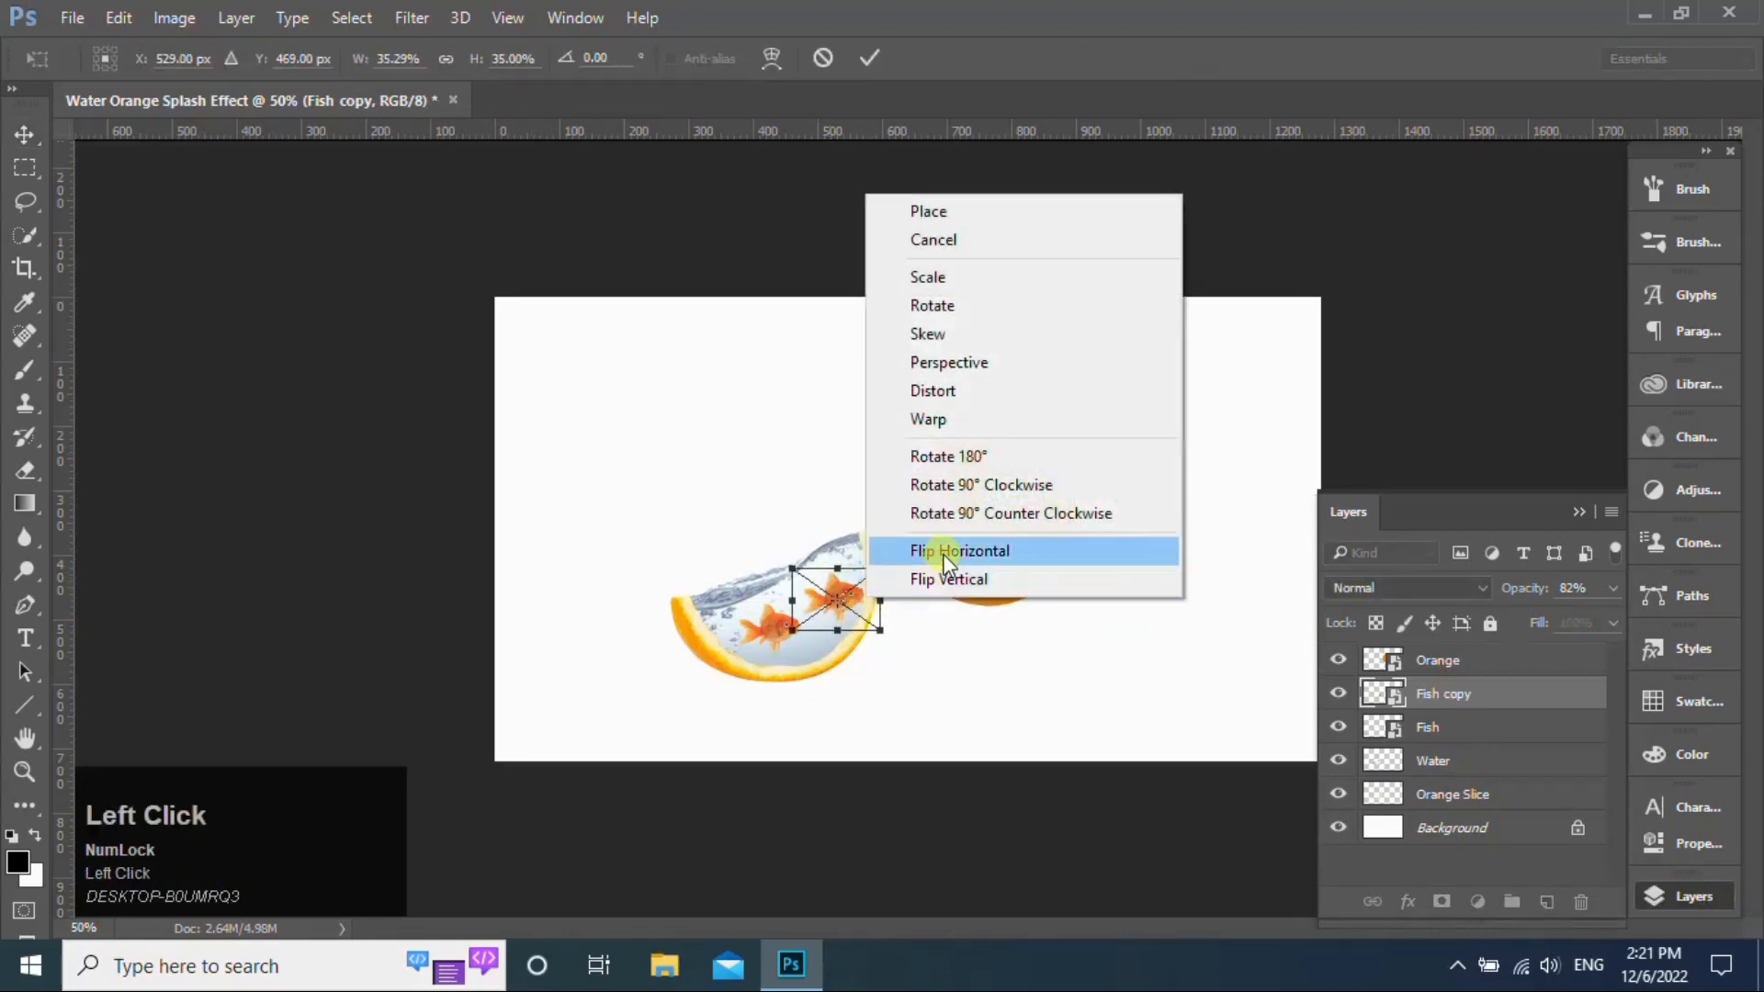
drag(861, 597, 846, 595)
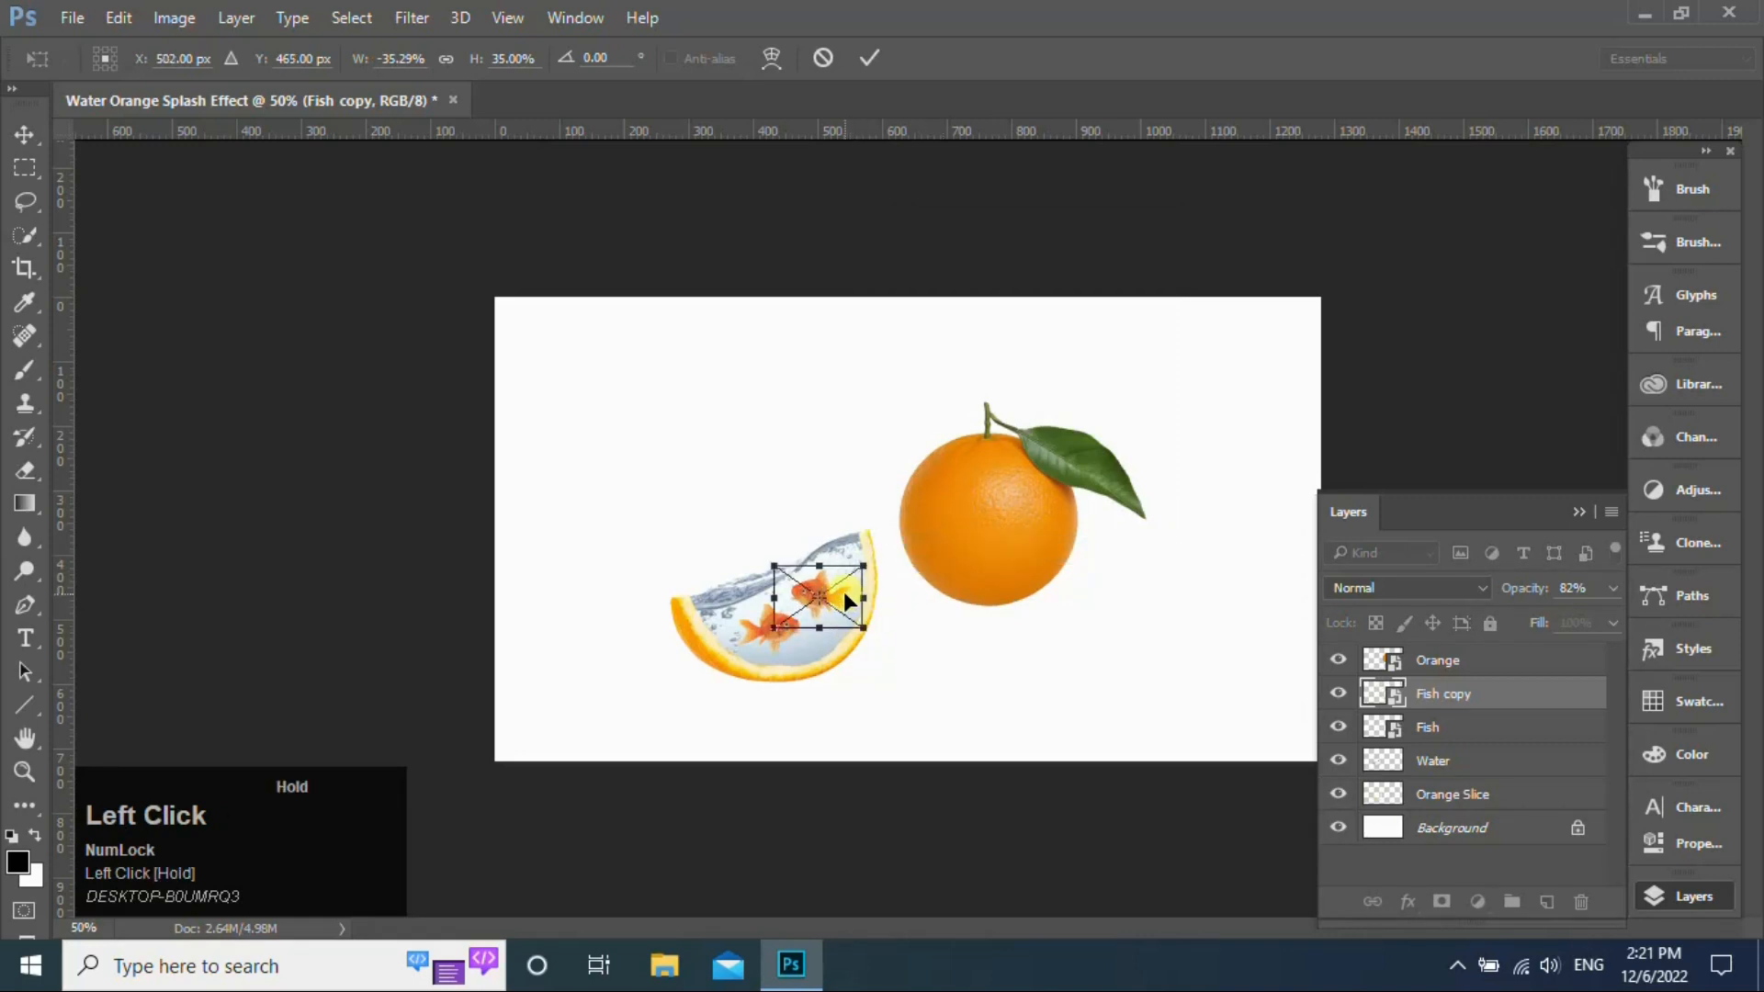
click(869, 57)
click(1450, 729)
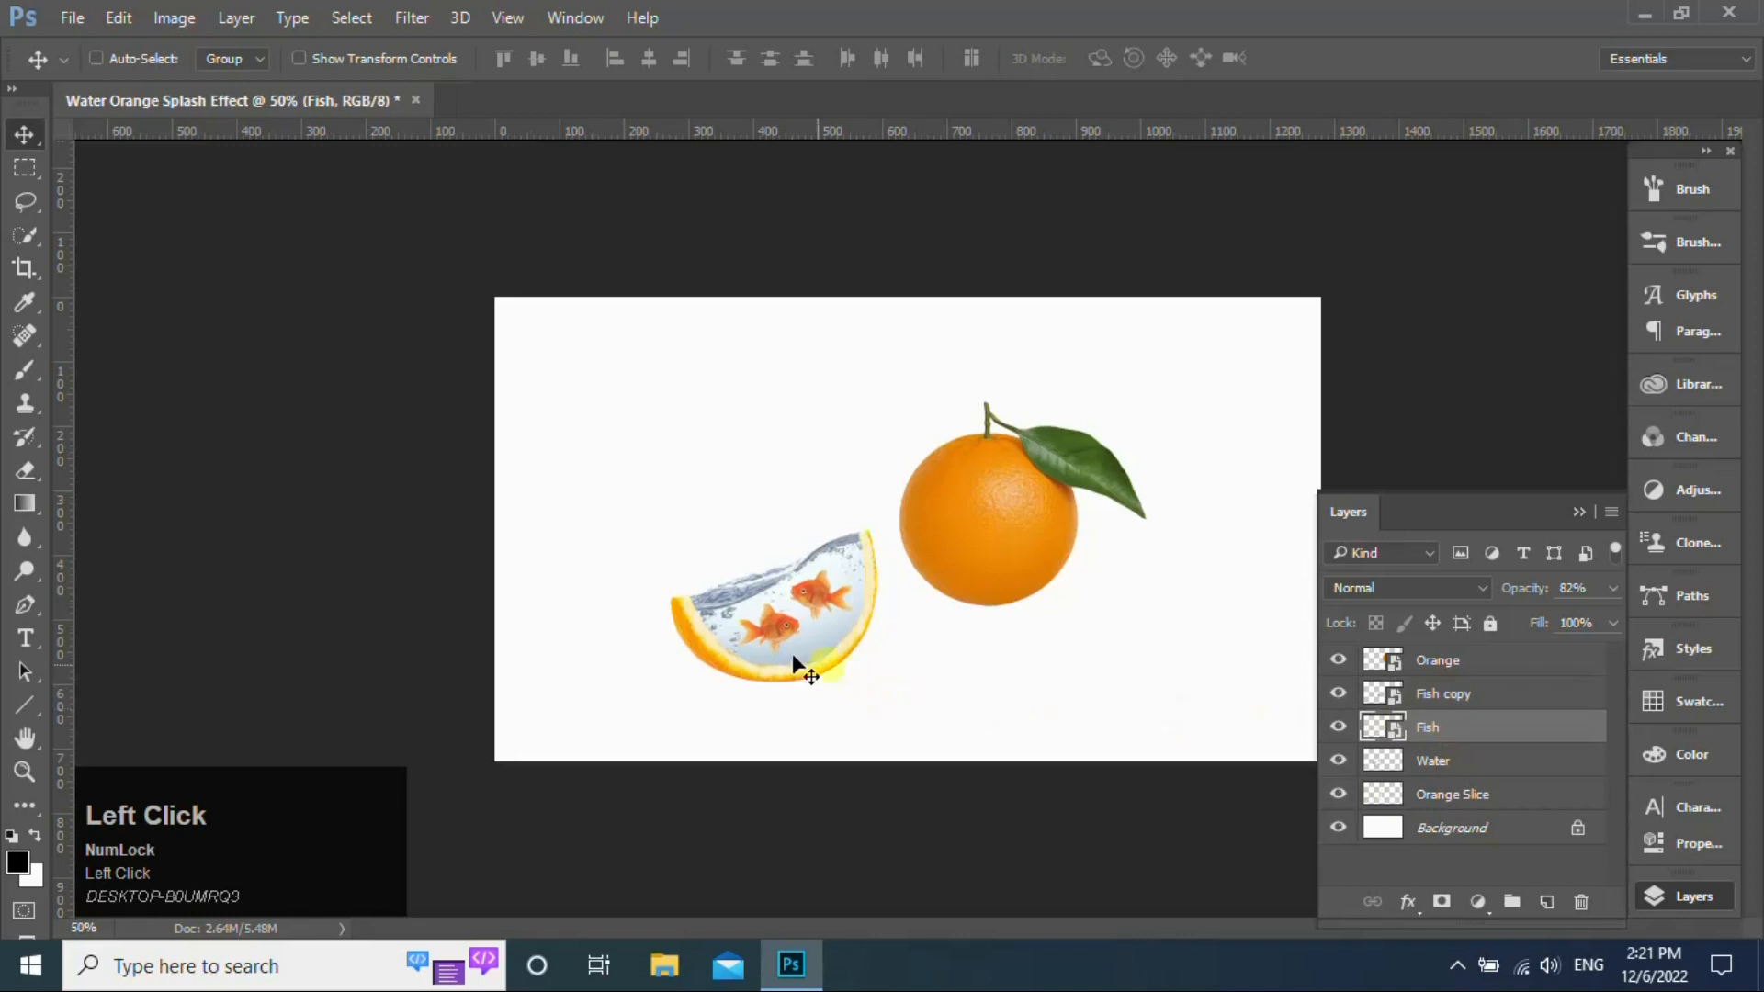
drag(778, 627, 770, 624)
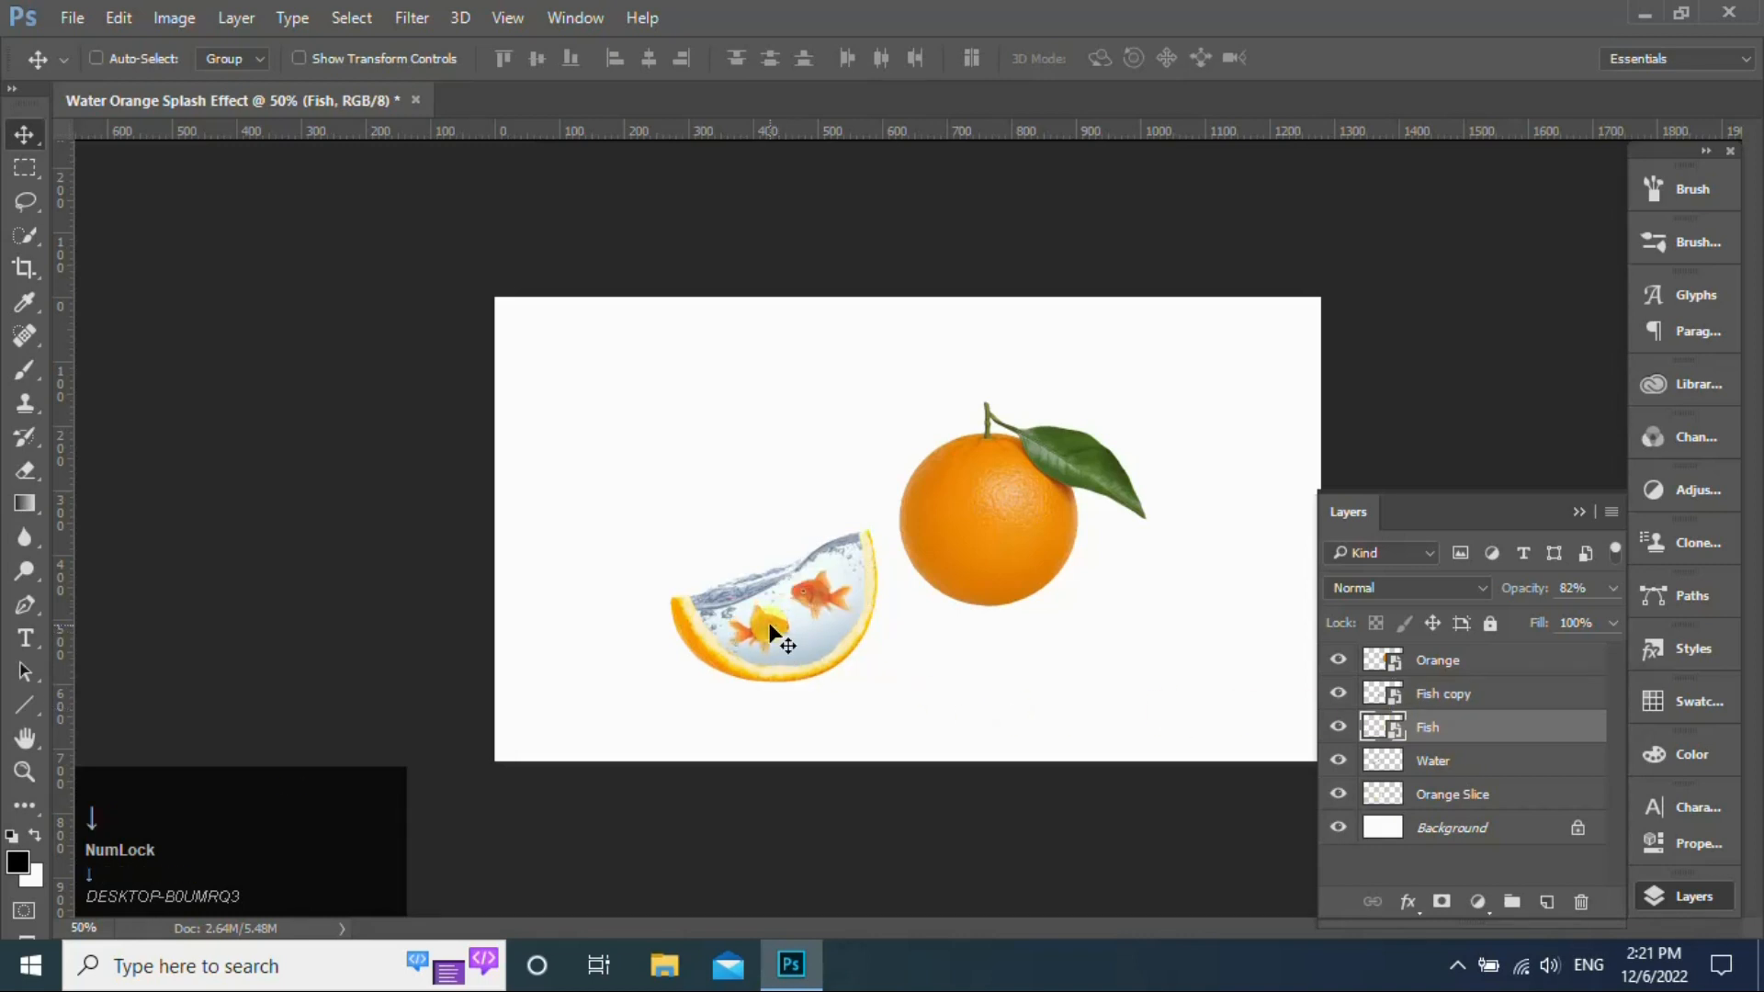
Add a new layer above the Orange layer and paint one soft black brush dab at the bottom edge of the orange slice
click(1461, 663)
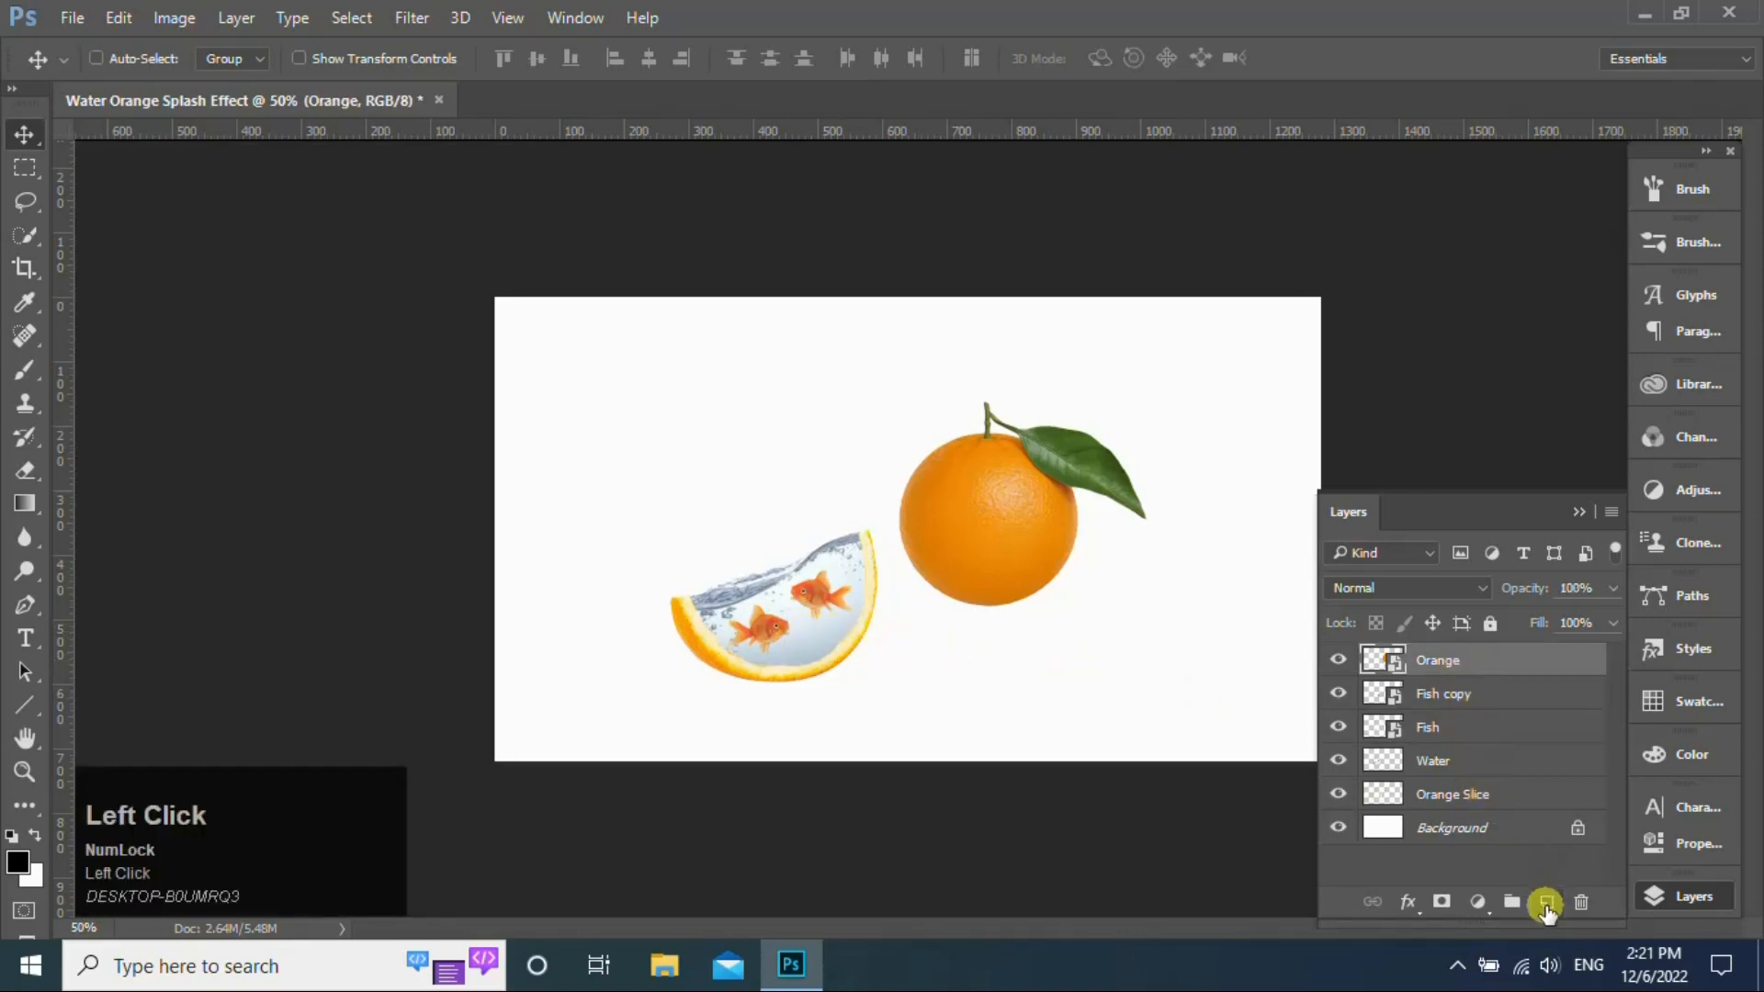
click(1546, 901)
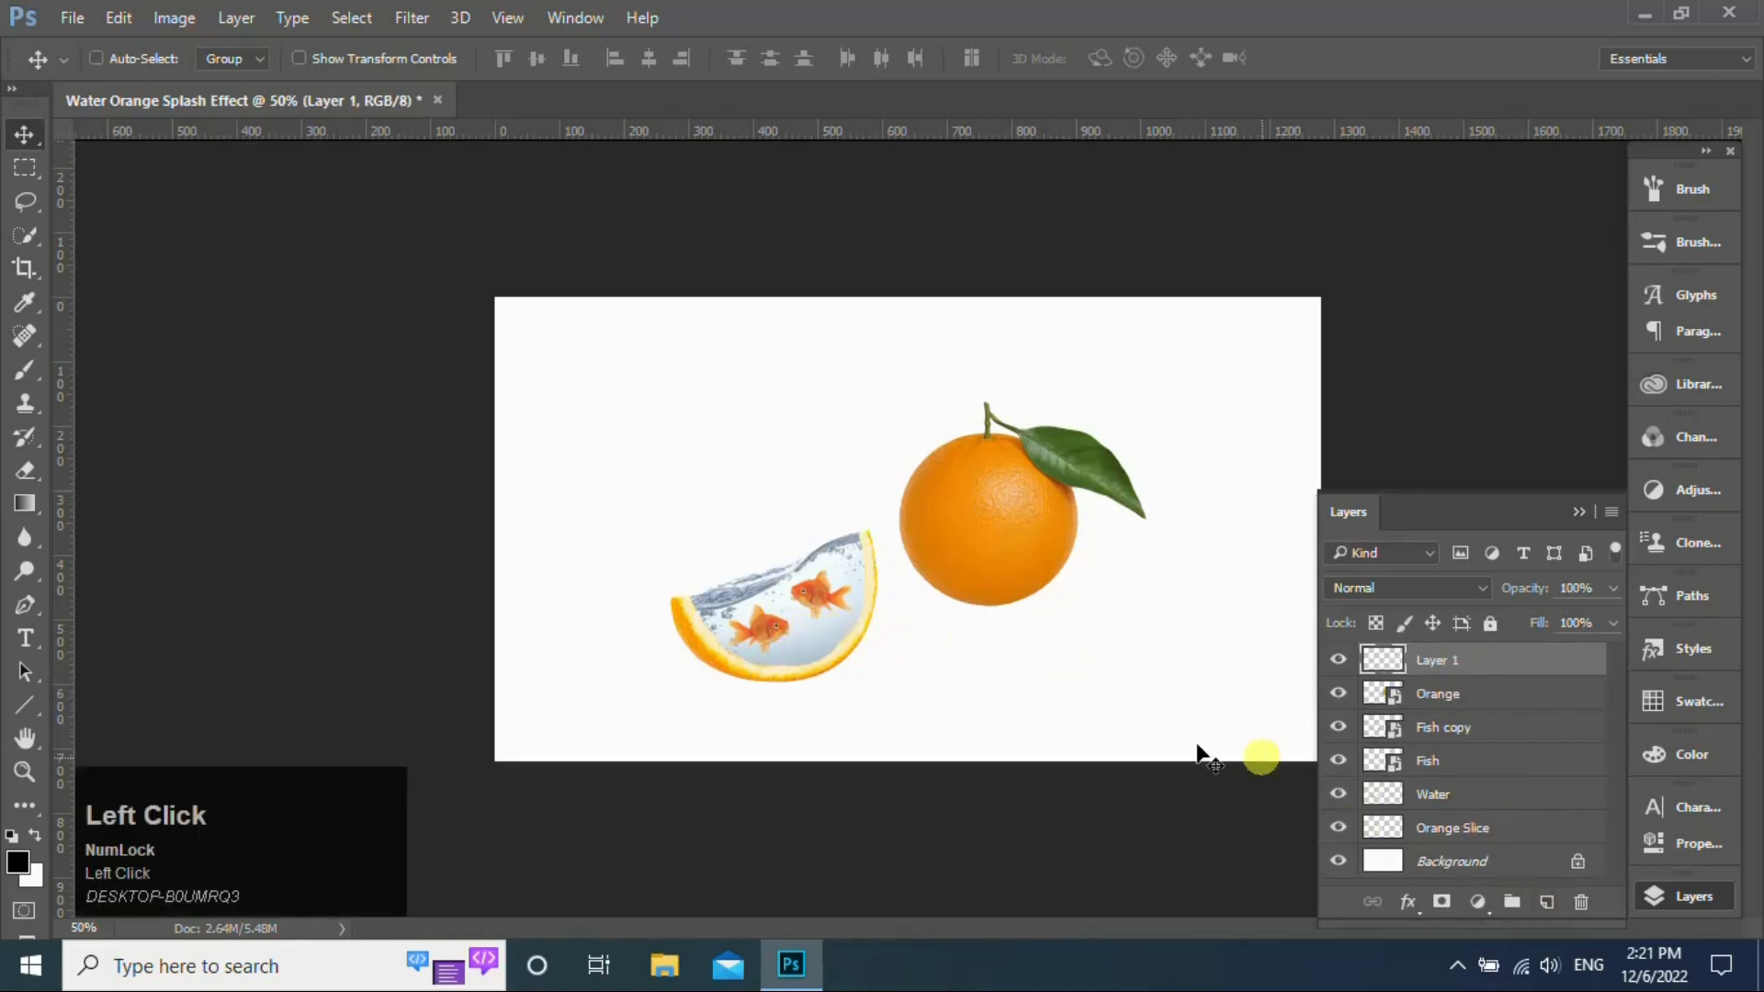
click(19, 369)
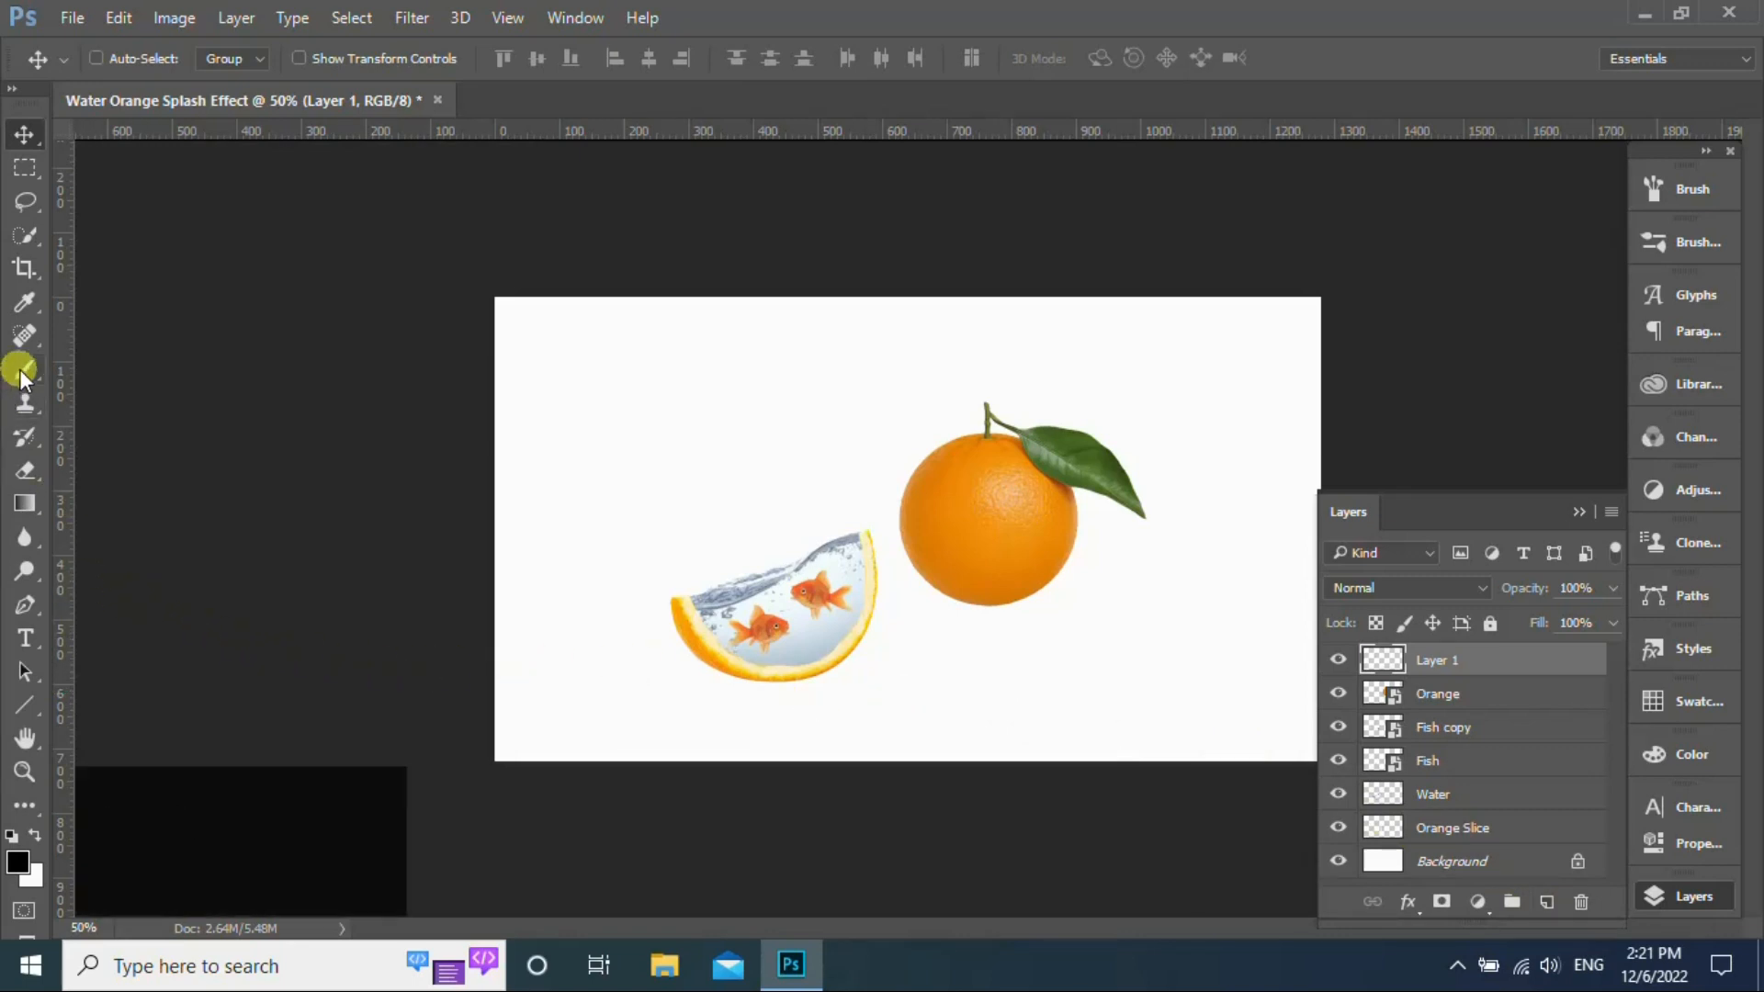
click(792, 681)
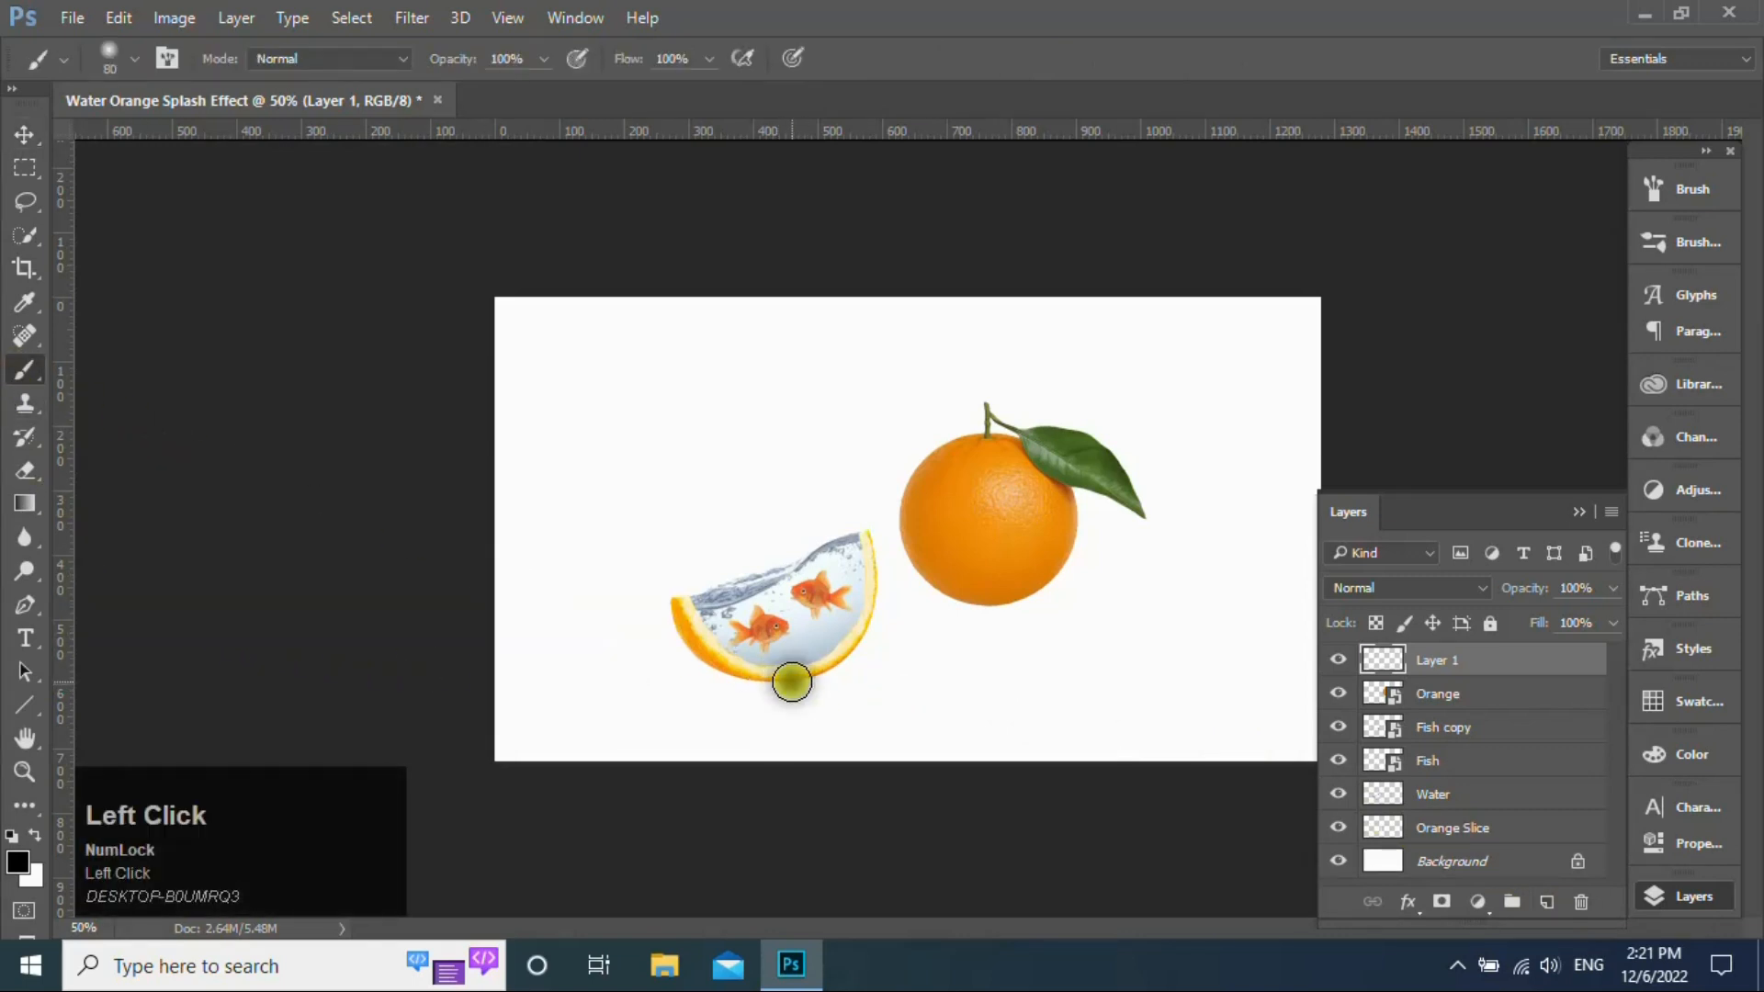
Transform the black dab into a flat shadow under the slice, about 217% wide and 48% high
click(24, 134)
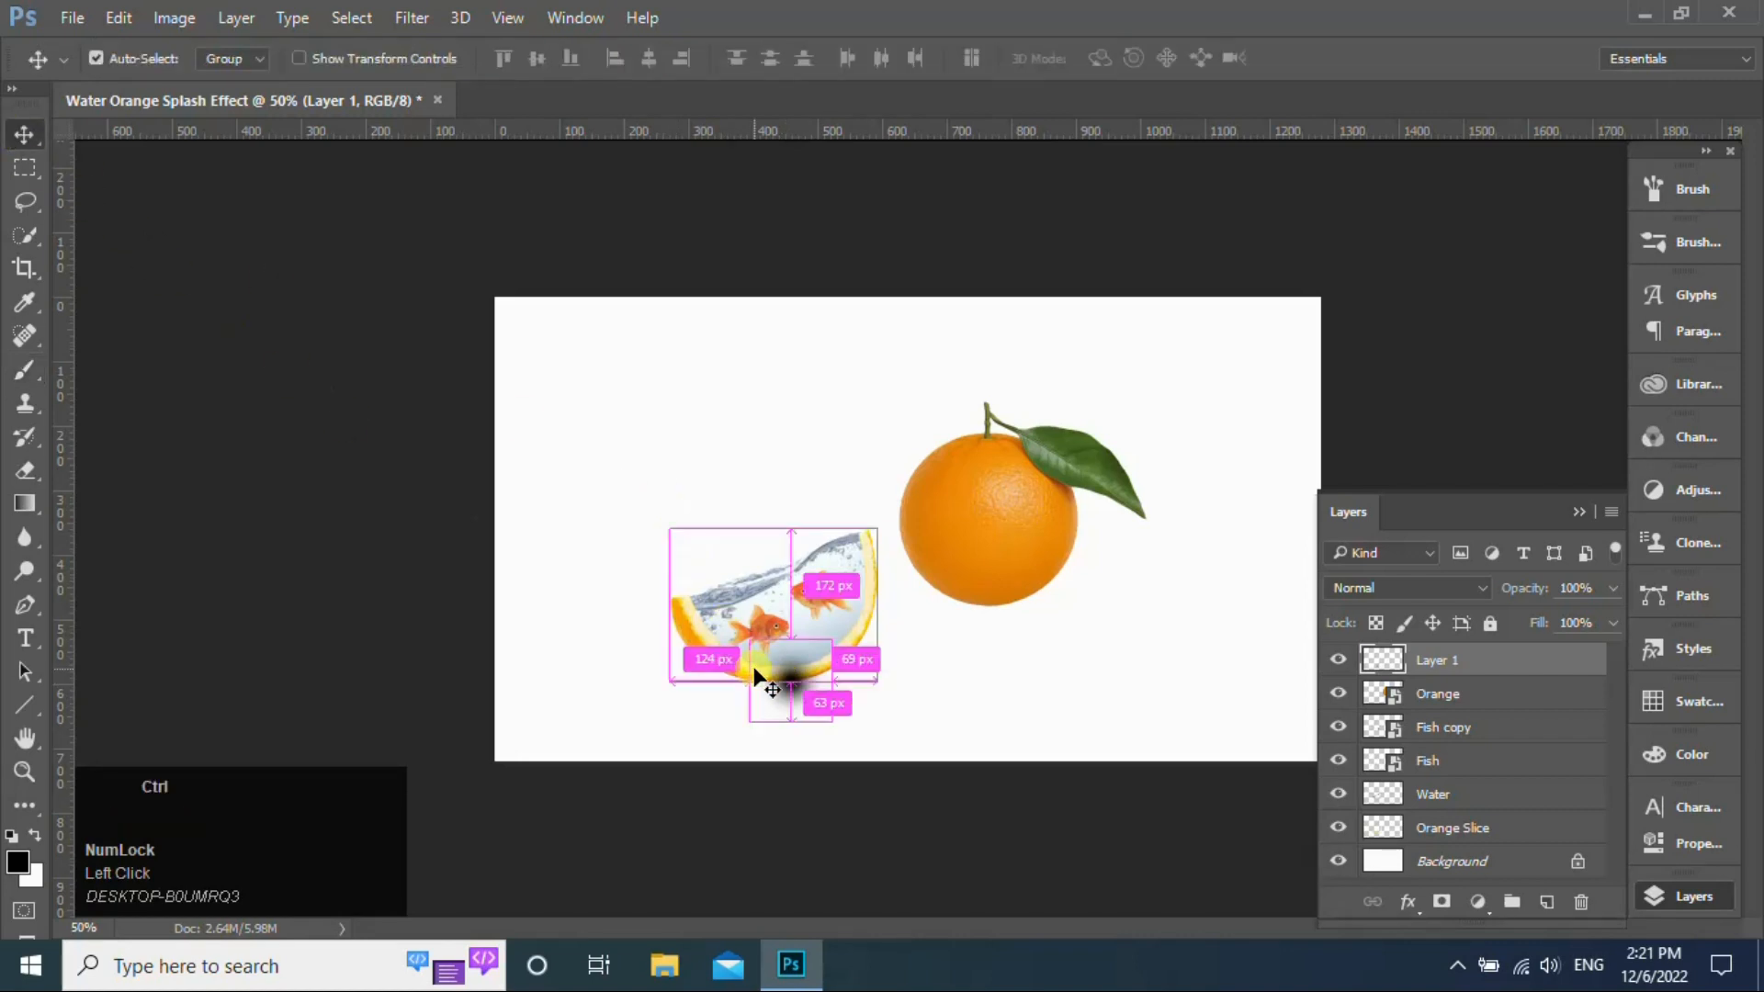
key(ctrl+t)
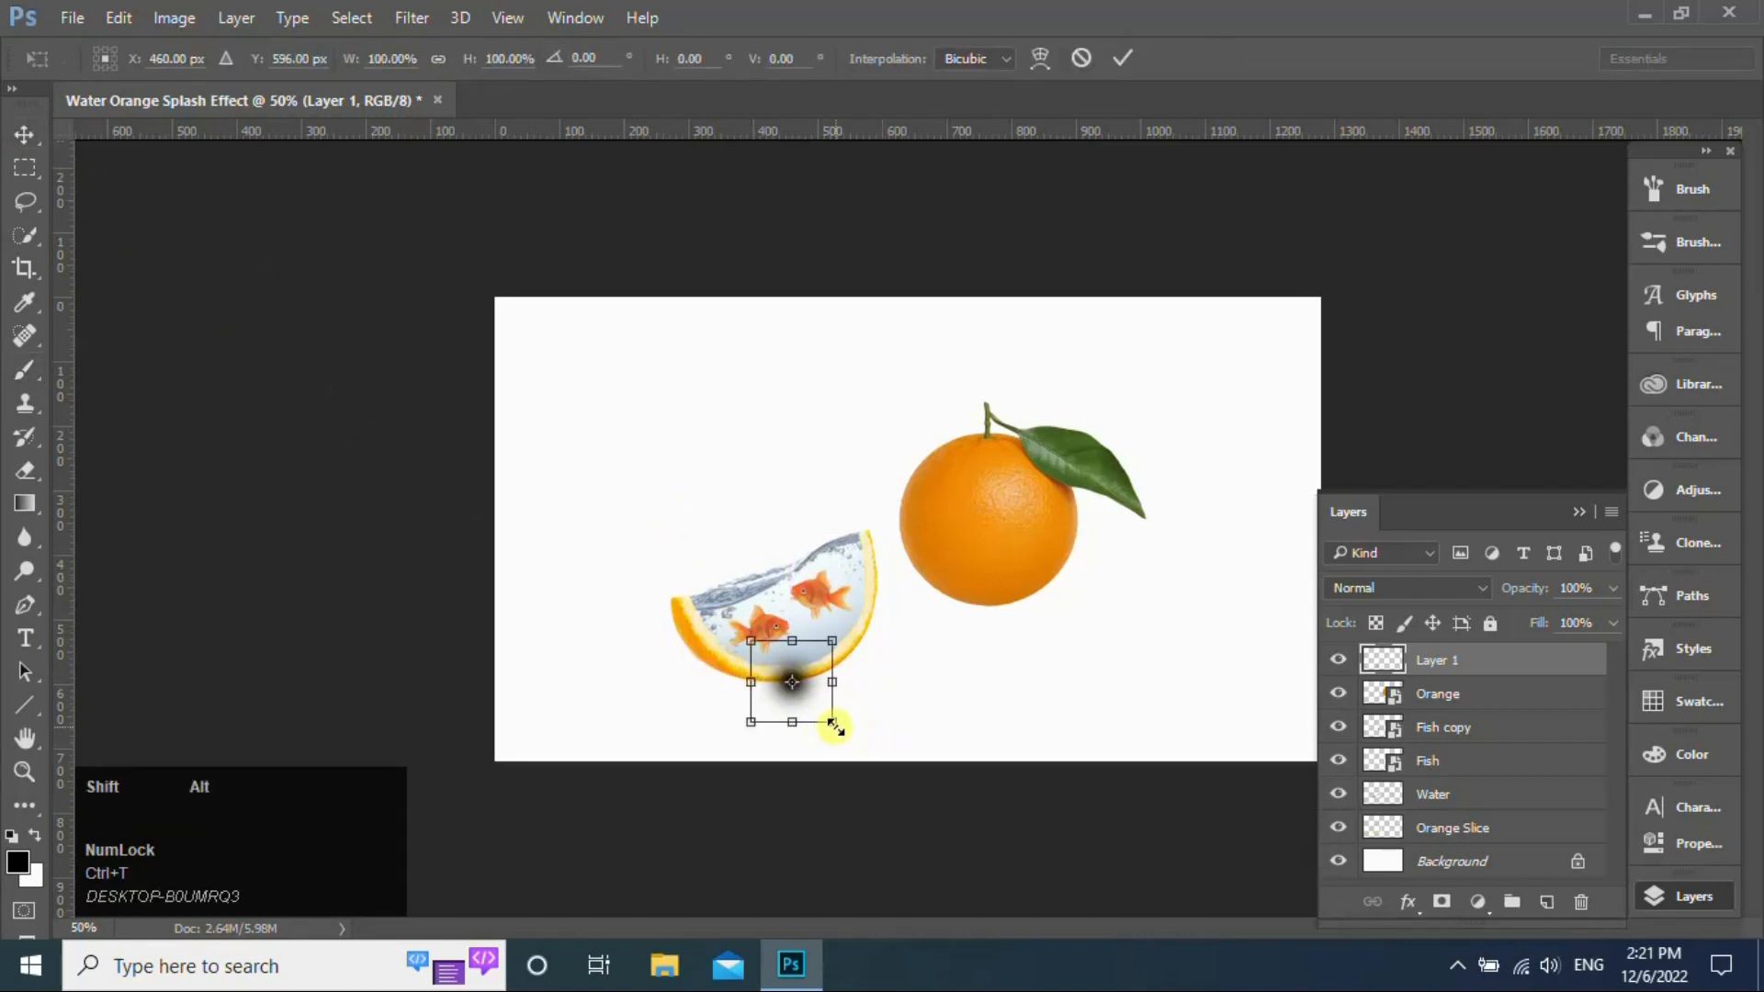
mouse_move(832, 723)
mouse_down()
mouse_move(867, 733)
mouse_move(855, 744)
mouse_up()
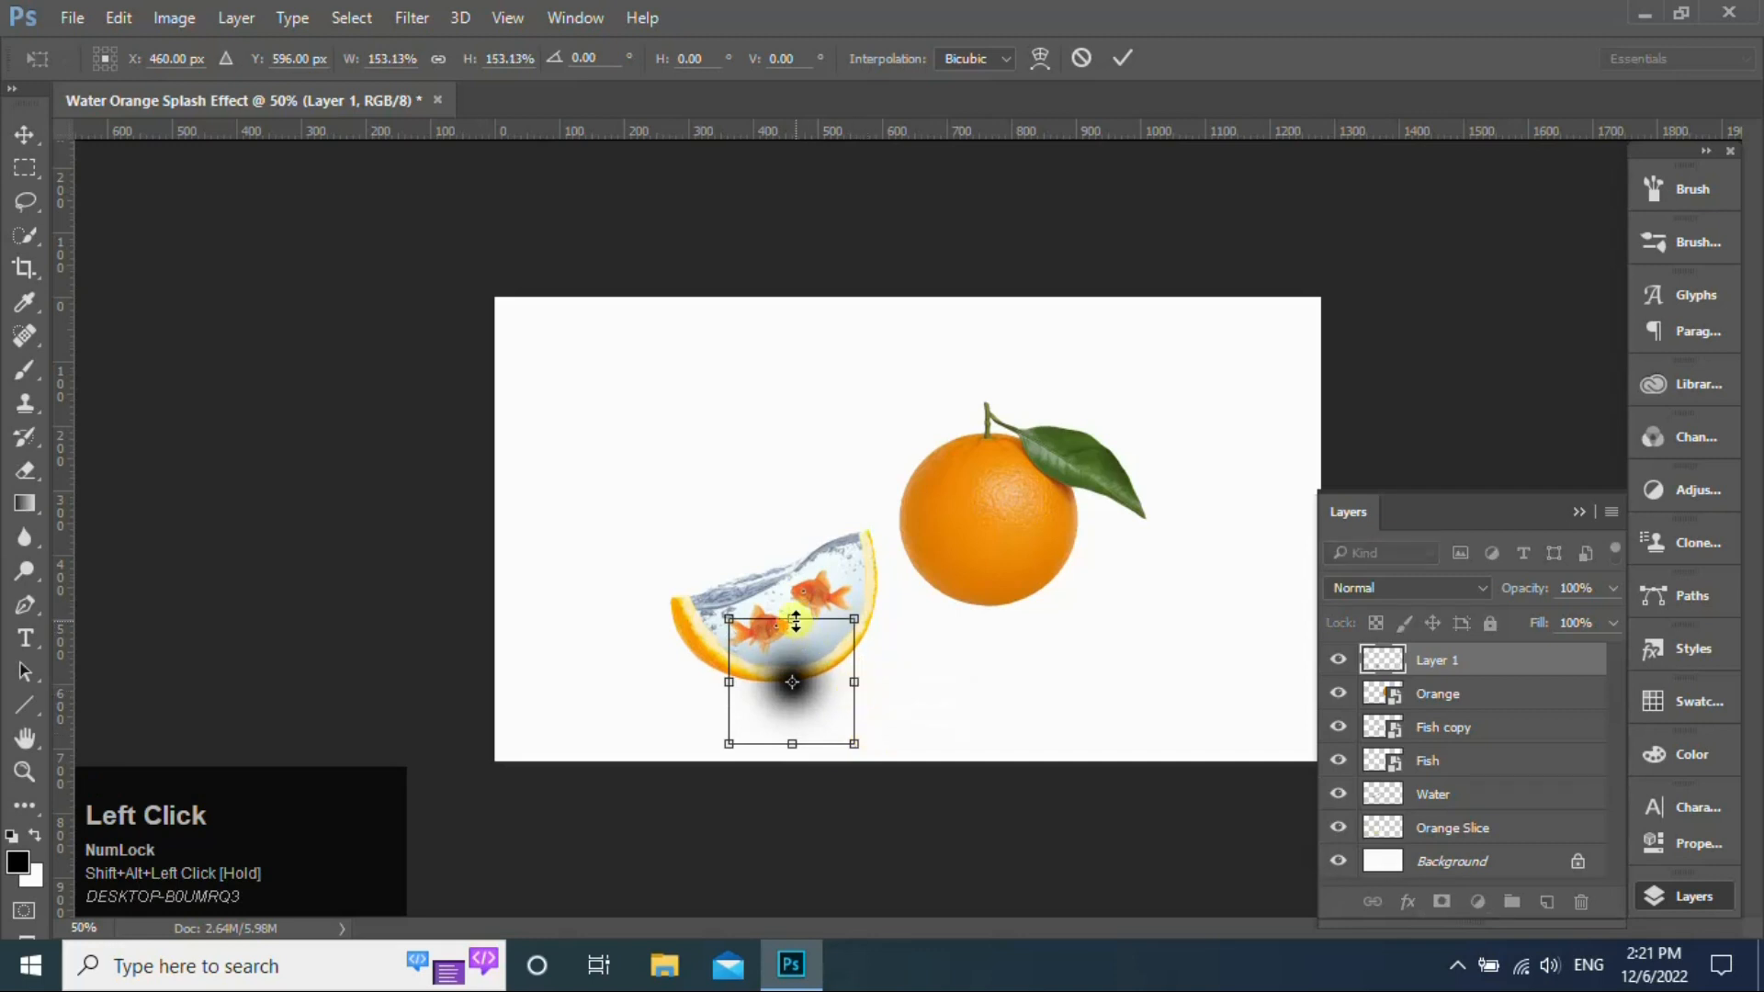
mouse_move(796, 622)
mouse_down()
mouse_move(792, 602)
mouse_move(792, 705)
mouse_move(913, 727)
mouse_move(840, 709)
mouse_move(835, 686)
mouse_up()
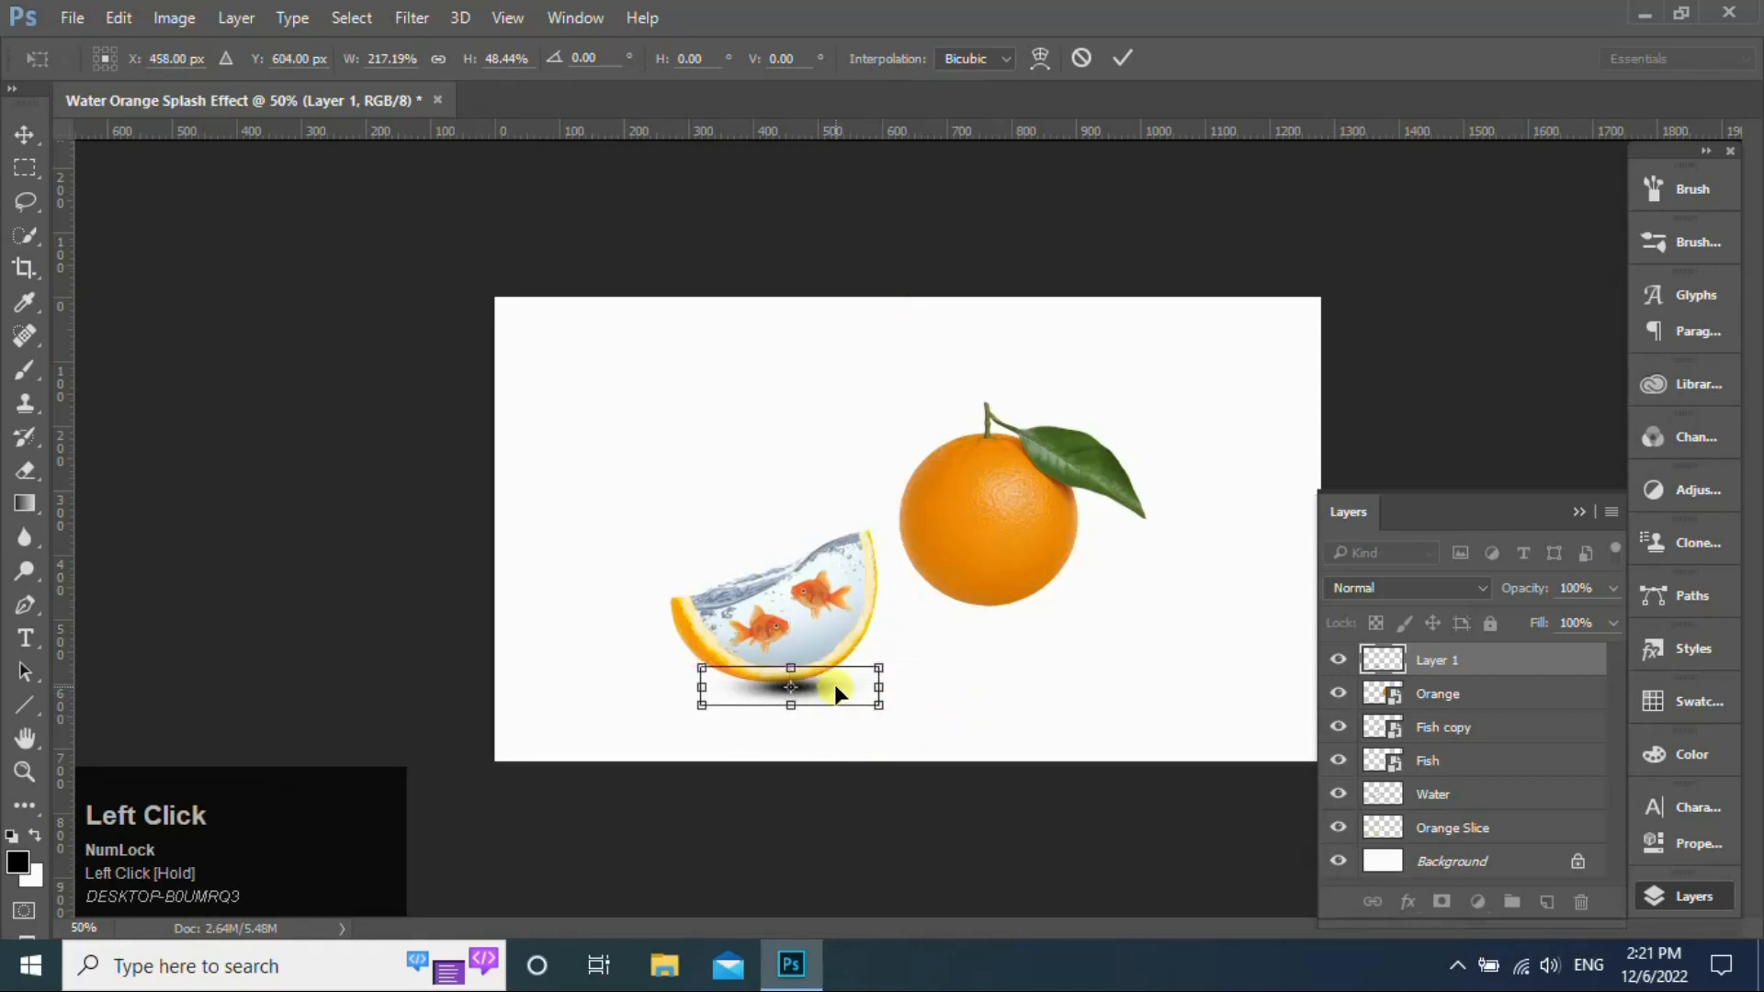
key(Return)
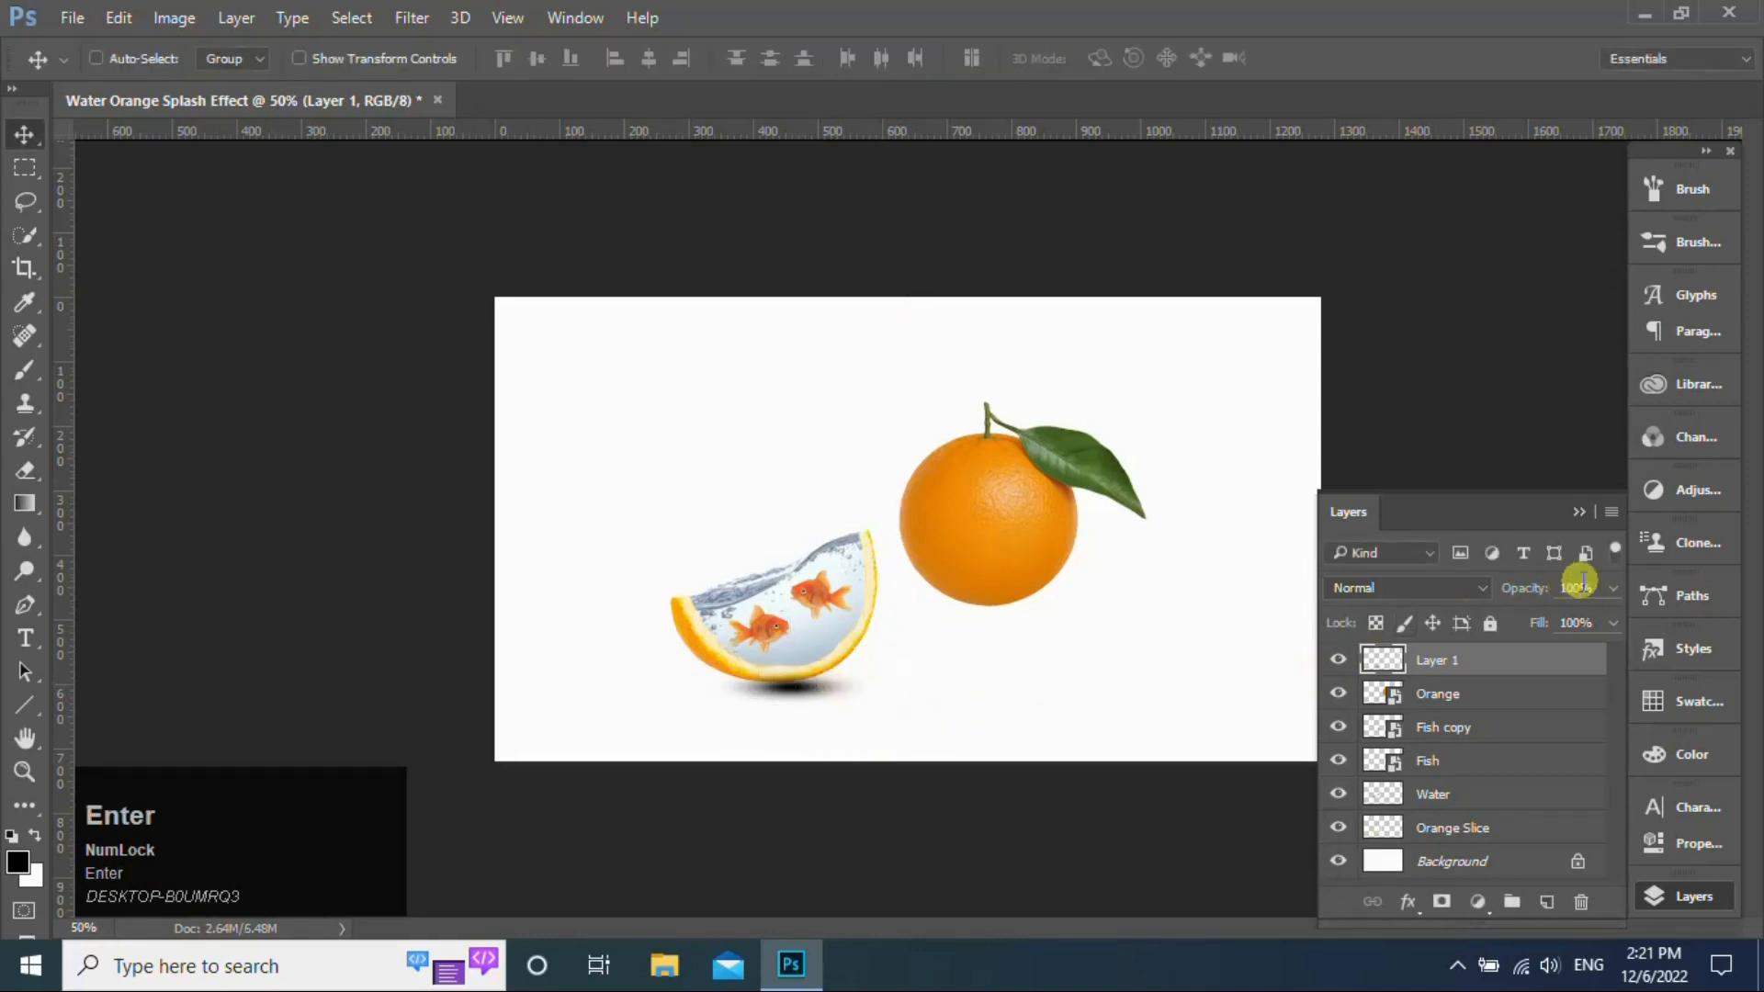
Lower the opacity of the slice's shadow layer to 80%
click(1612, 588)
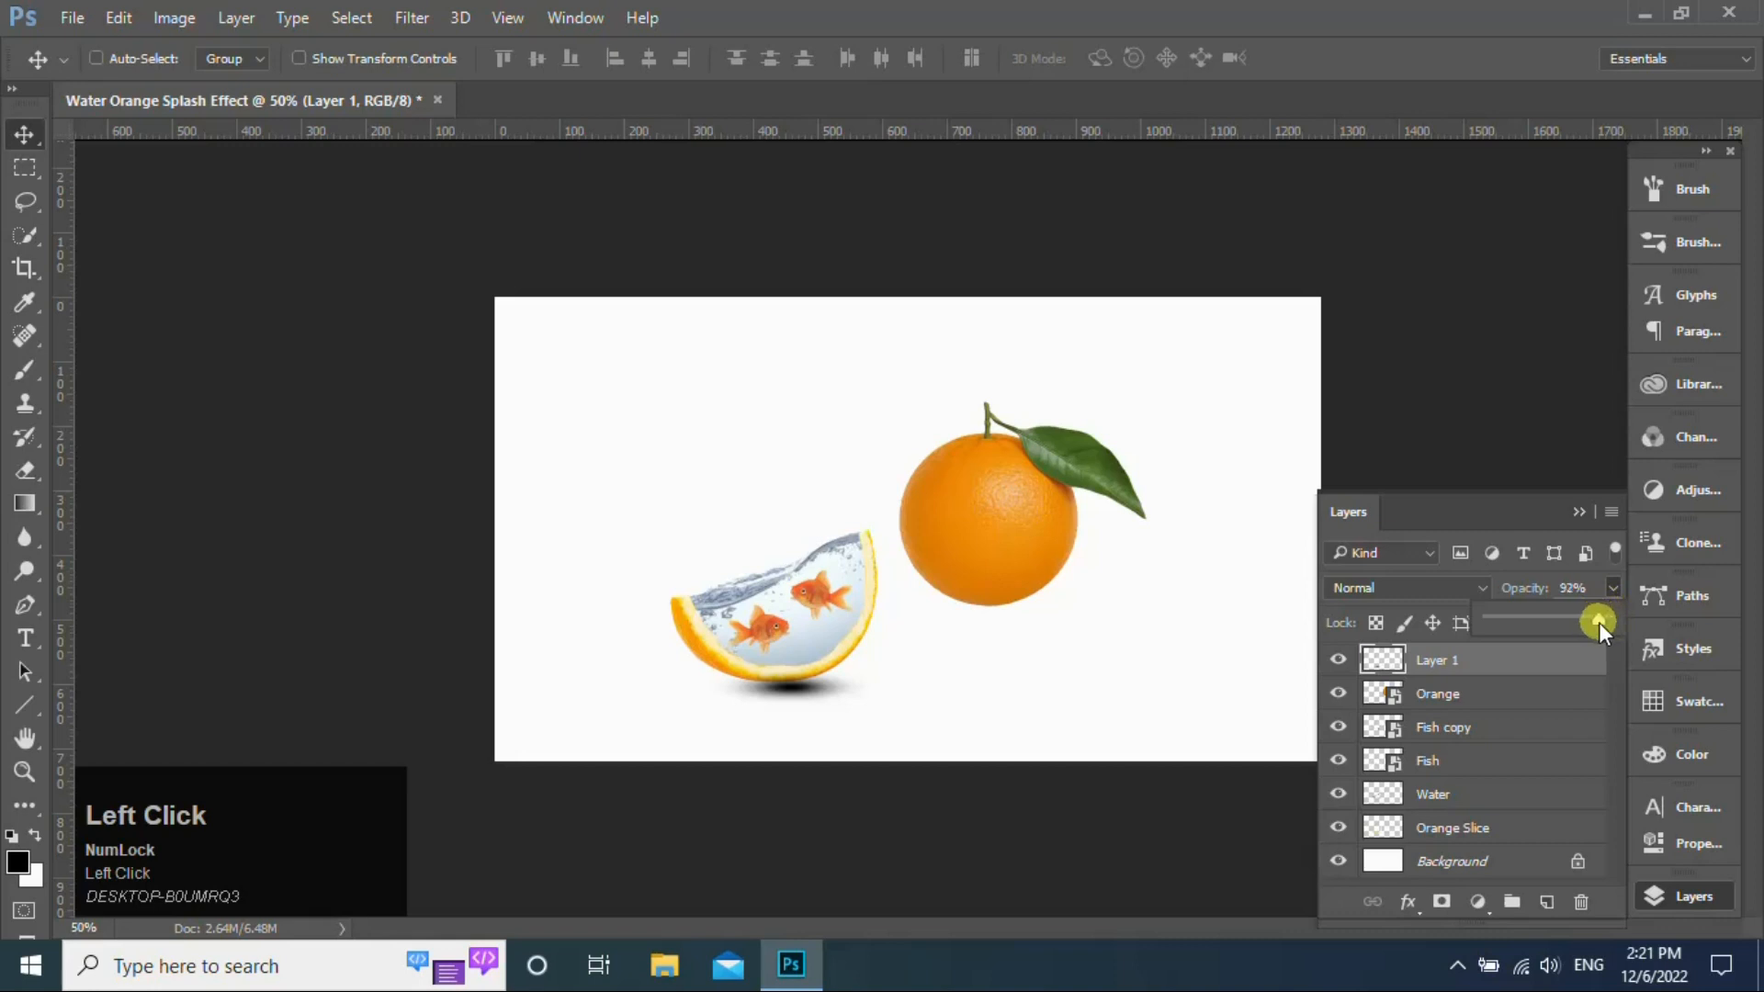
drag(1599, 621, 1593, 621)
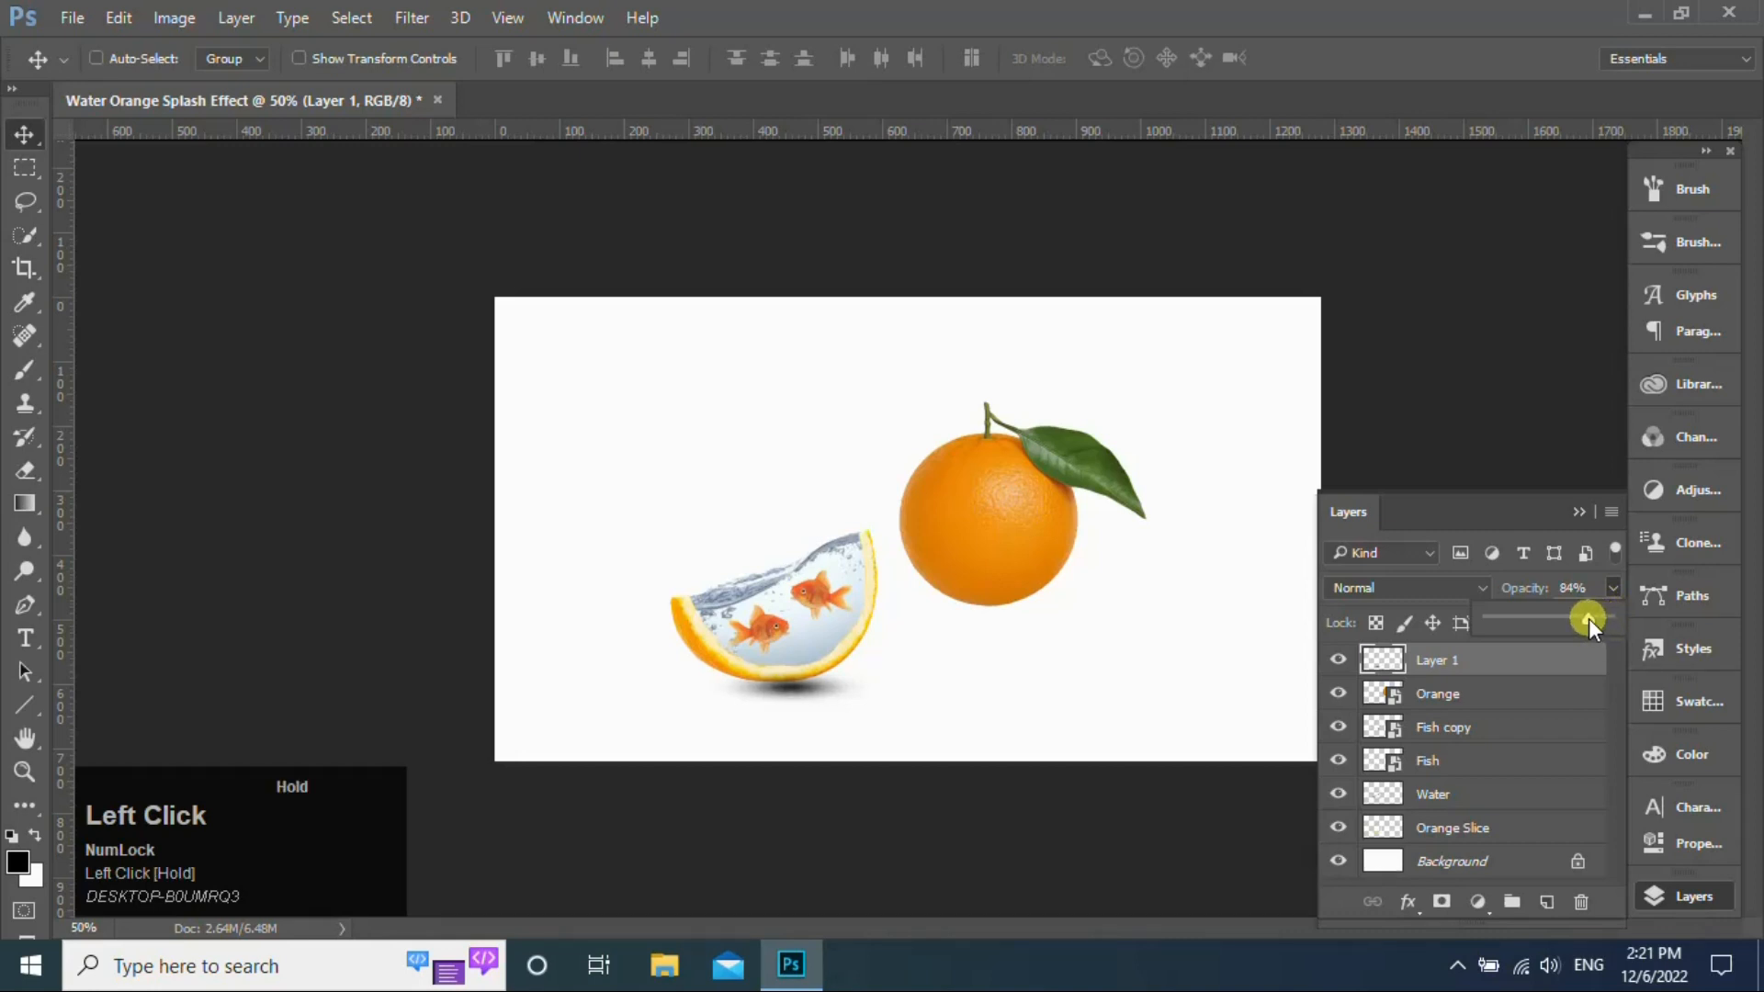
drag(1585, 619, 1585, 619)
Rotate the slice's shadow slightly counter-clockwise and nudge it into place beneath the peel
key(ctrl+t)
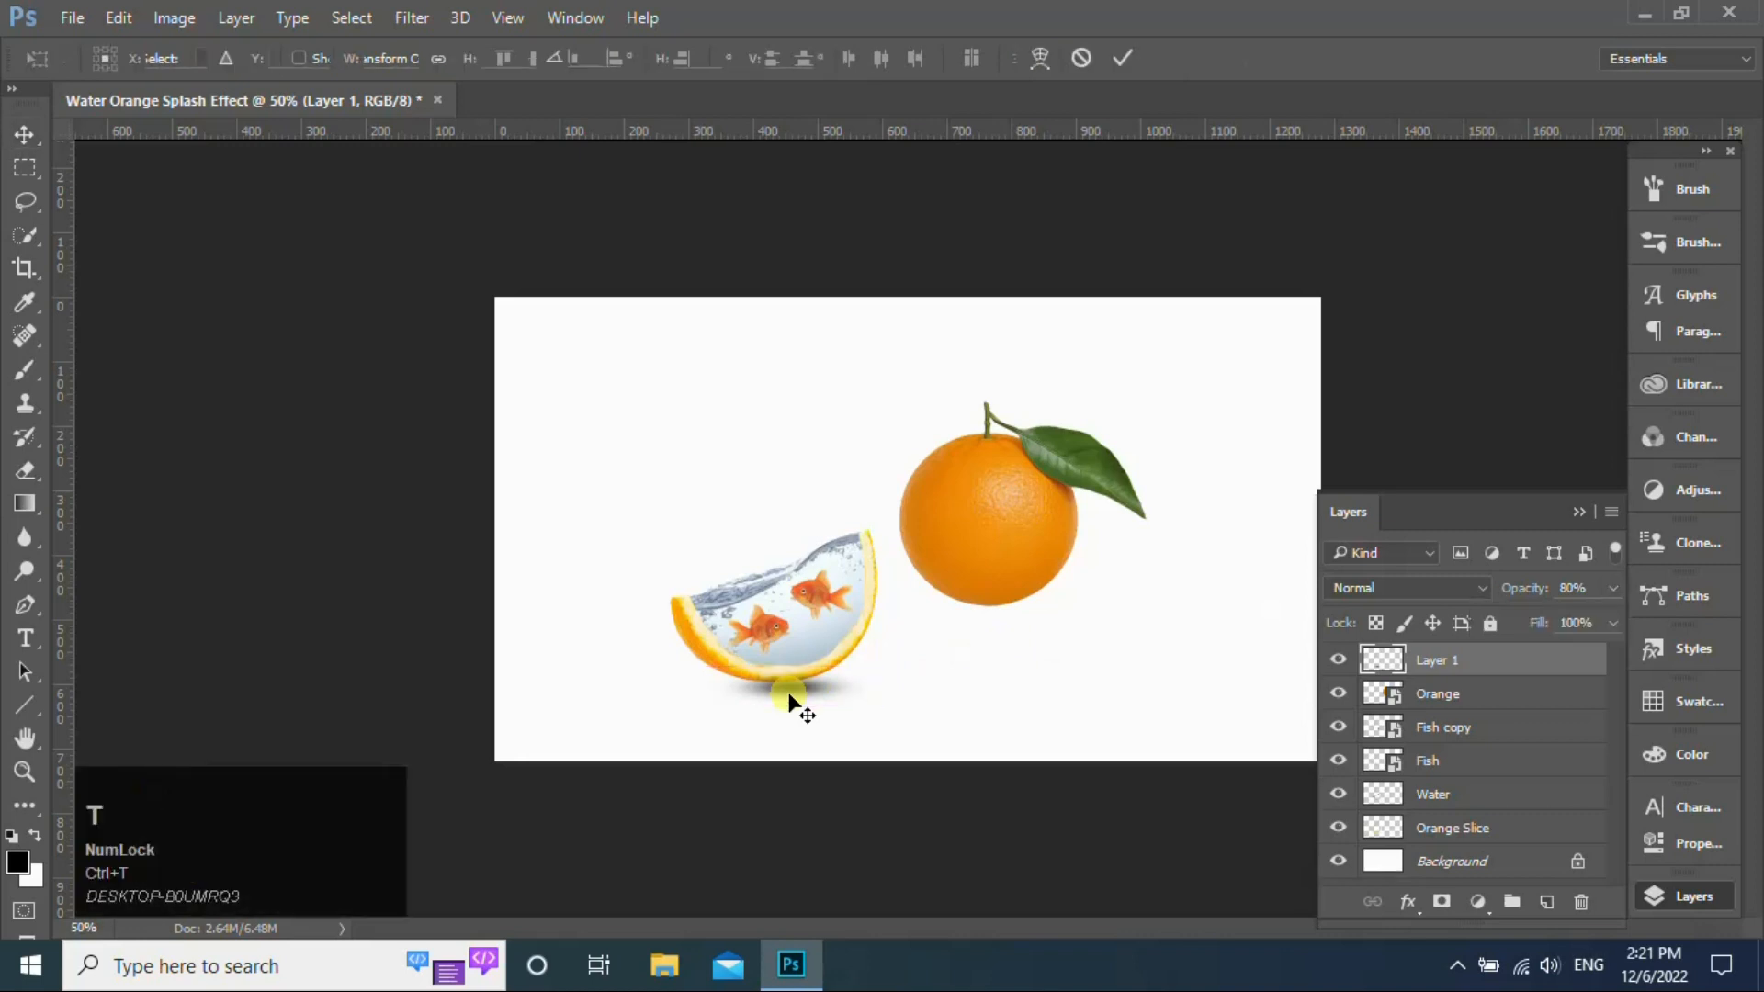
drag(881, 723, 829, 680)
key(Return)
key(Up)
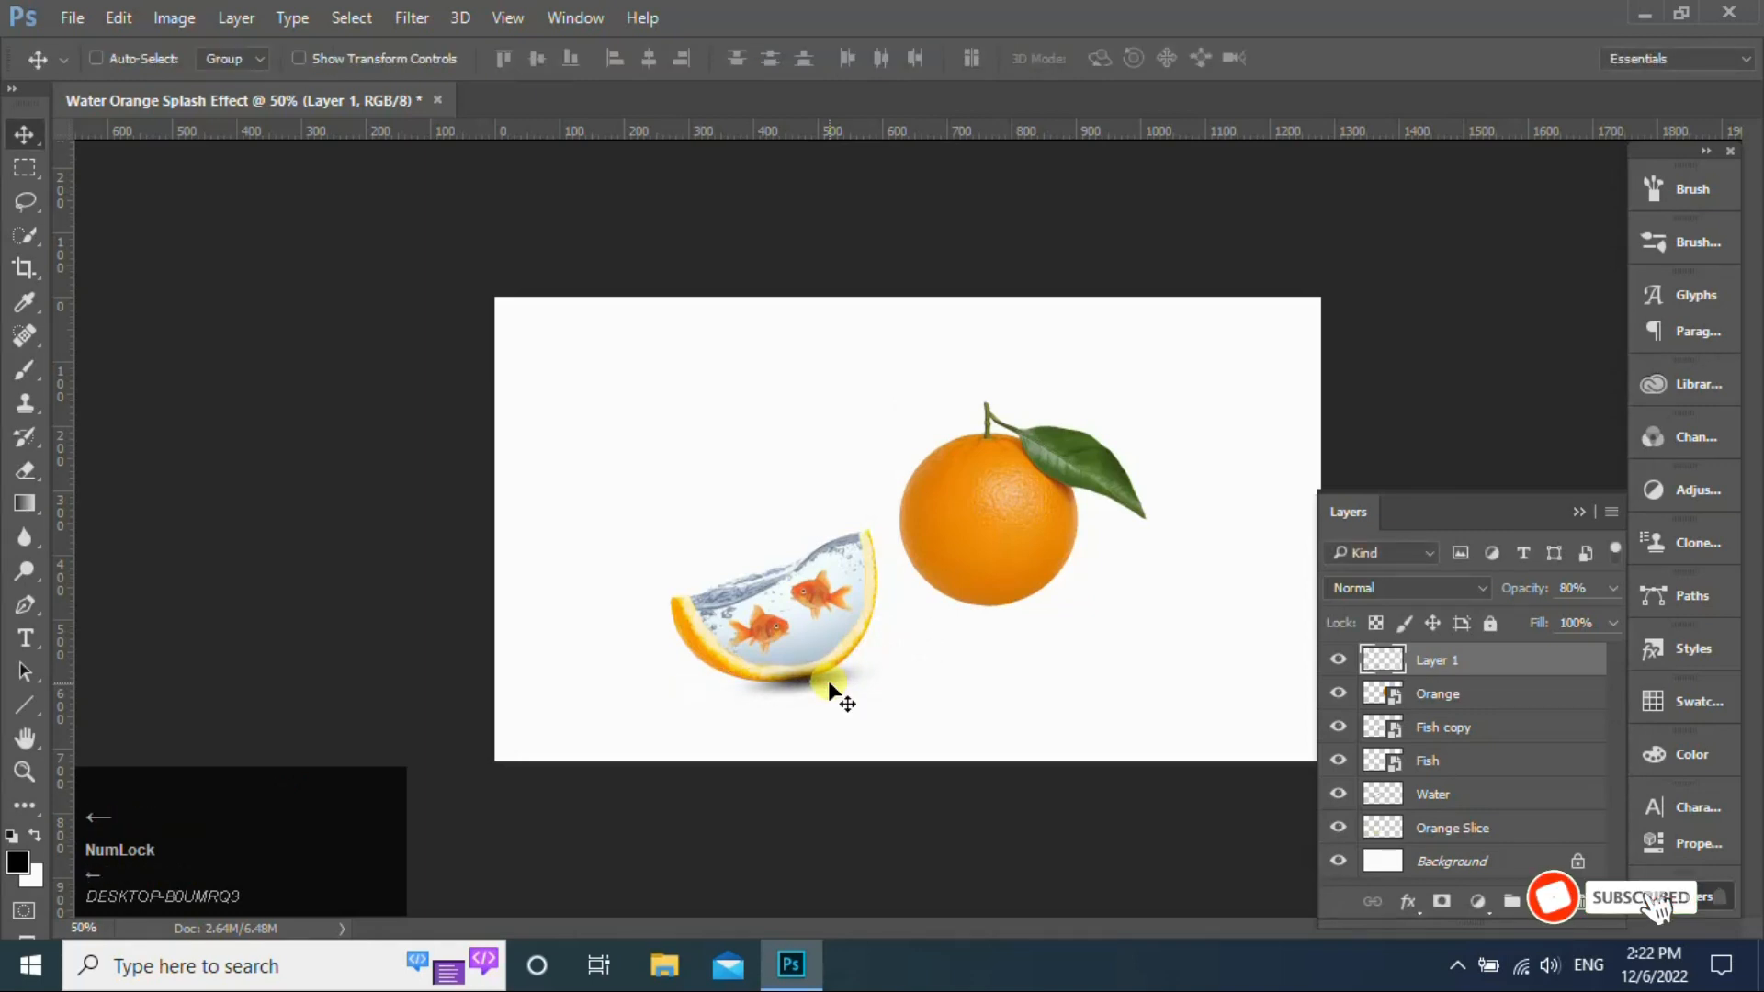
key(Down)
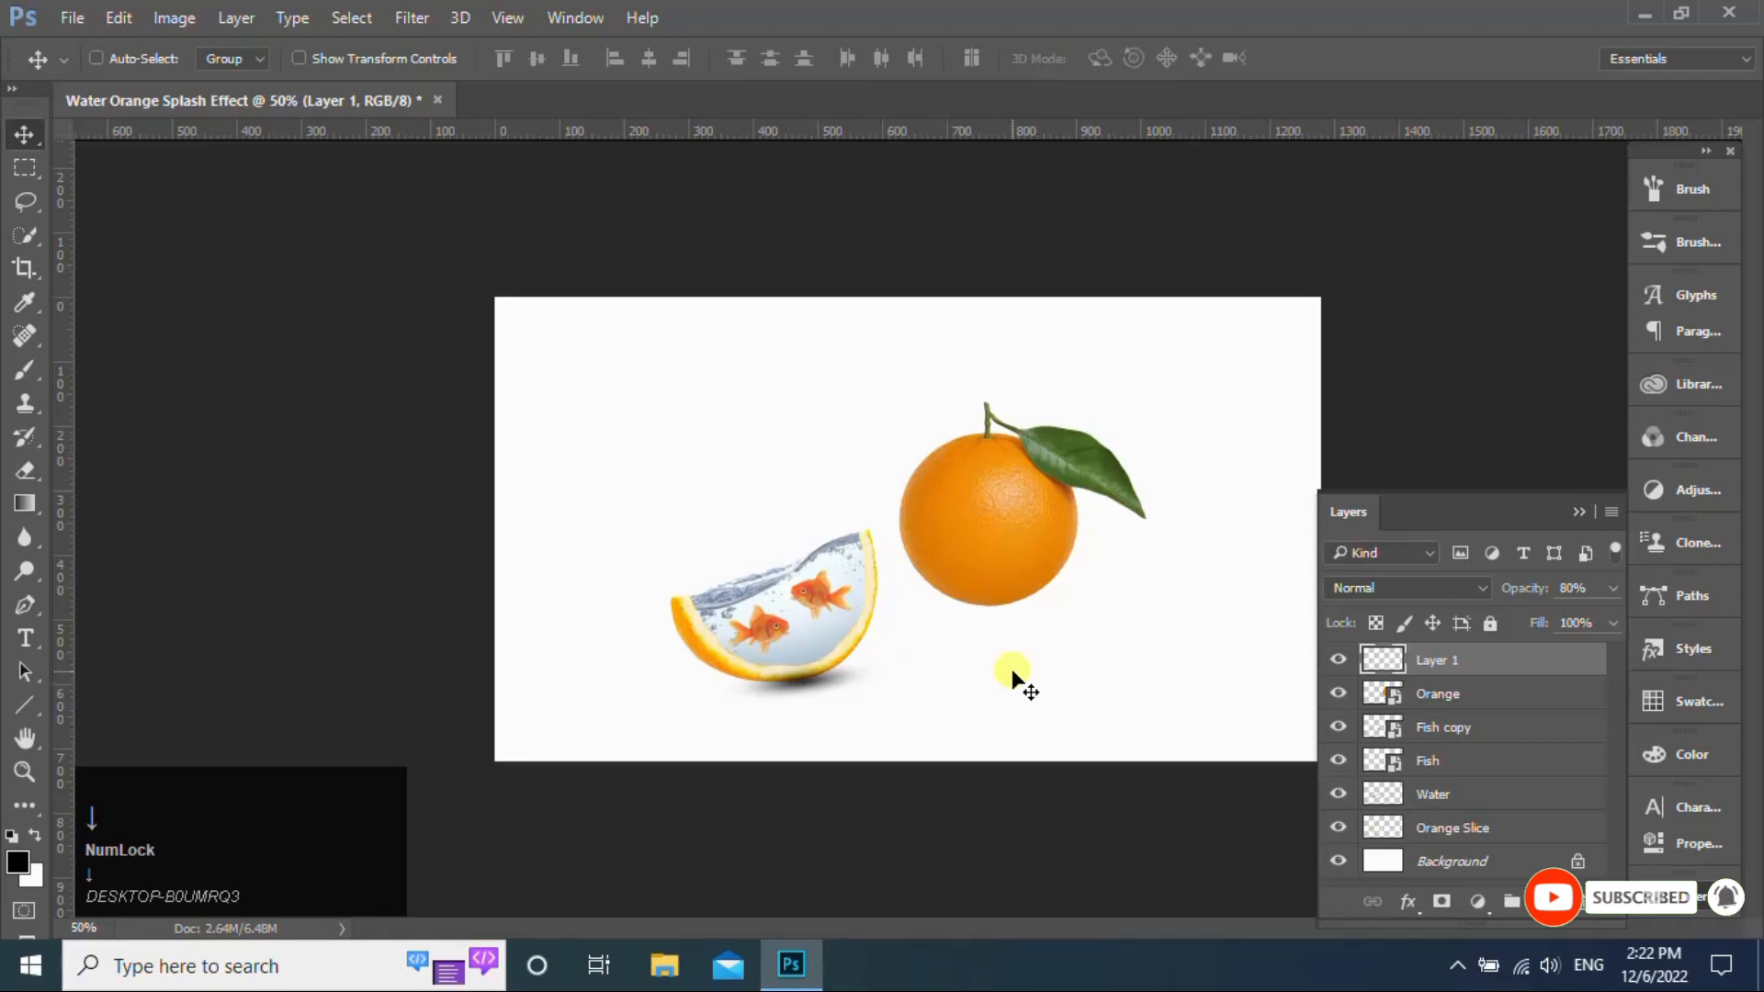
key(Left)
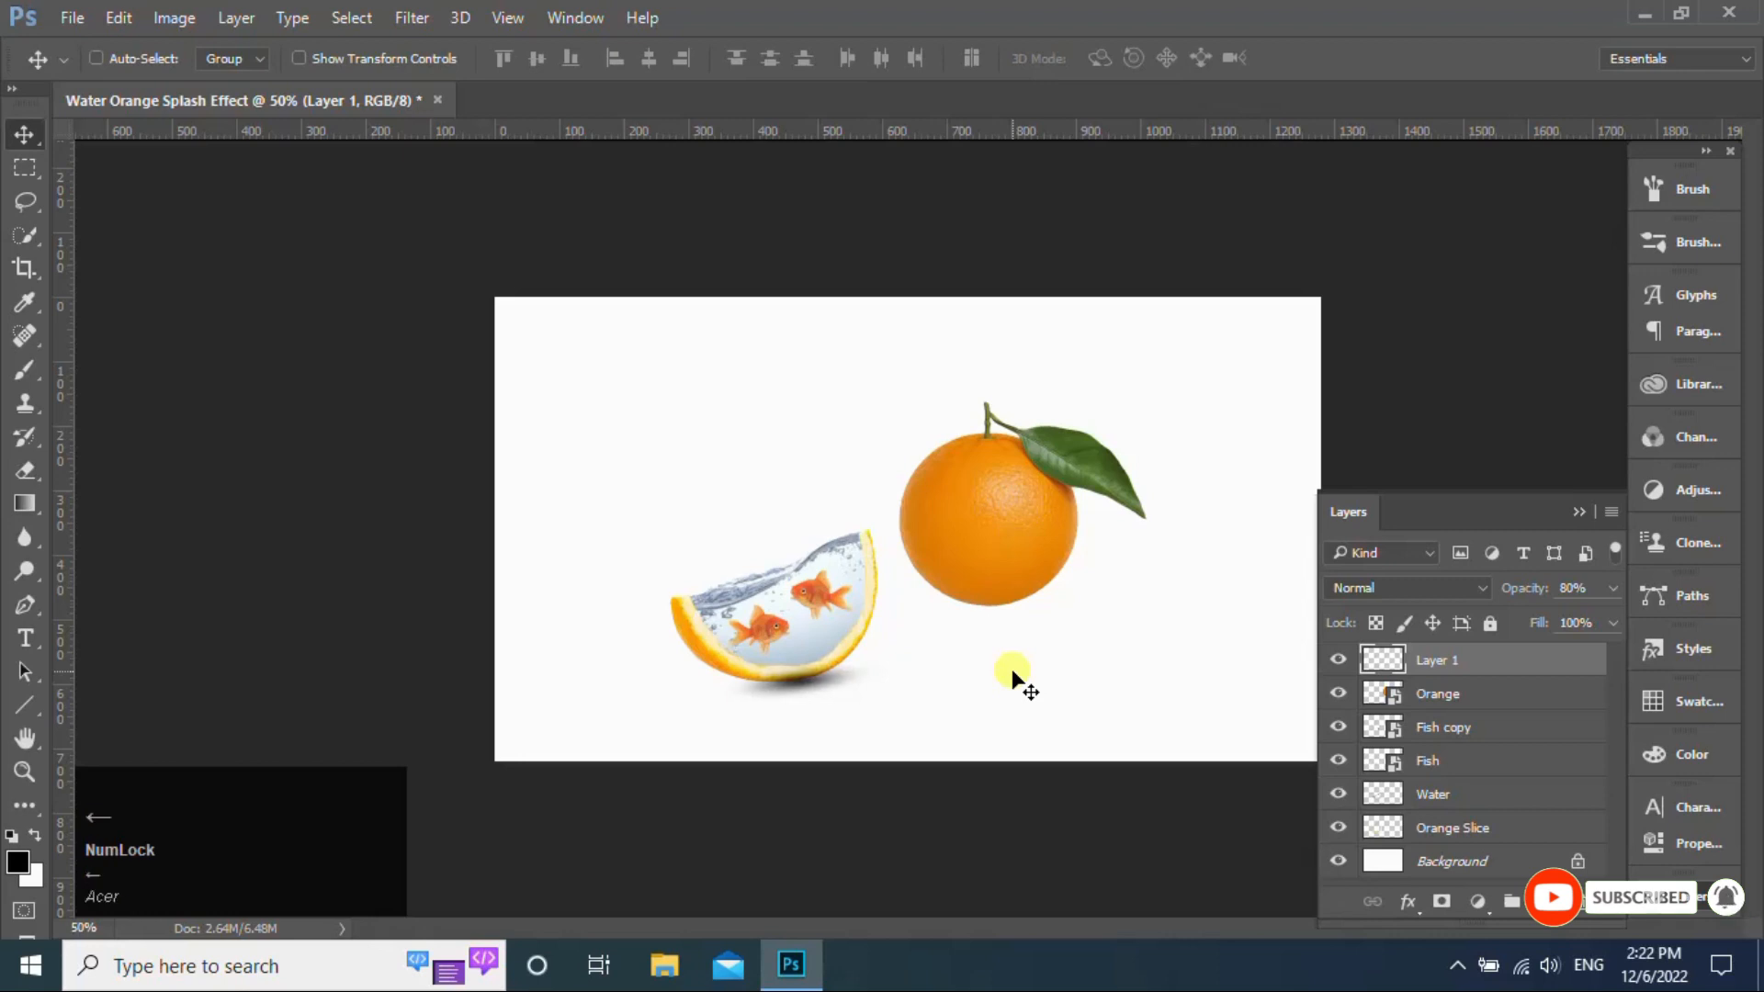
Add a new layer above Layer 1 and paint one soft black brush dab at the bottom edge of the whole orange
click(1548, 903)
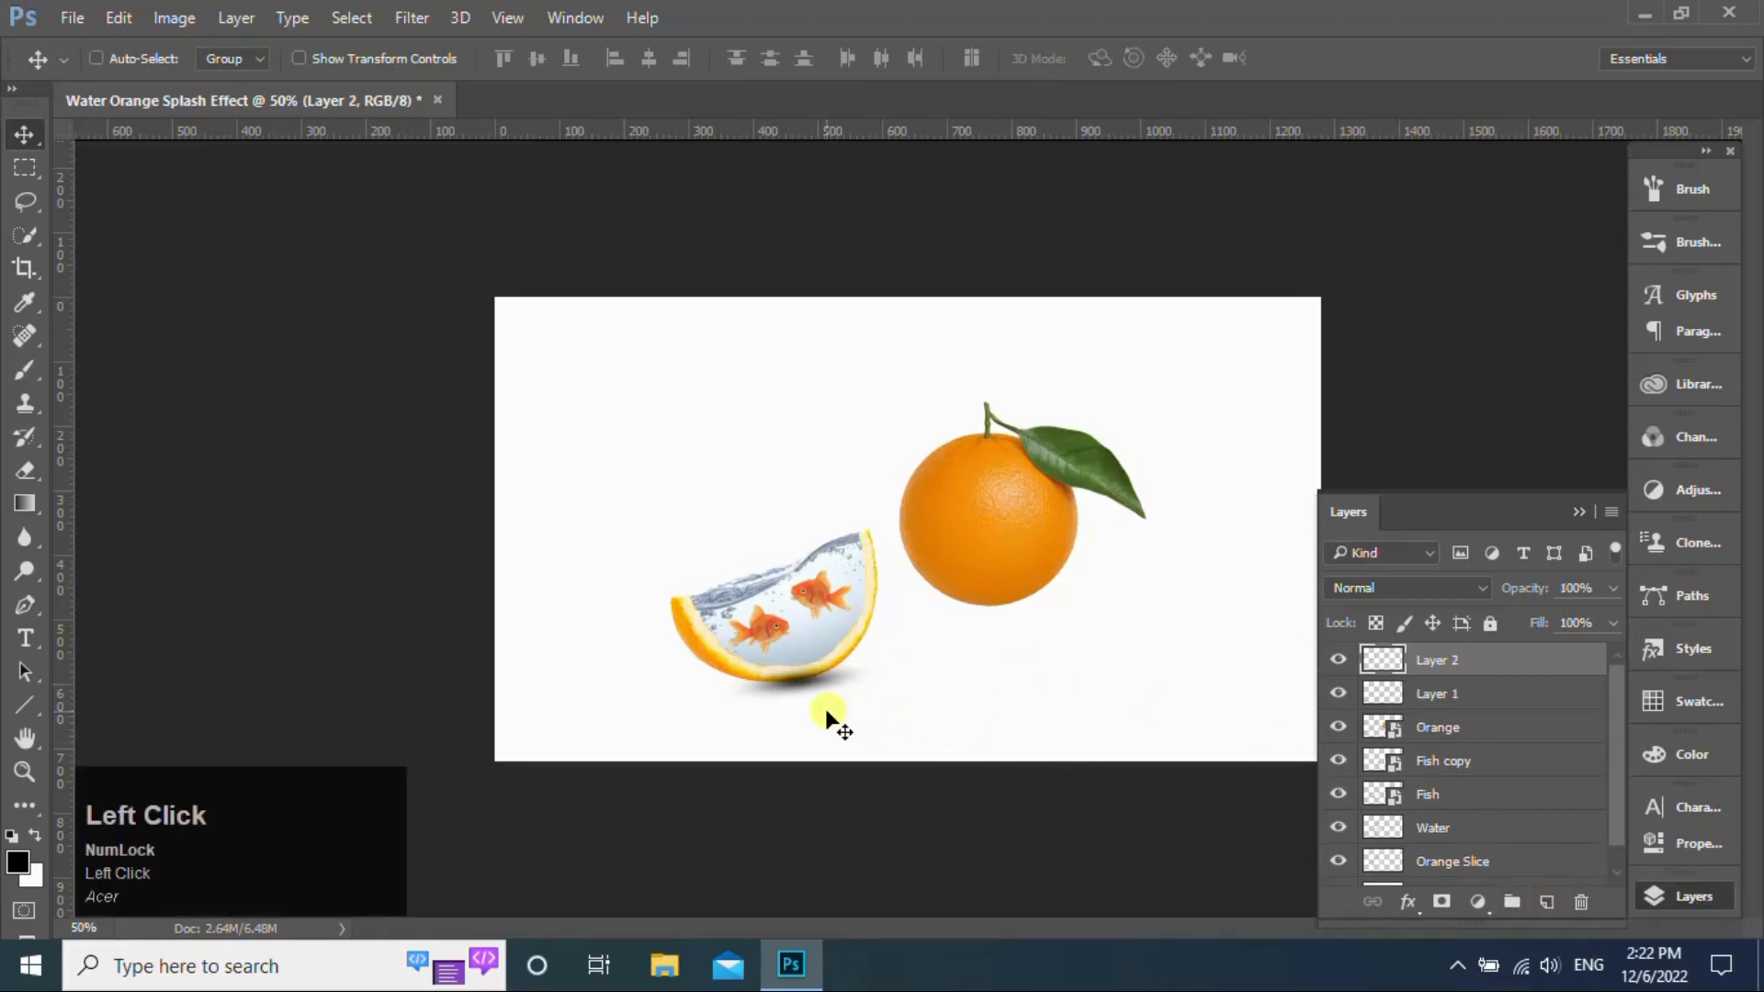
key(b)
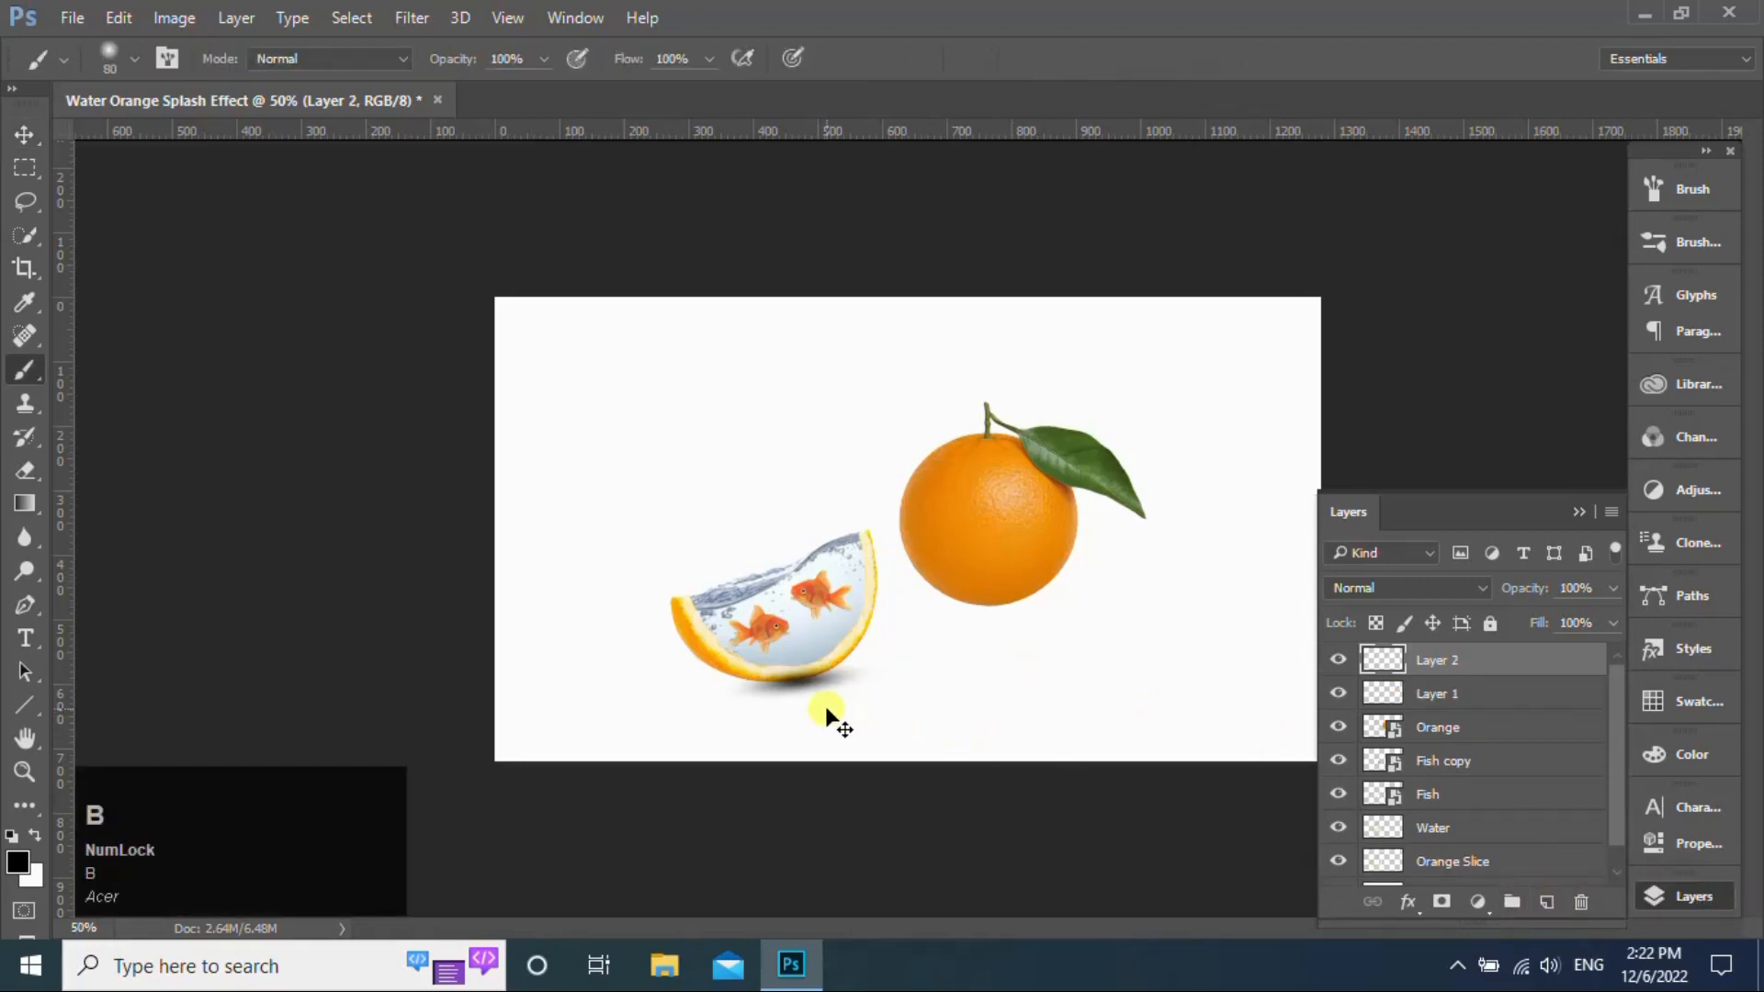
click(988, 613)
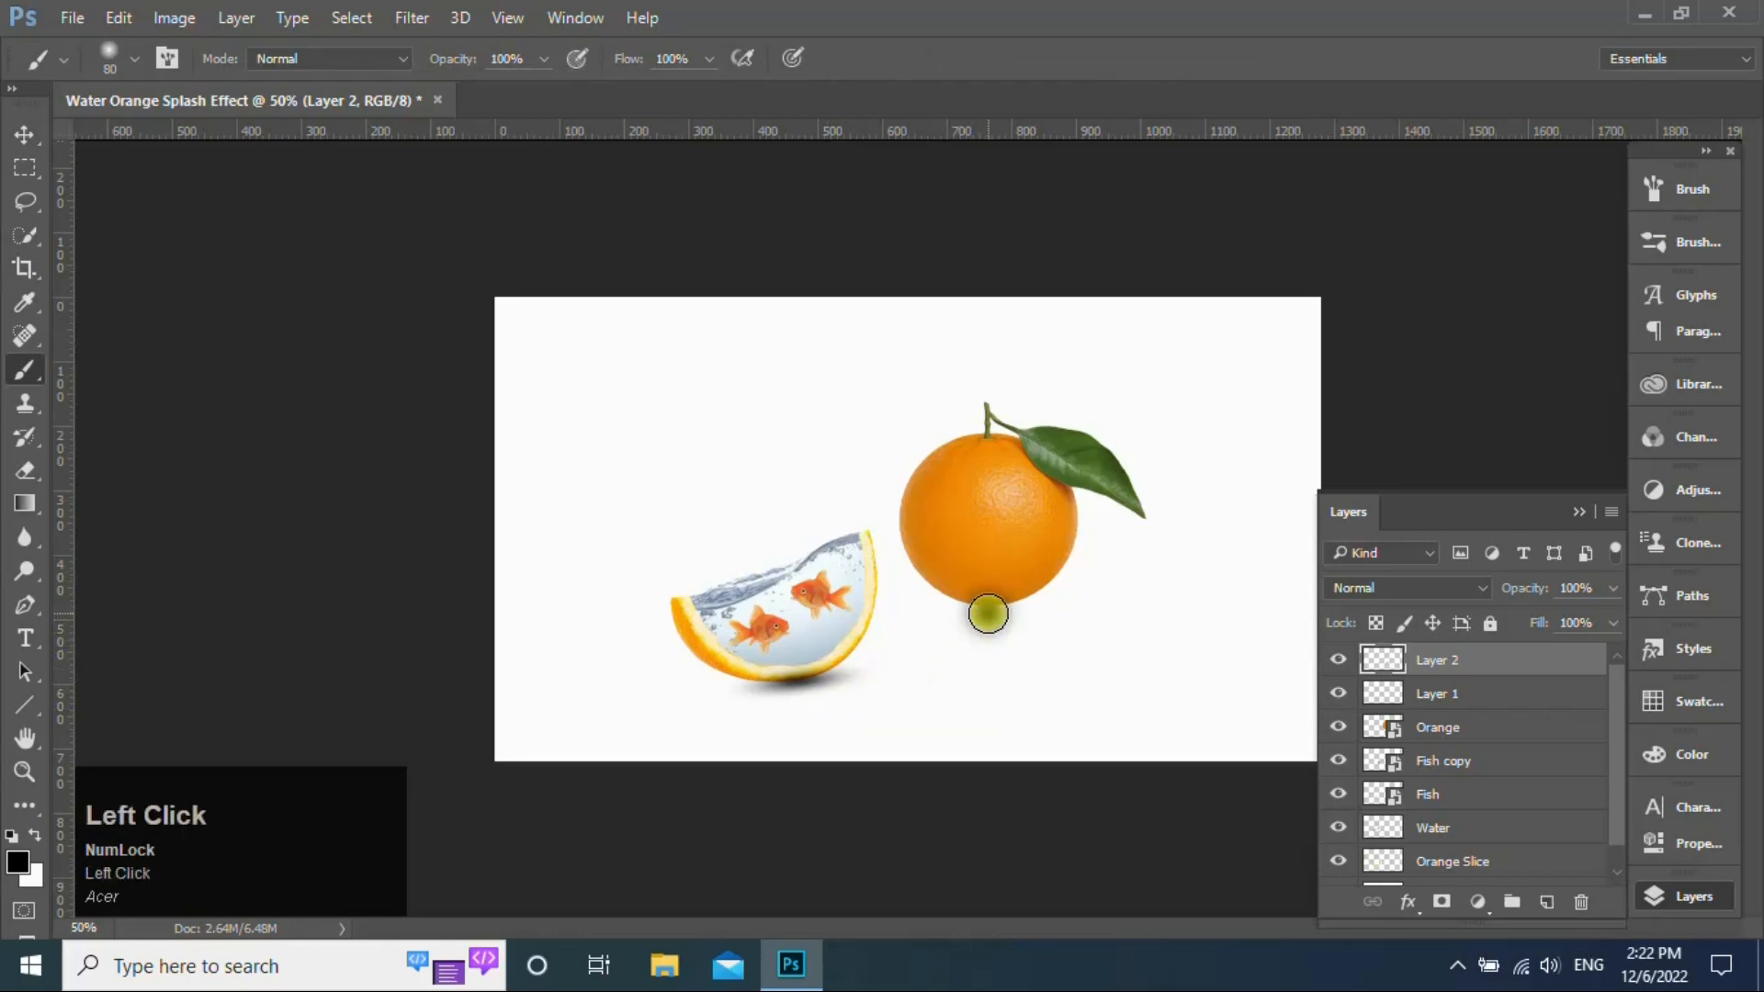
Transform the new dab into a wide, flattened shadow centred directly beneath the whole orange
click(24, 133)
key(ctrl+t)
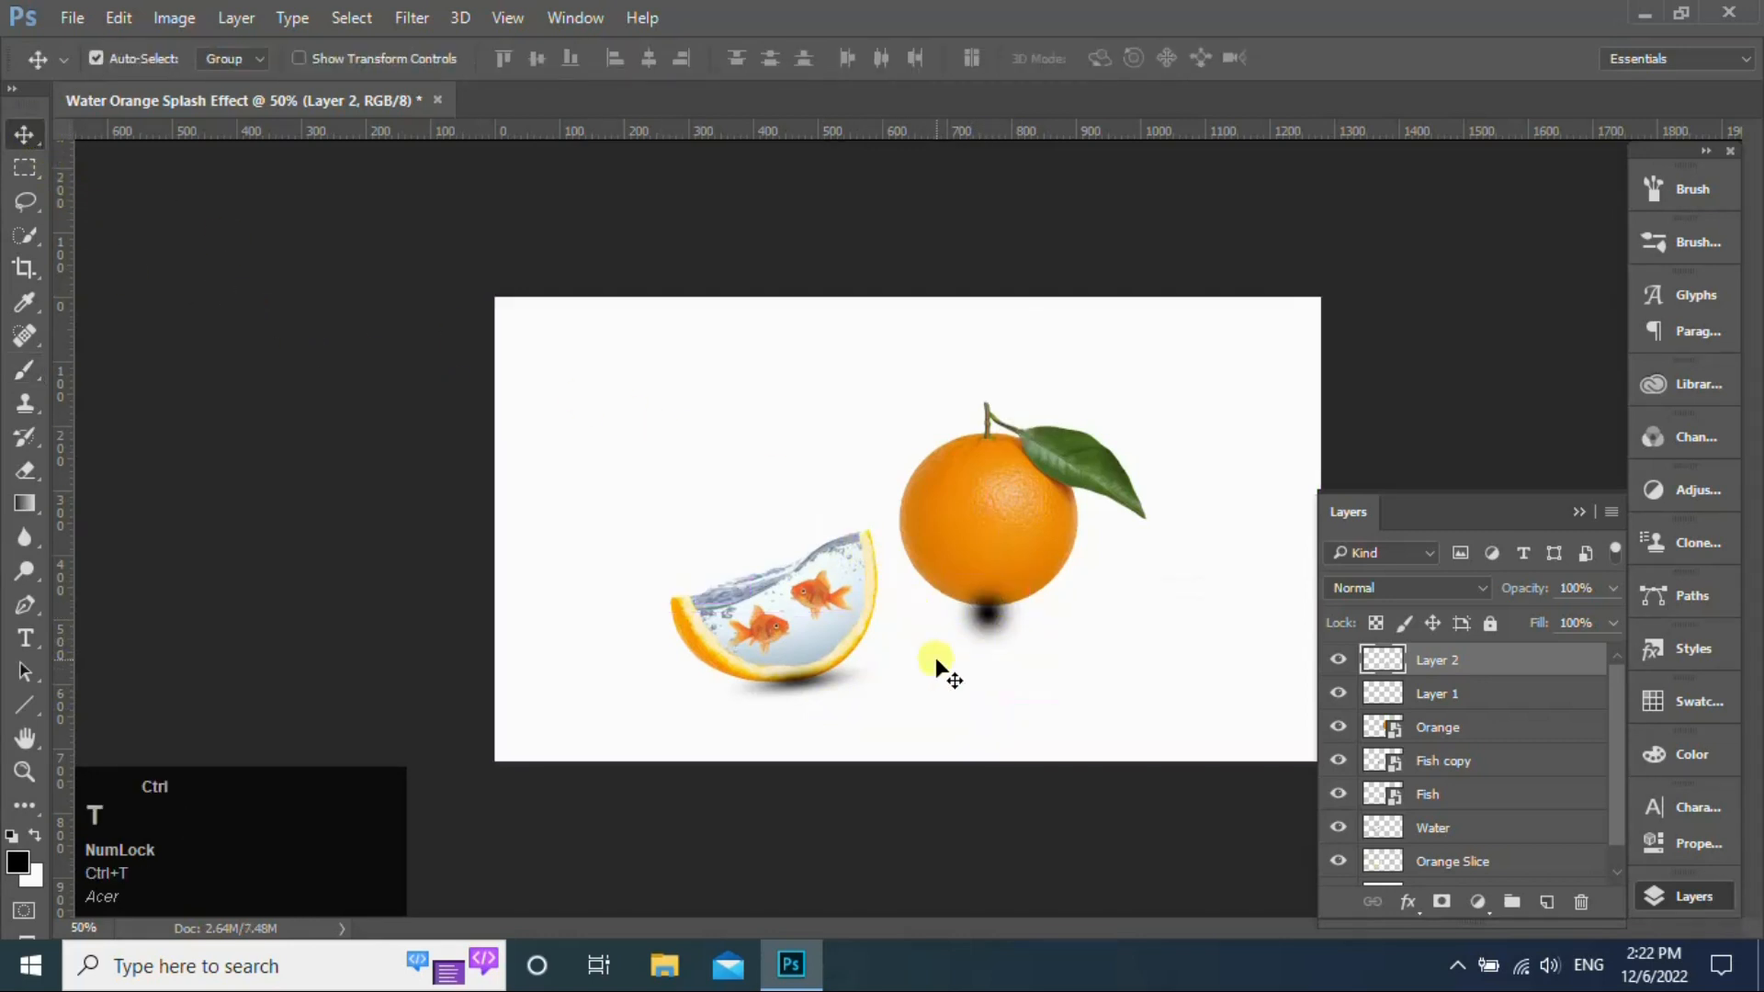
alt+shift+click(1029, 651)
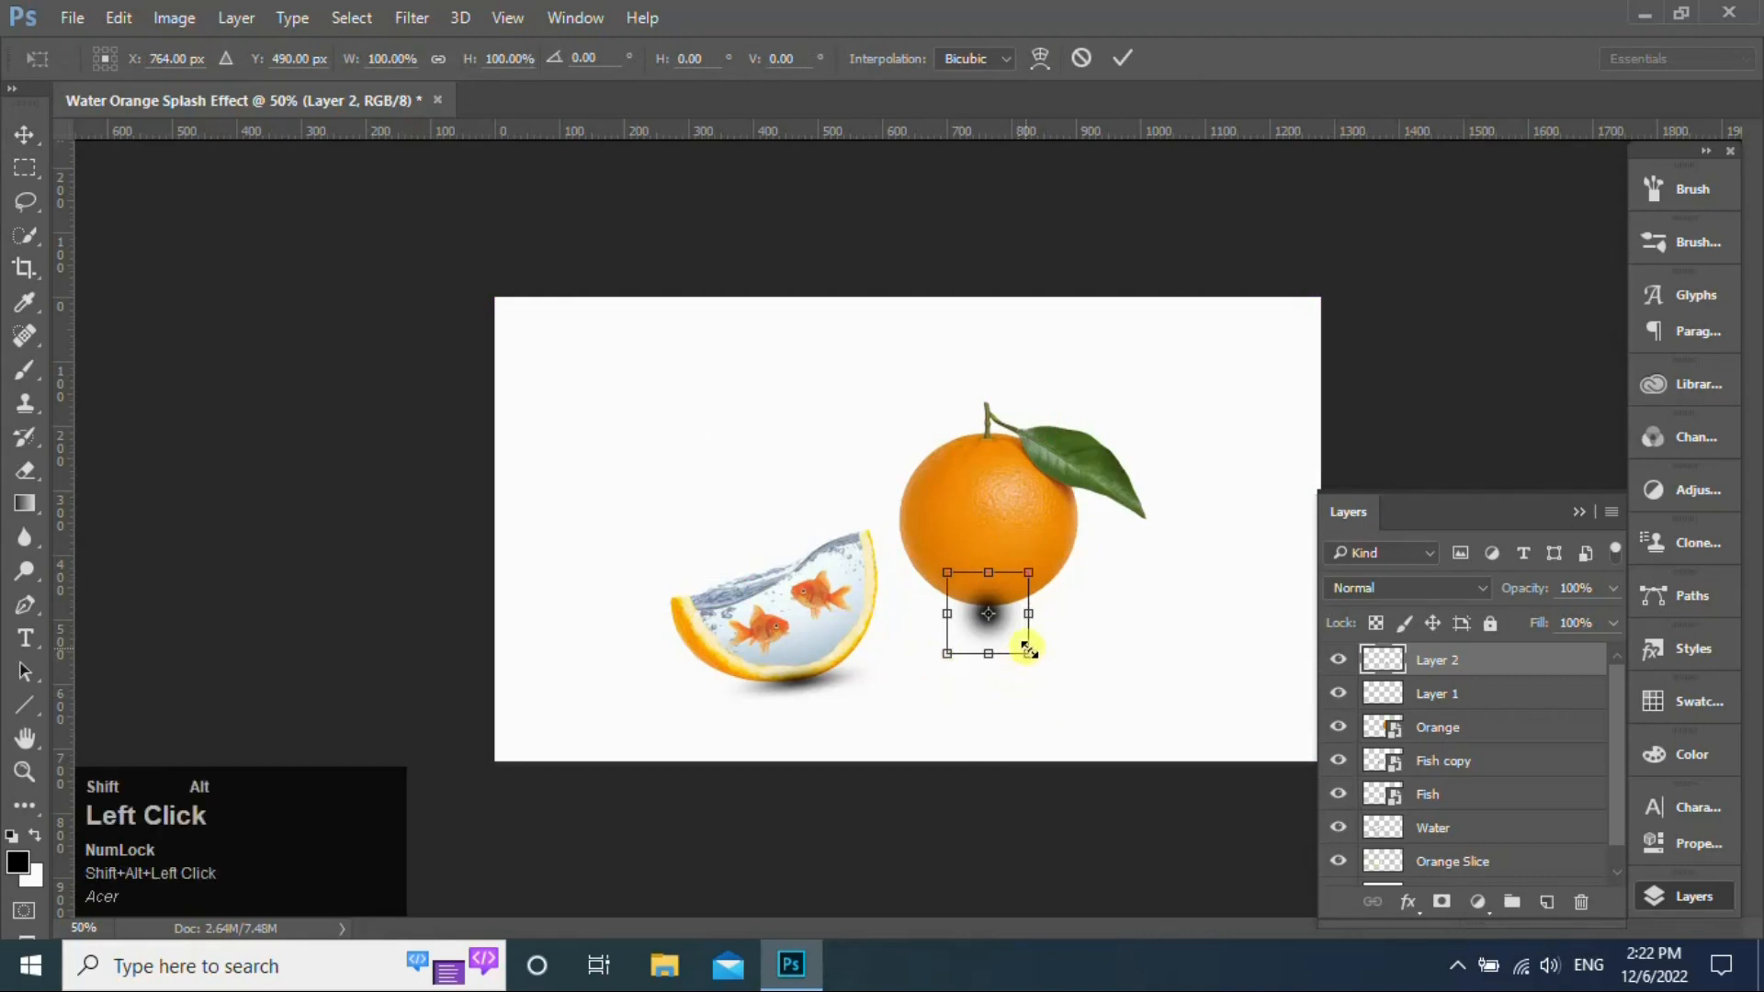
drag(1029, 650, 1101, 619)
drag(1006, 535, 1044, 608)
key(Return)
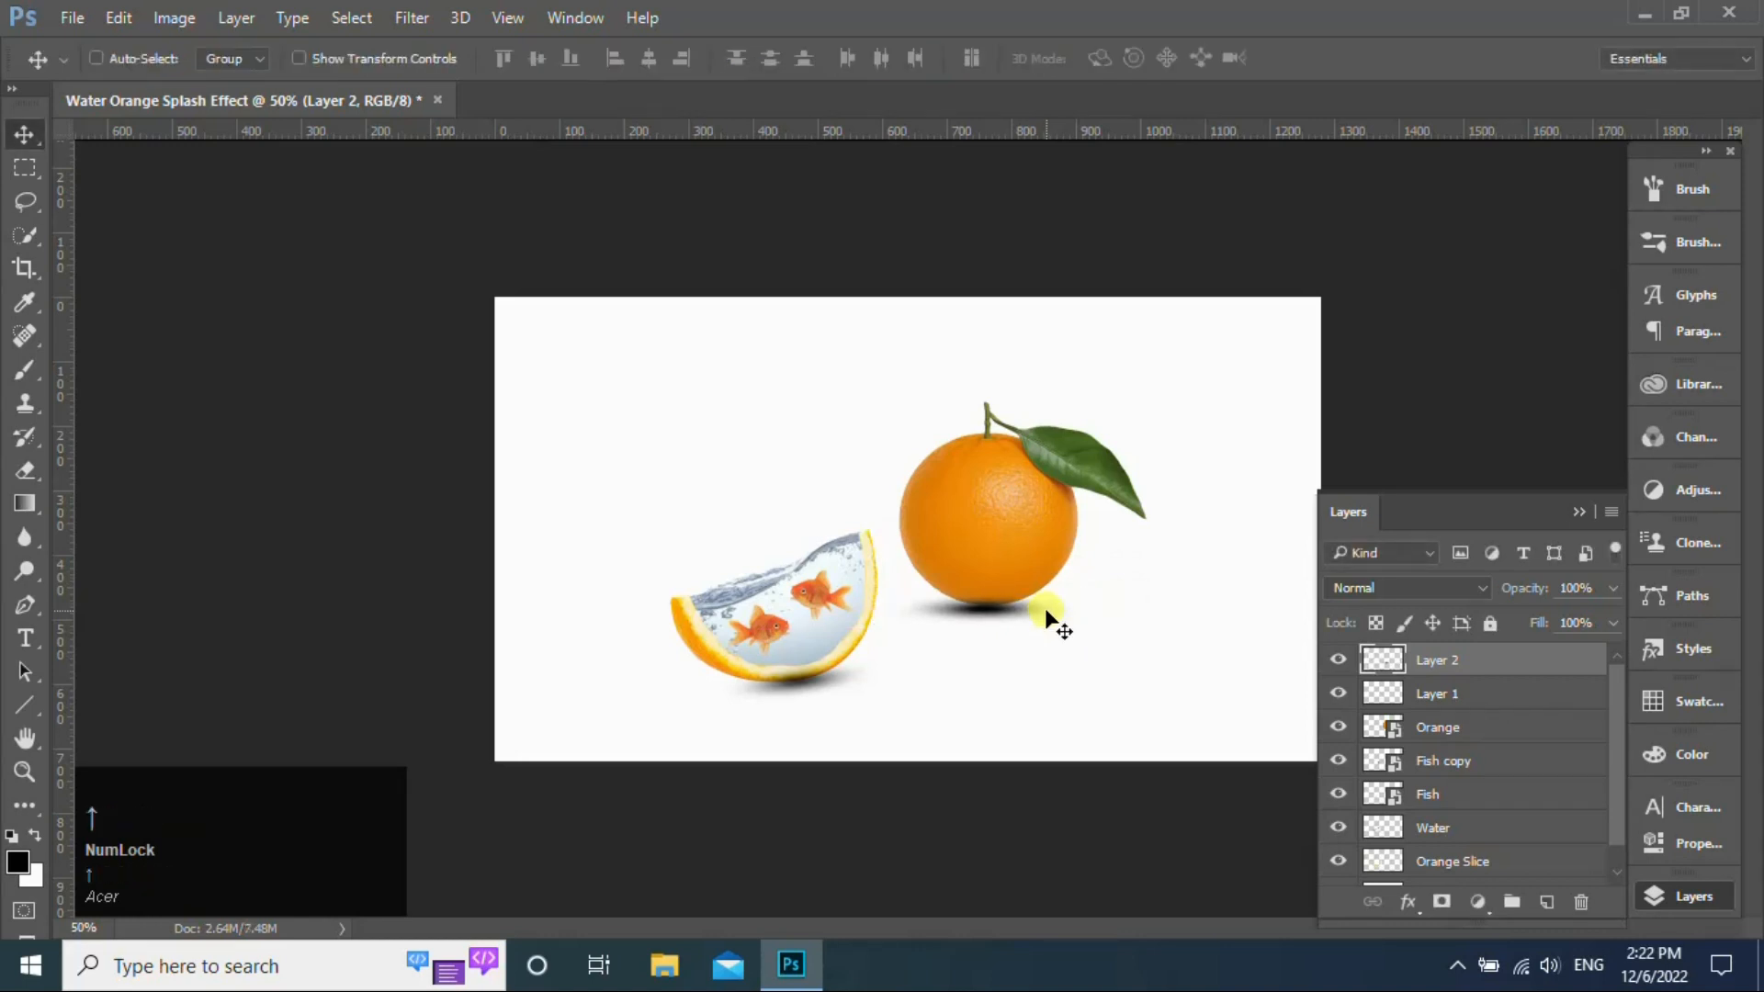
Set the opacity of the whole orange's shadow layer to 82% and nudge the shadow up against the fruit
click(1567, 590)
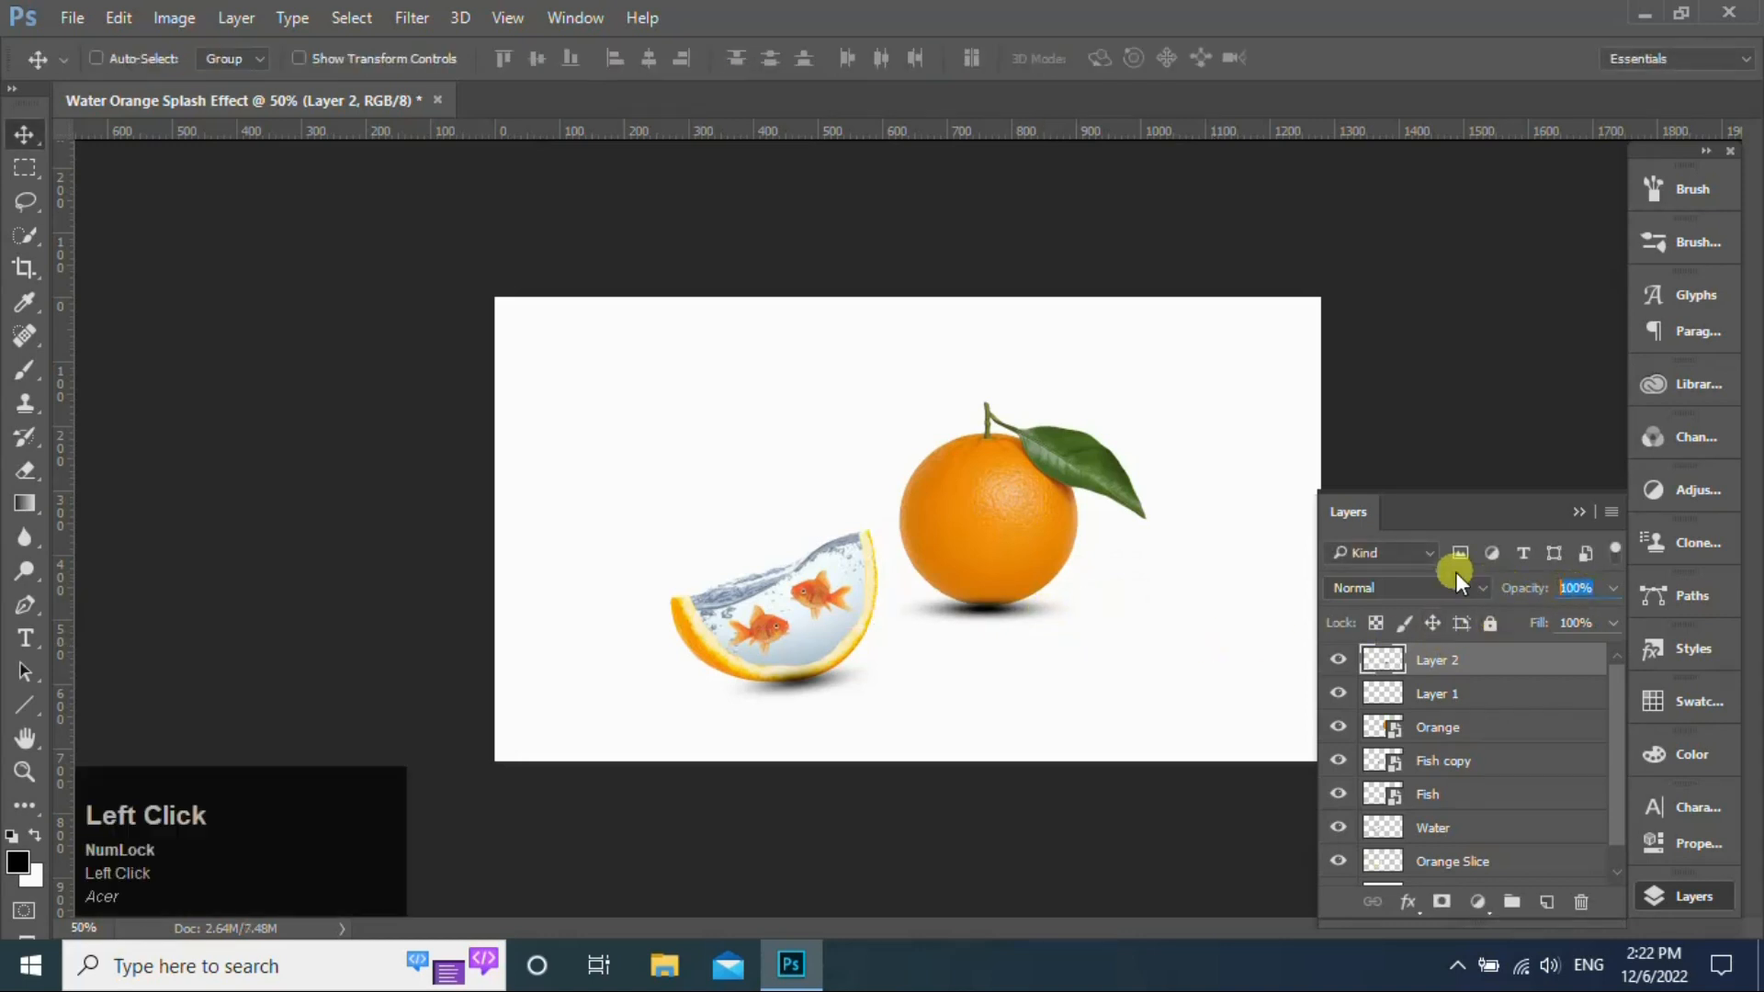
text(82)
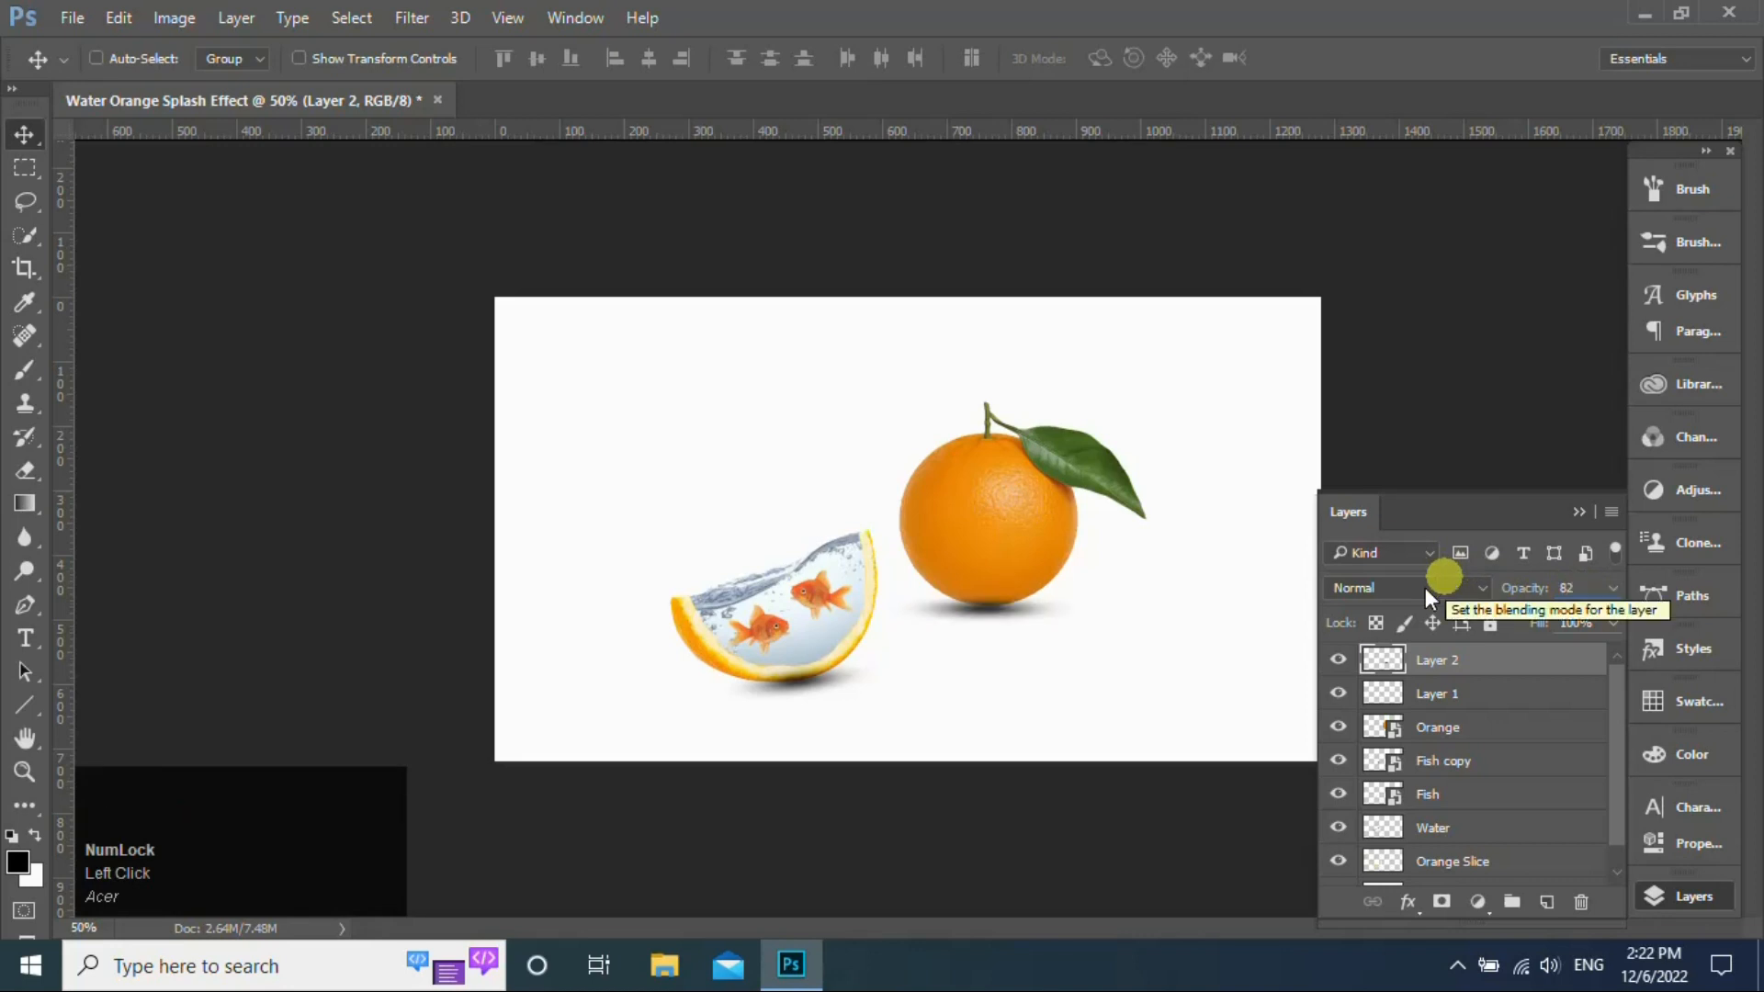
click(1019, 610)
key(Up)
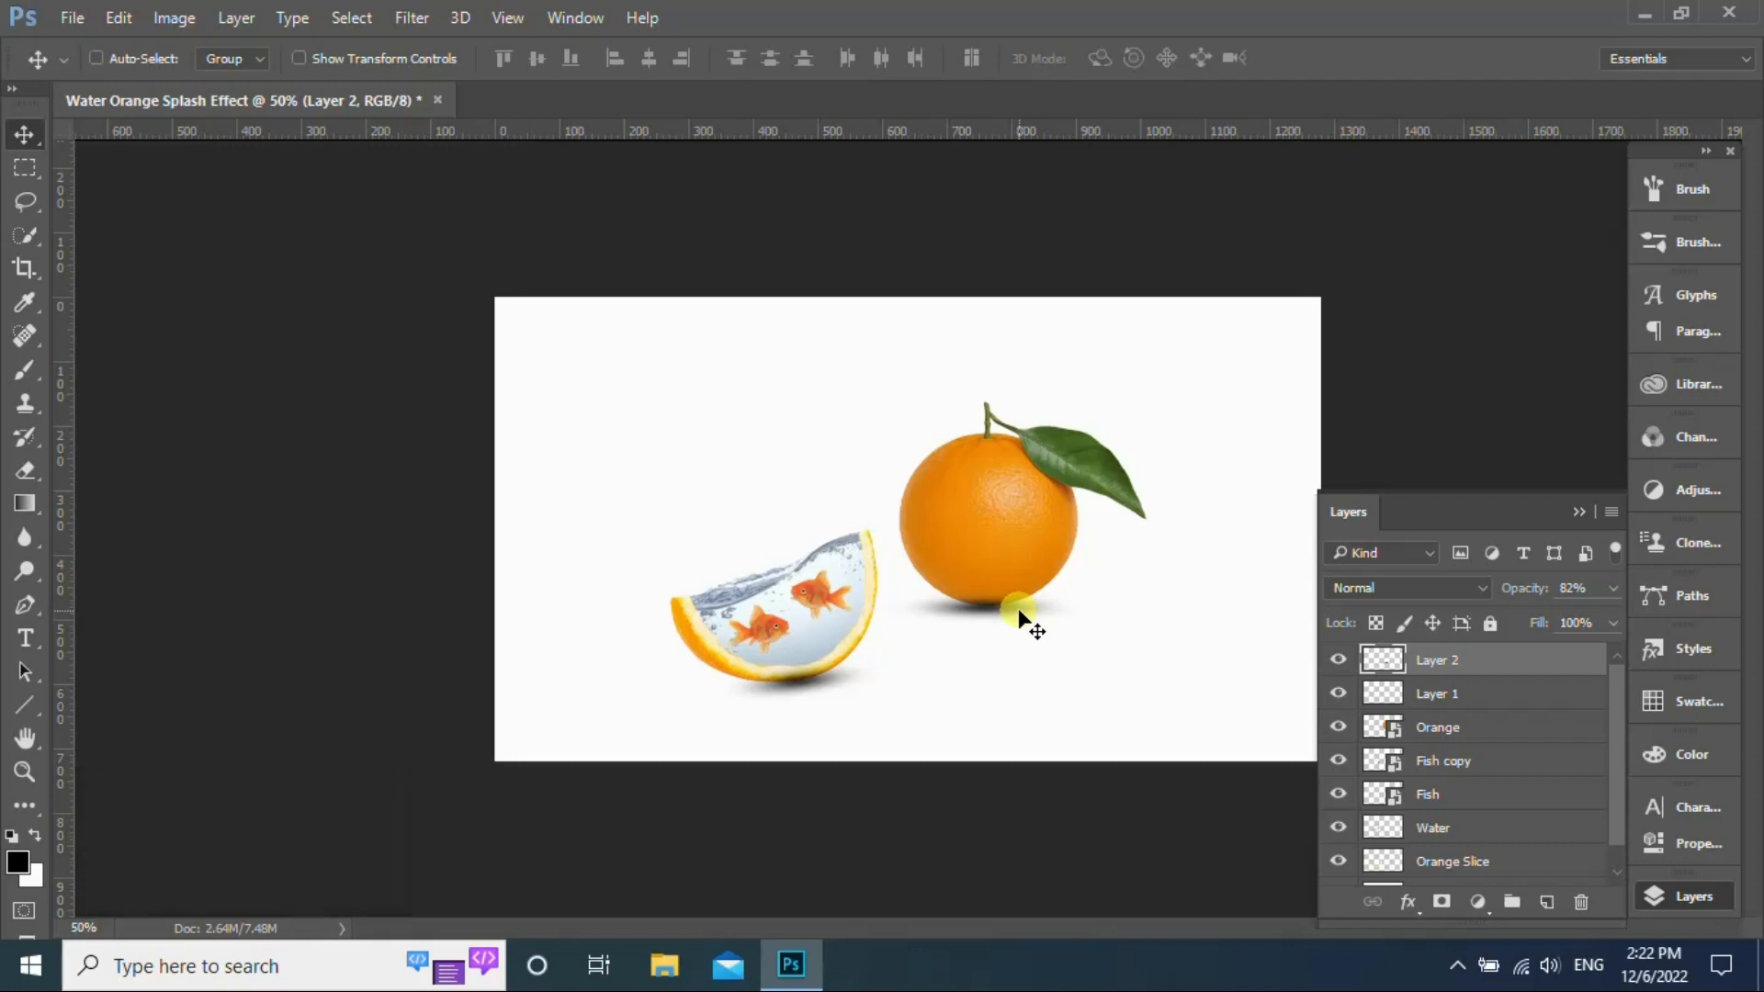
Check the slice's shadow on Layer 1, reselect Layer 2 and collapse the layer list to clear the workspace
click(1461, 700)
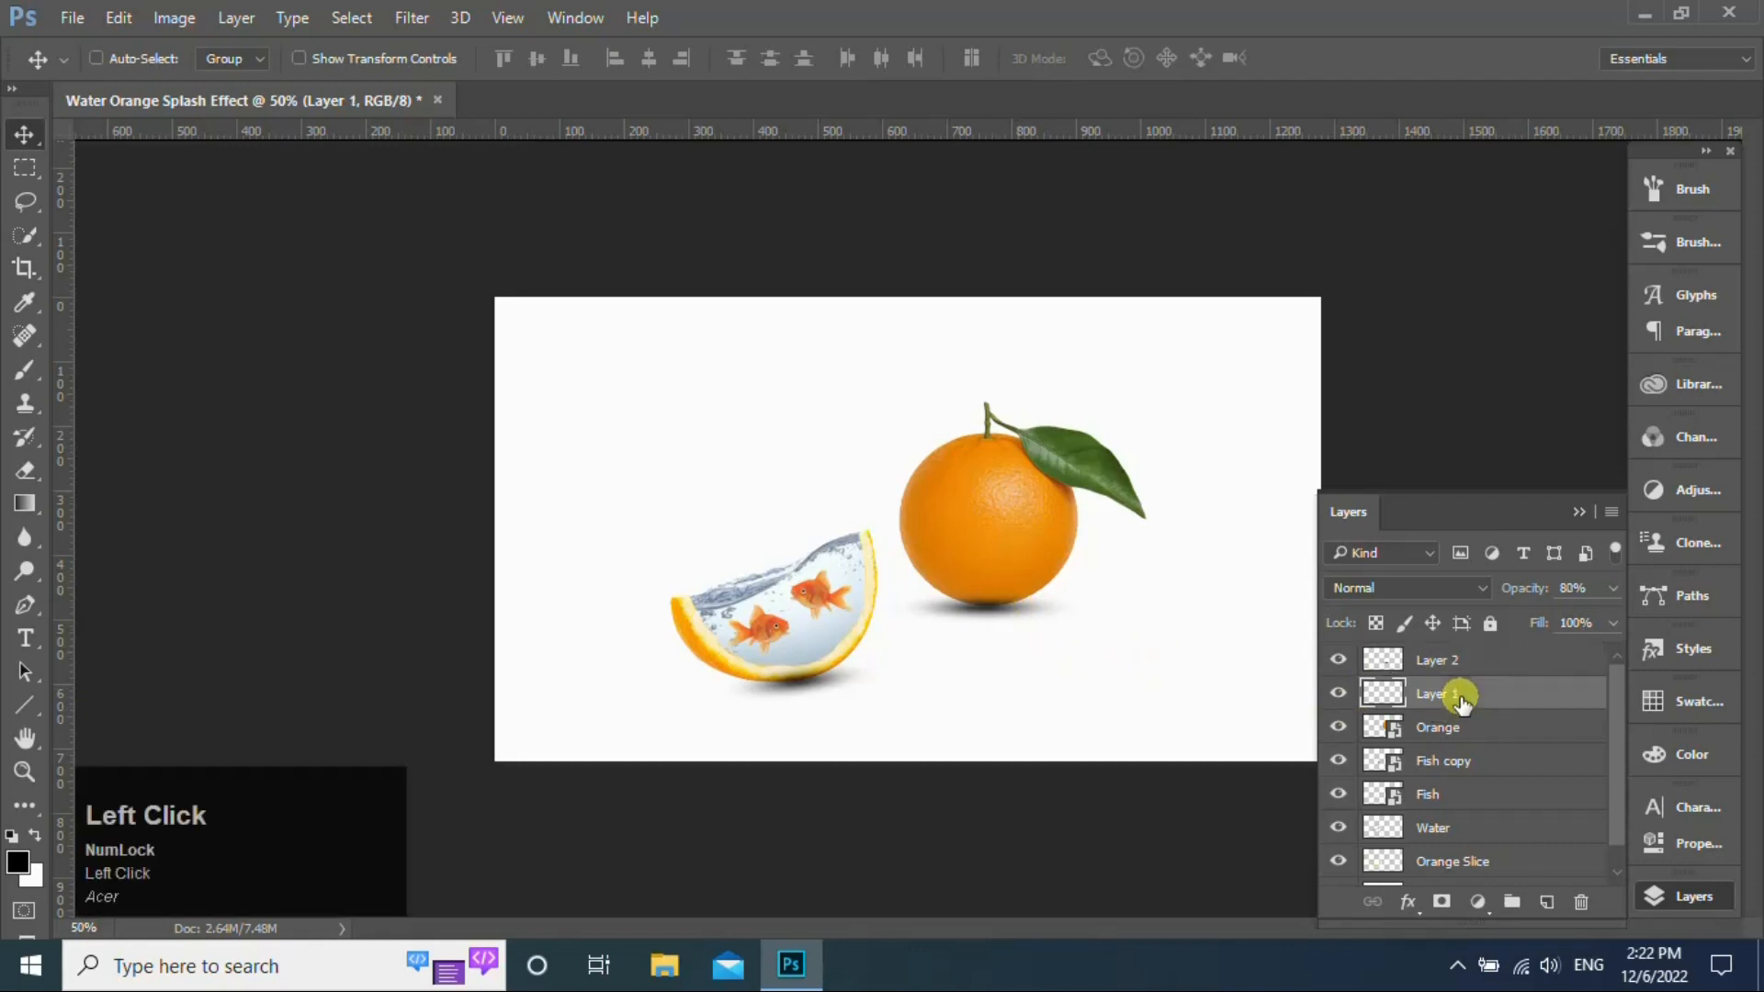
click(1490, 662)
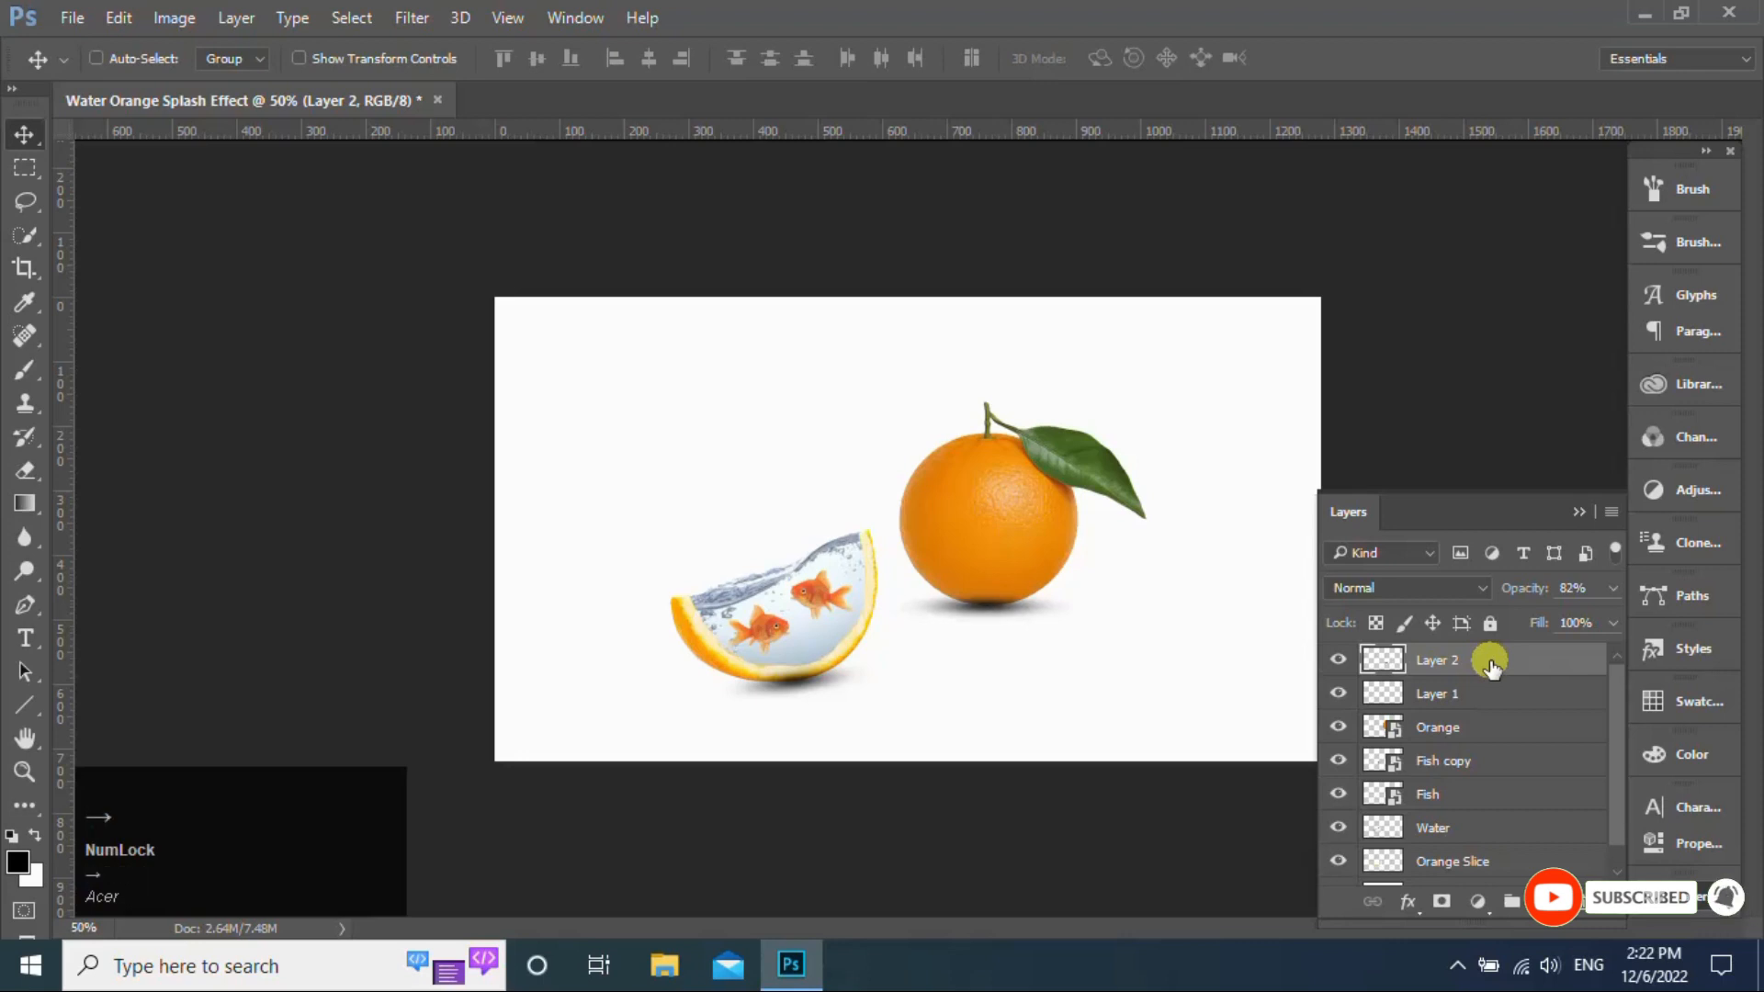
click(1579, 513)
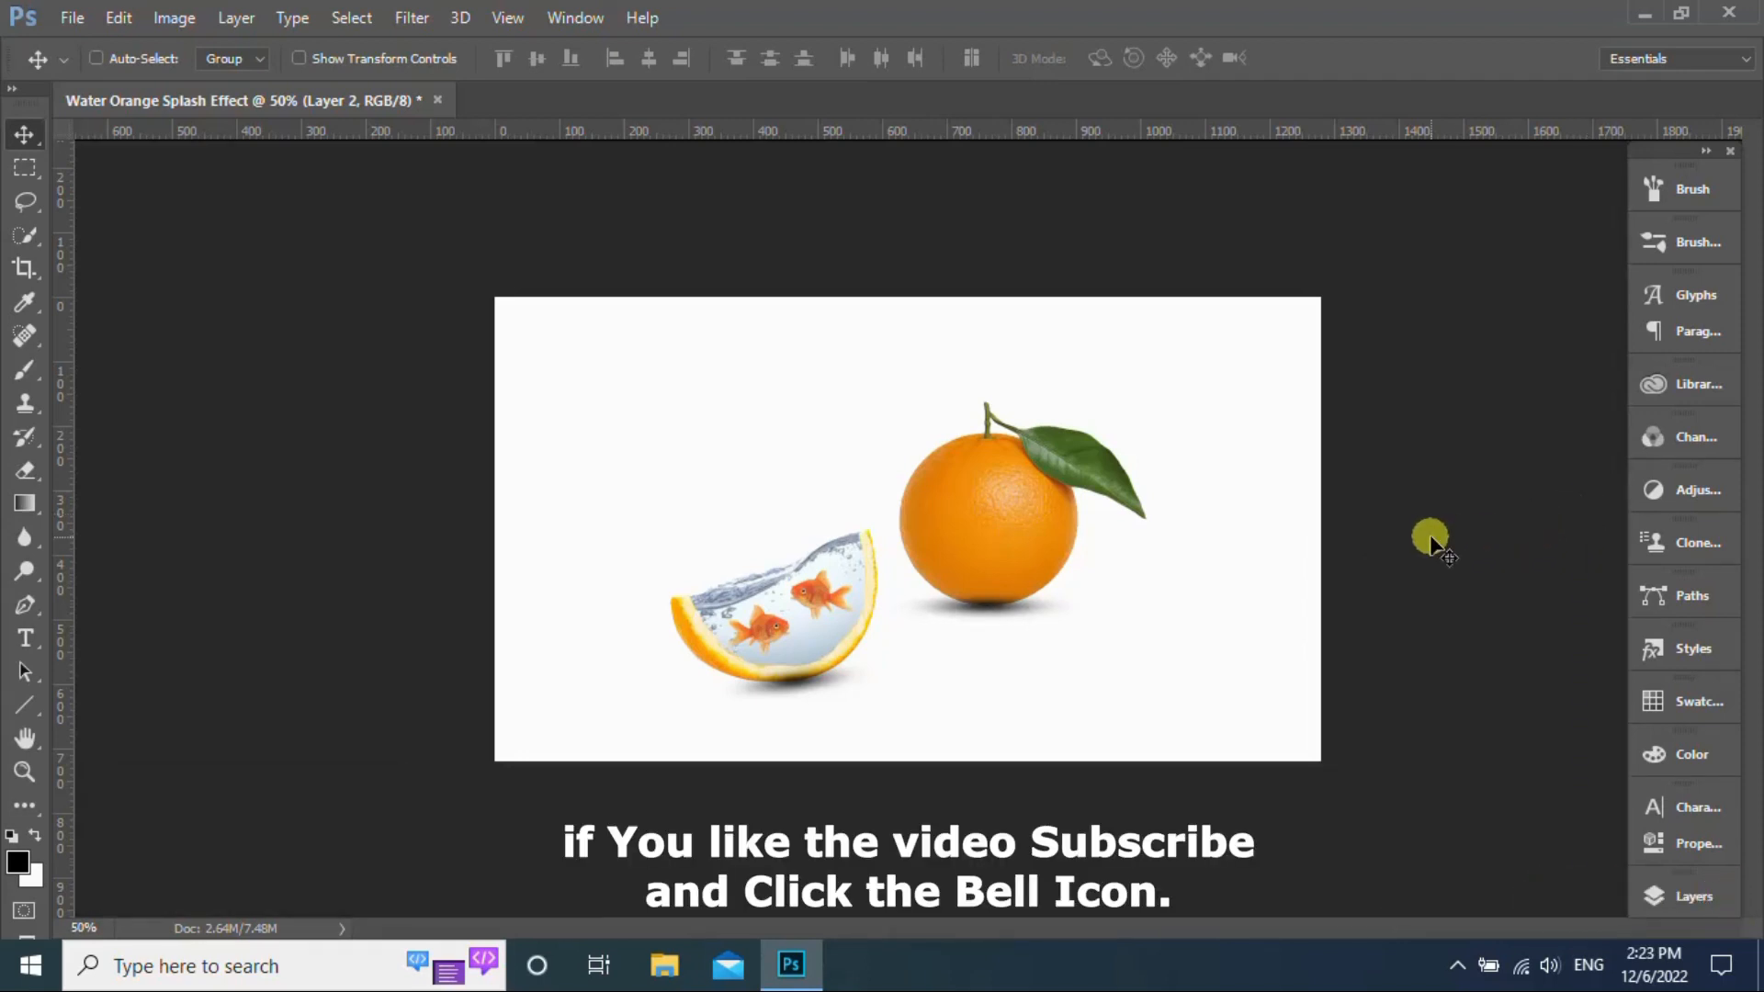